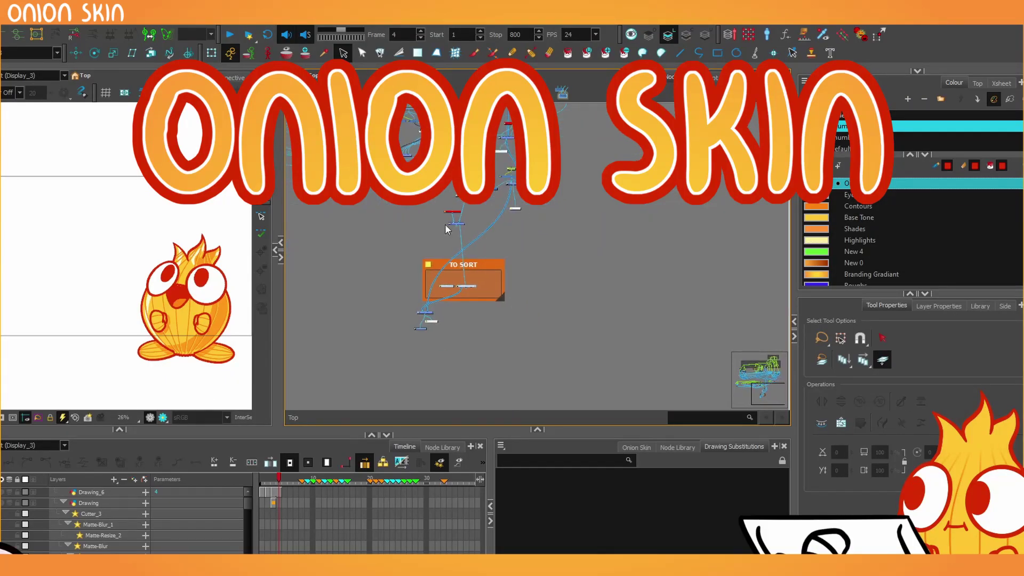
- Open the Old_2015_branding group inside the TO SORT backdrop and look over its node network
drag(446, 225, 552, 389)
scroll(554, 382, down, 5)
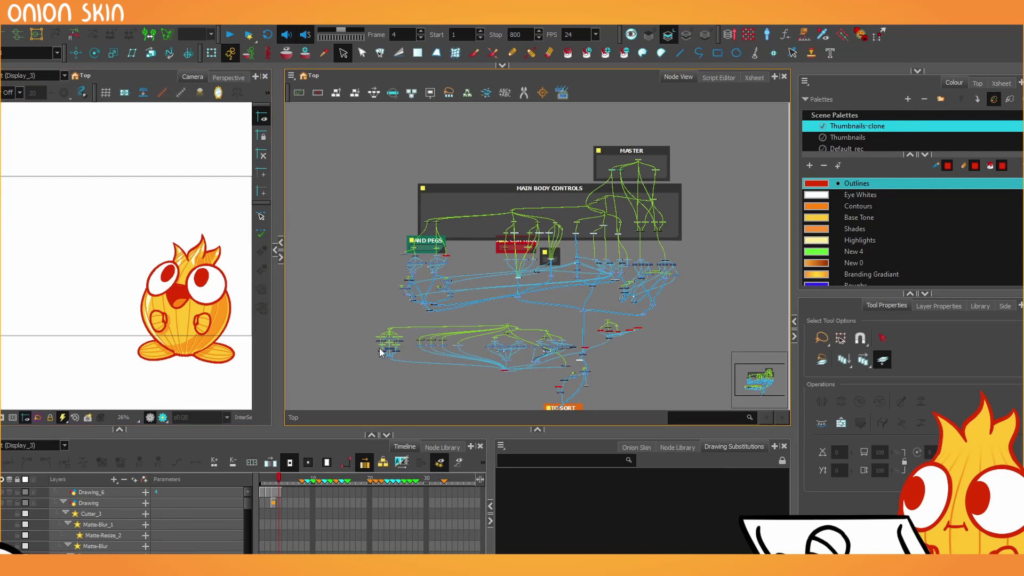
scroll(525, 305, up, 2)
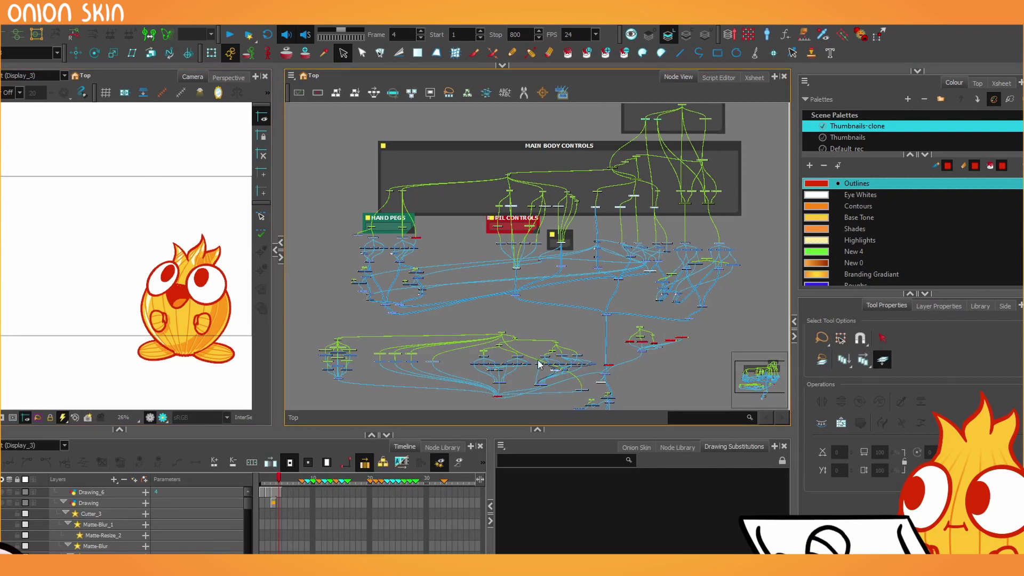
drag(595, 383, 525, 260)
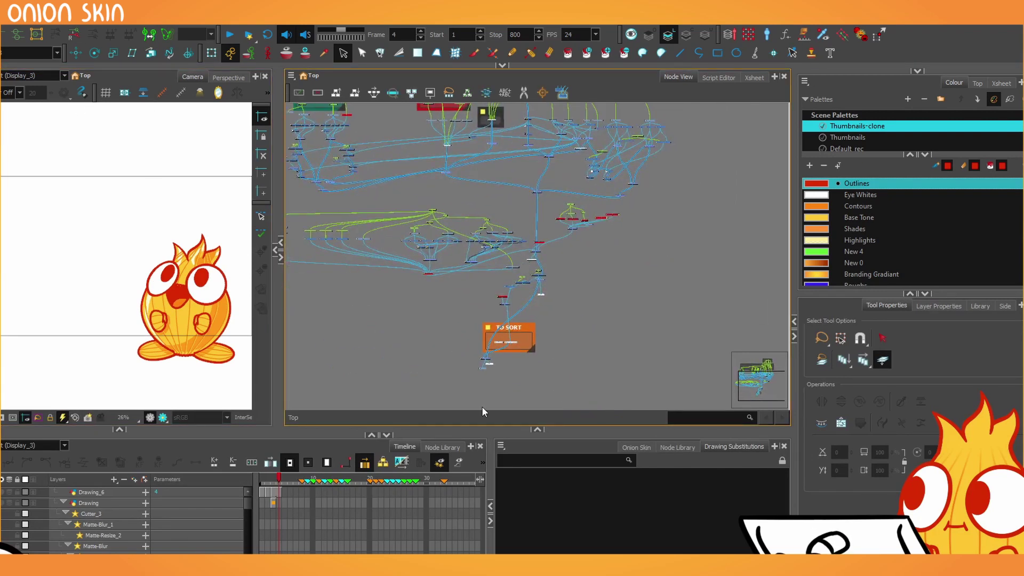
scroll(539, 306, up, 10)
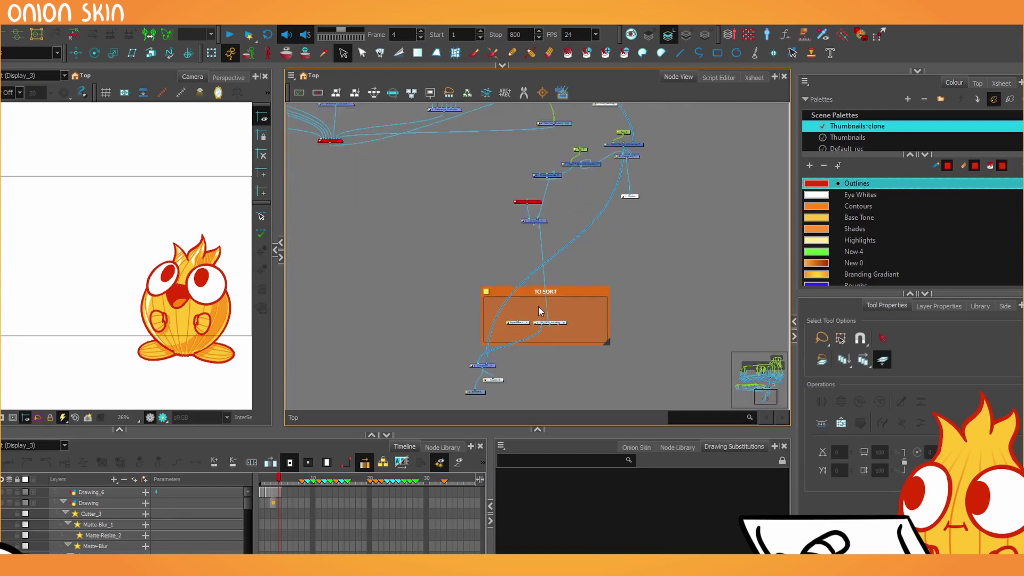
click(492, 243)
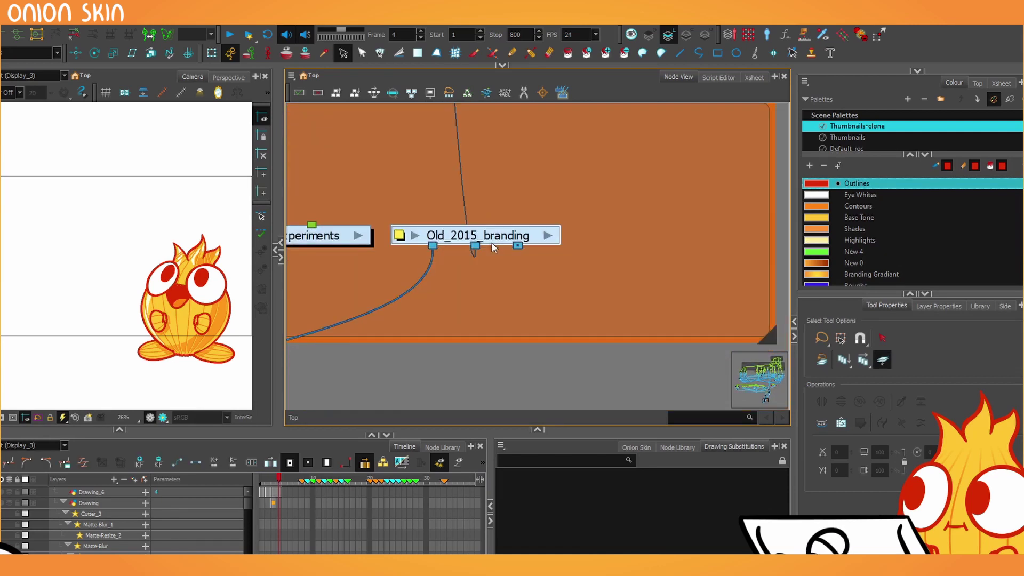
click(545, 236)
scroll(542, 238, down, 6)
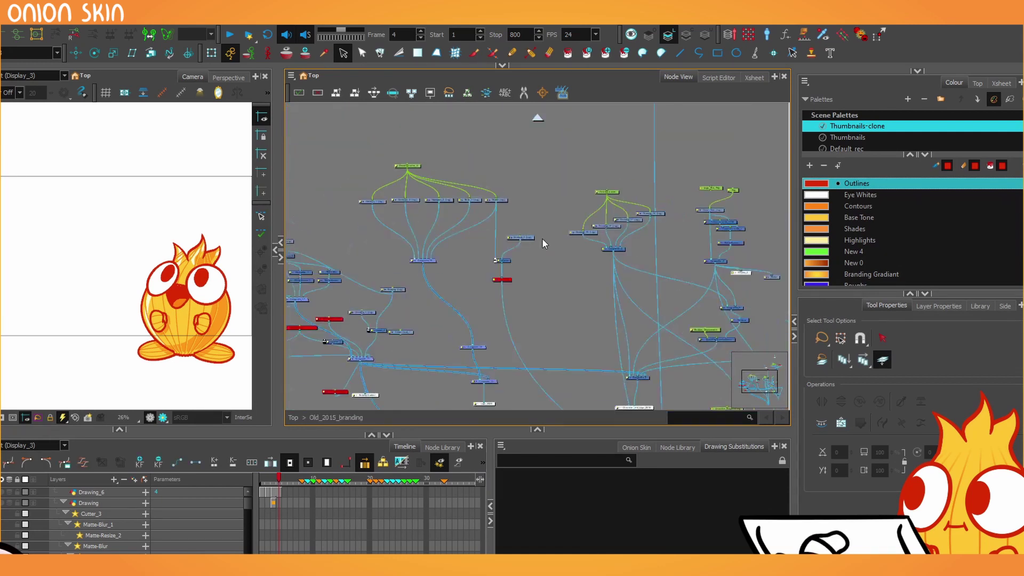
scroll(525, 222, up, 5)
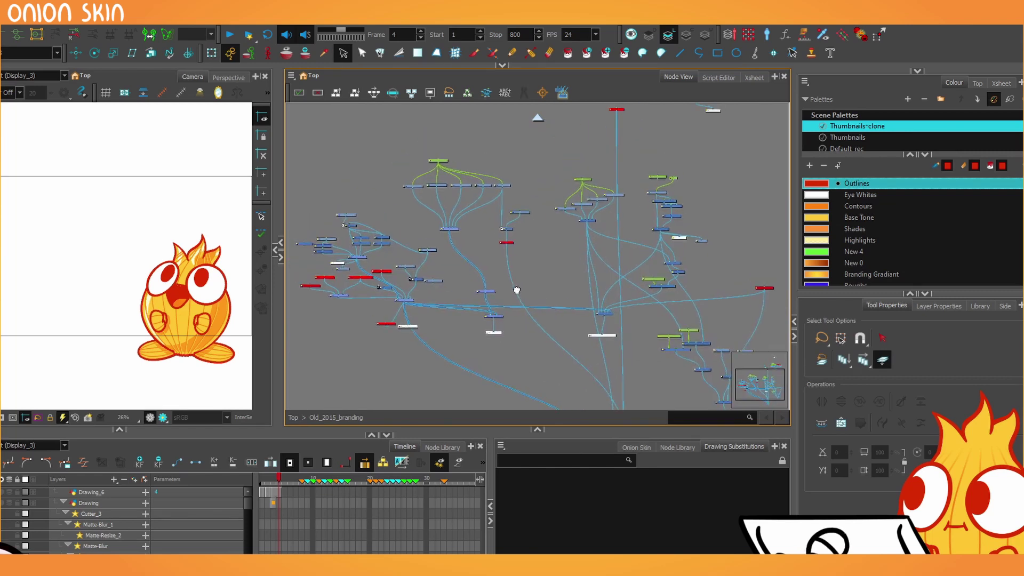
mouse_move(582, 226)
mouse_down()
mouse_move(469, 322)
mouse_move(575, 216)
mouse_up()
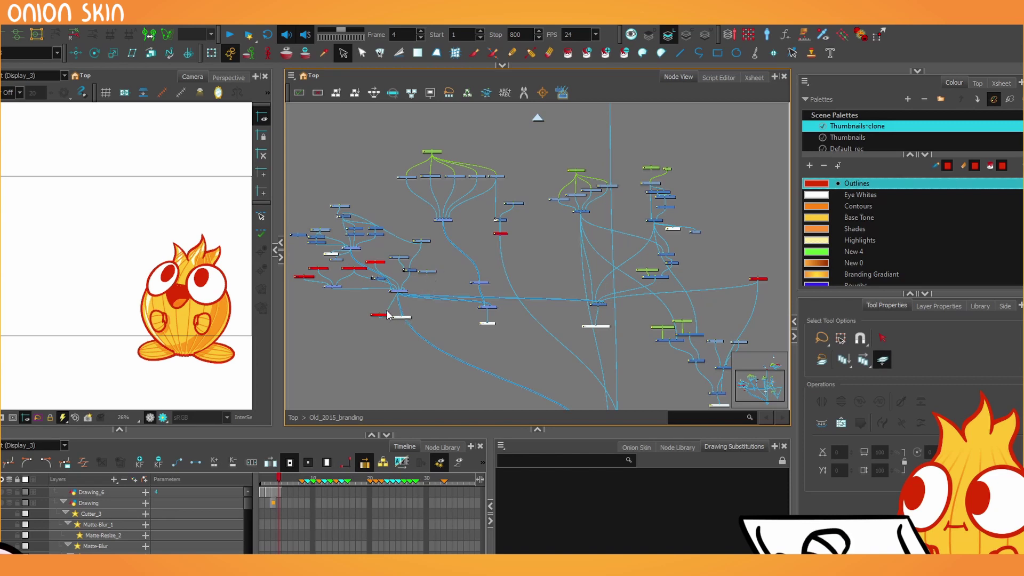
- Enlarge the Node View downward and enable the disabled drawing nodes in the network beneath the References peg
scroll(353, 287, up, 5)
drag(345, 254, 585, 324)
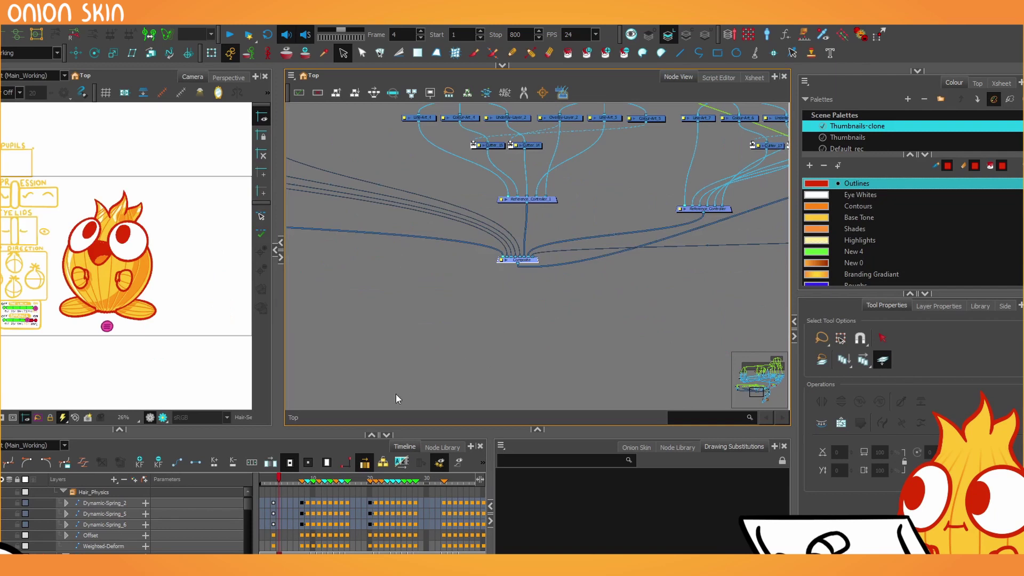
drag(427, 436, 433, 458)
scroll(524, 344, down, 4)
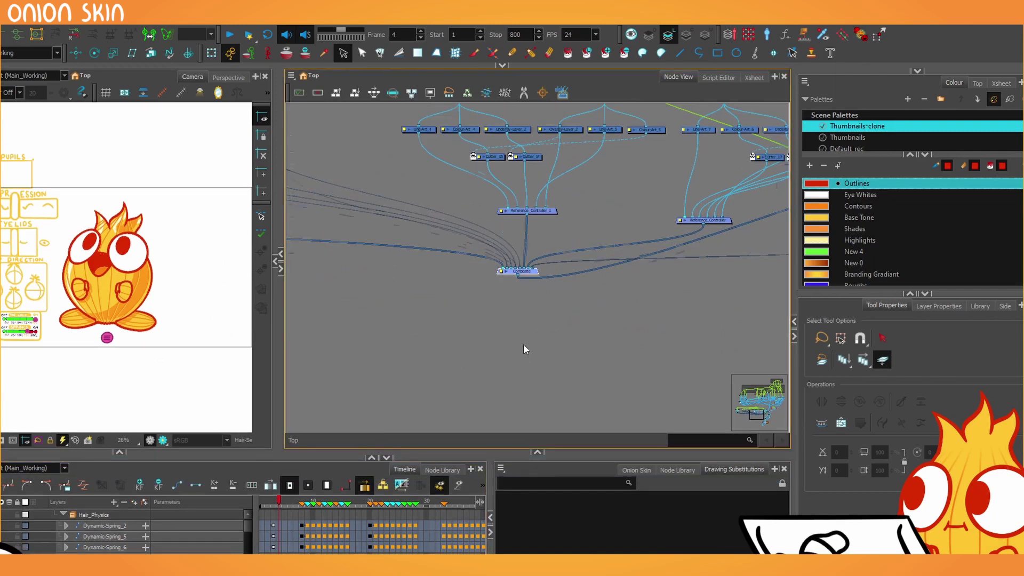
scroll(523, 344, down, 2)
scroll(485, 326, up, 3)
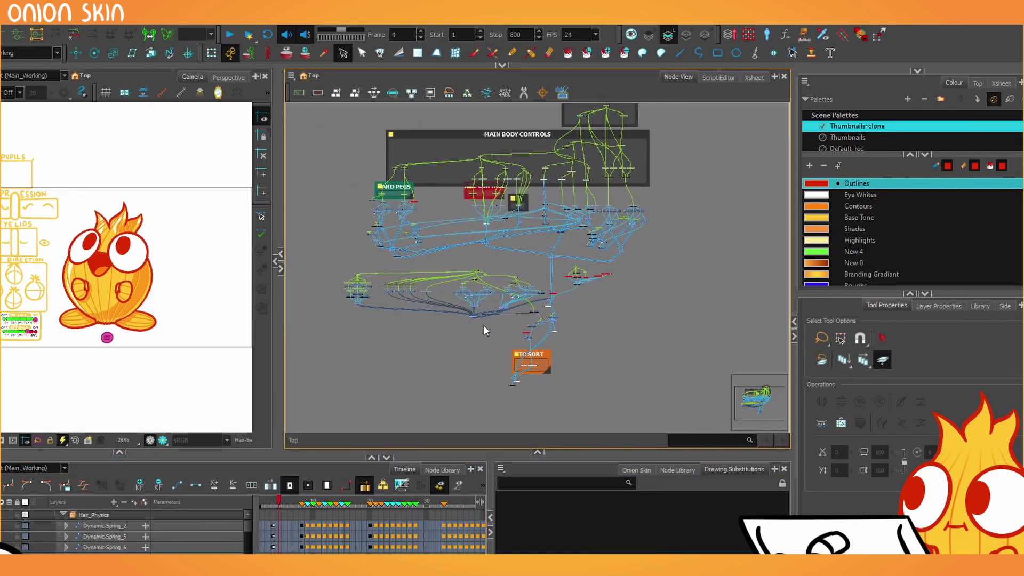
scroll(660, 252, up, 4)
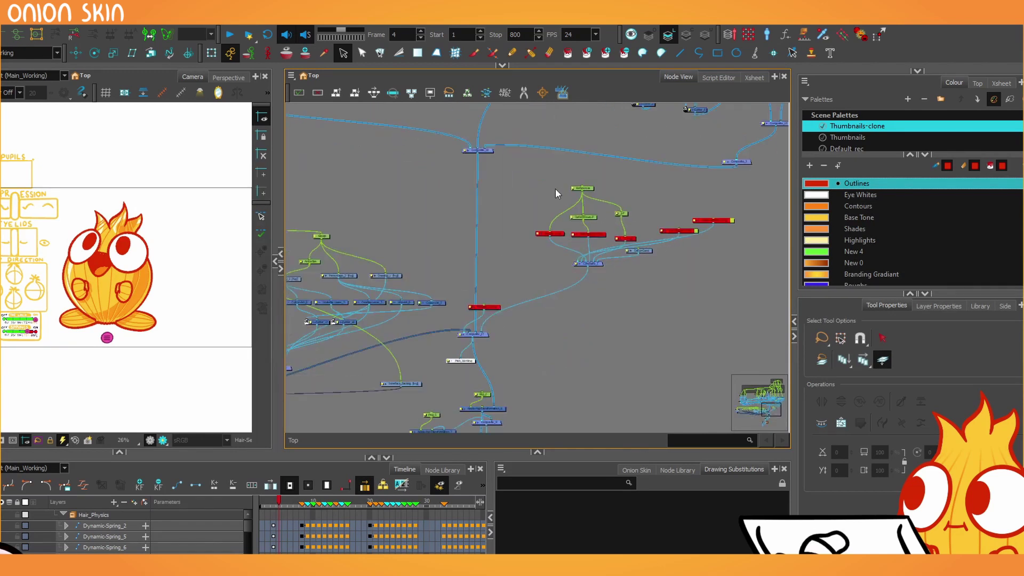
drag(534, 180, 697, 285)
key(a)
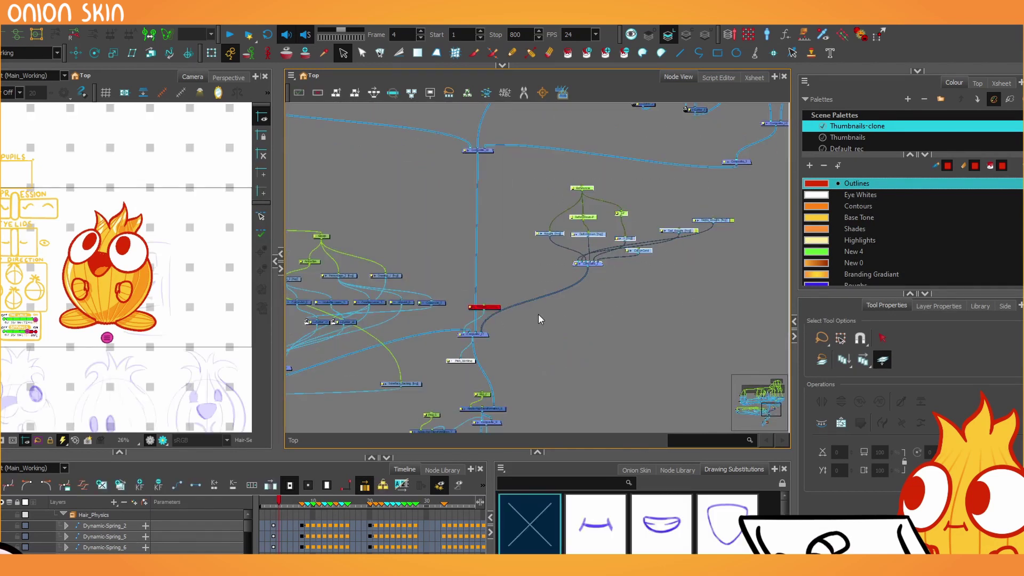
- Enable the Drawing_2 node, move it up and away from Composite_17, and expose its 2021 drawing
click(478, 308)
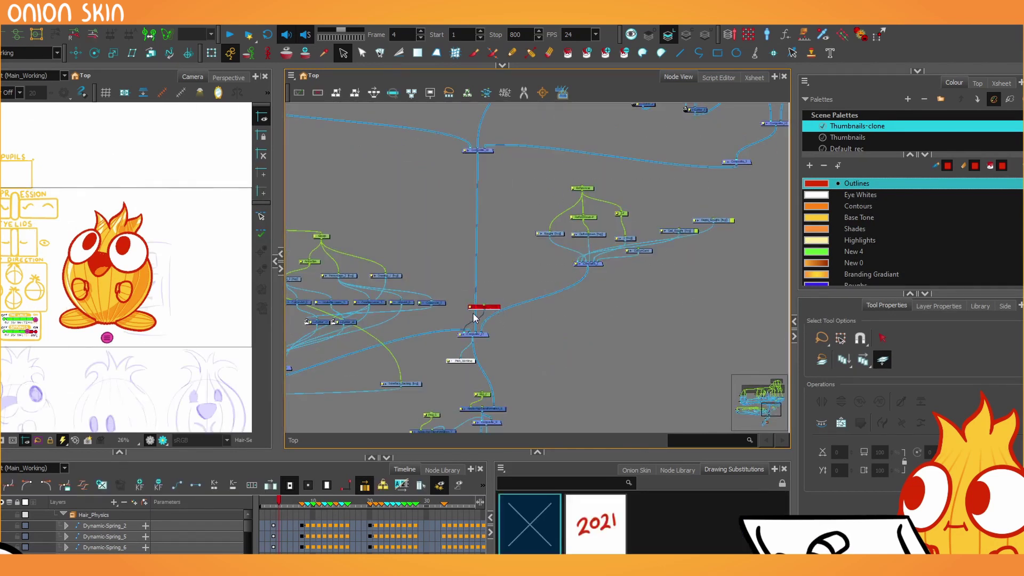
scroll(492, 319, up, 2)
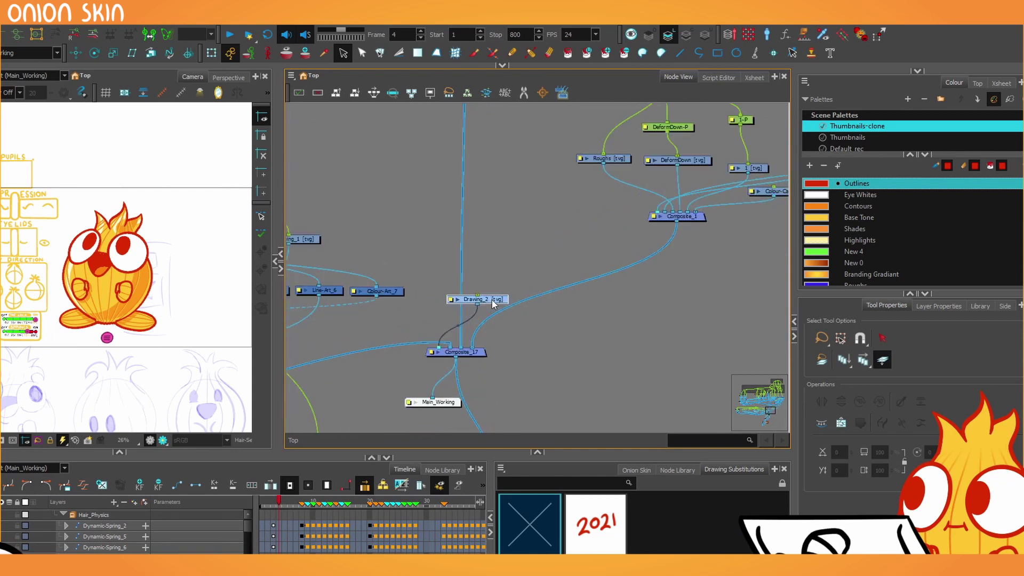
drag(491, 304, 405, 144)
scroll(404, 144, up, 3)
click(600, 526)
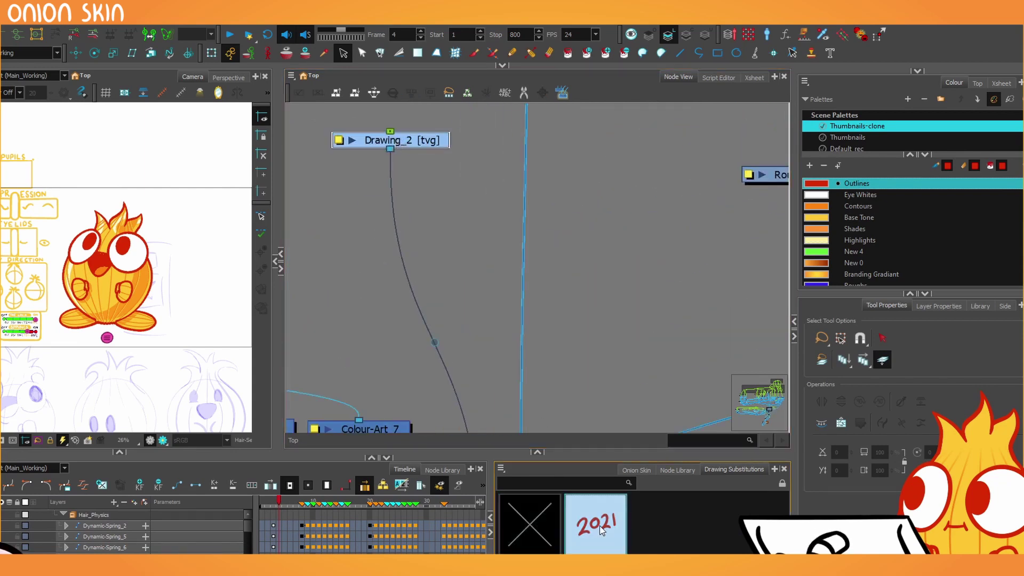
- Widen the Camera view over the Node View to look at the sketches laid out around the character
scroll(13, 198, up, 2)
scroll(77, 207, down, 1)
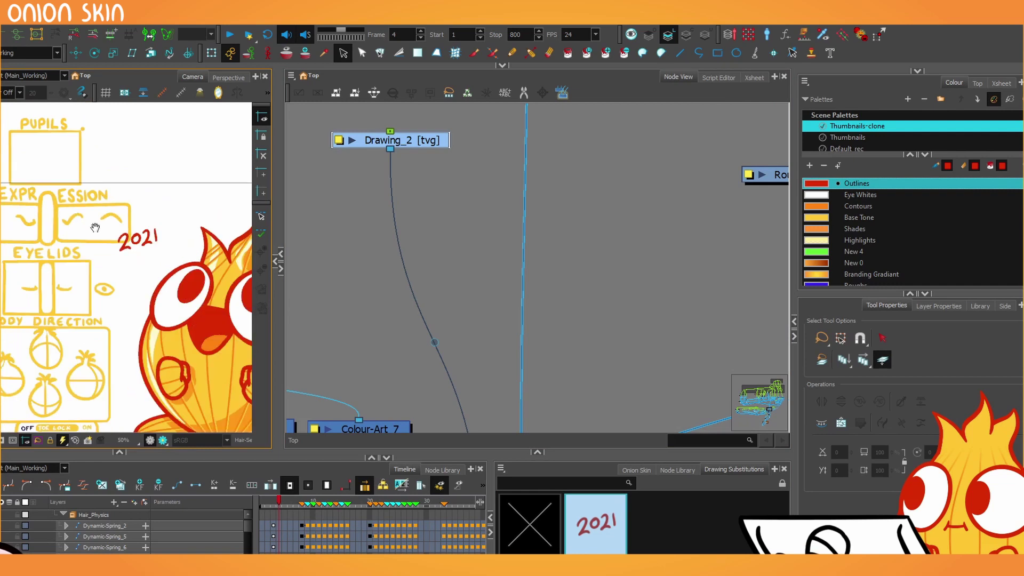
drag(164, 274, 45, 219)
drag(279, 191, 375, 193)
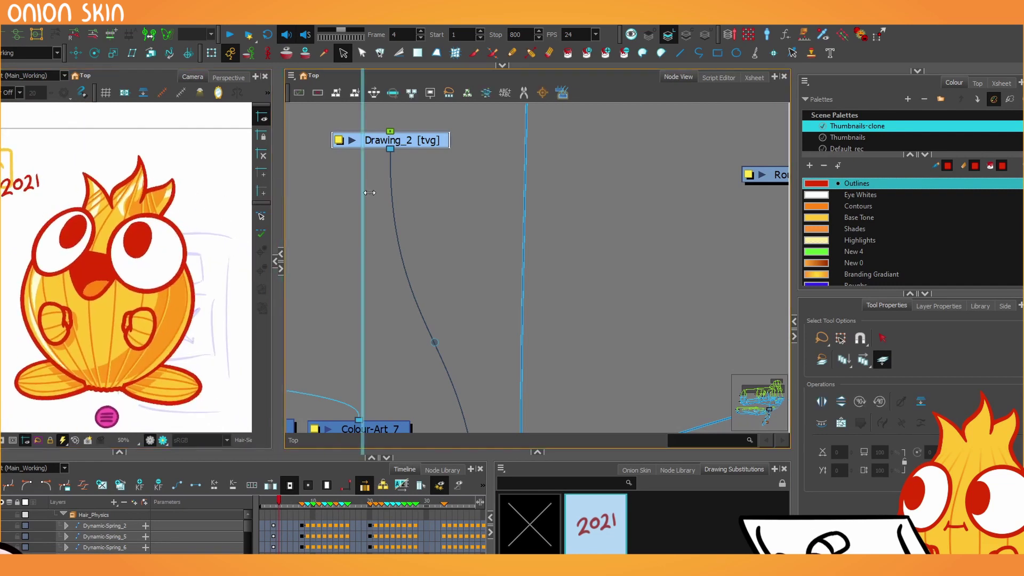
scroll(251, 226, down, 5)
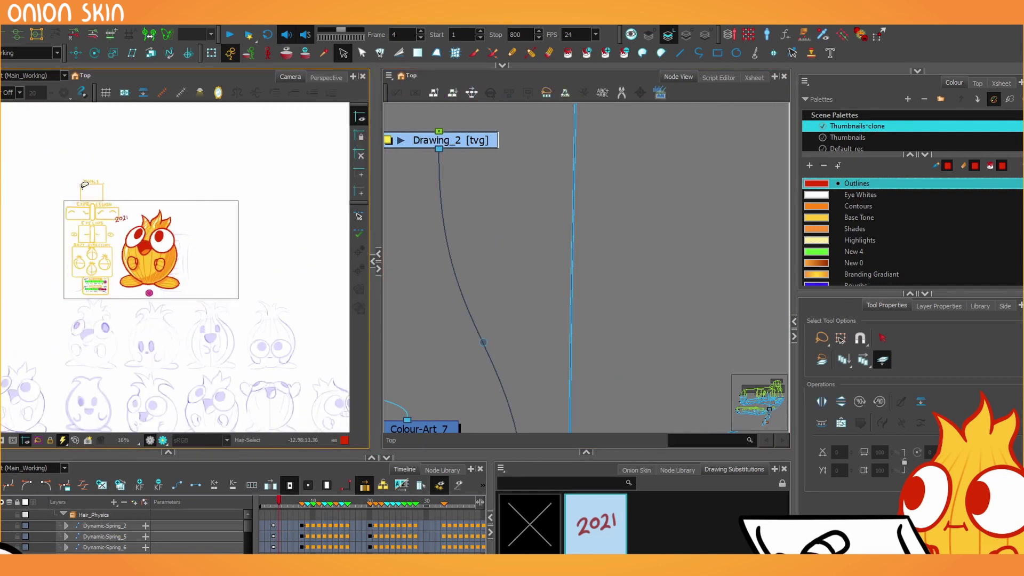
scroll(85, 185, down, 2)
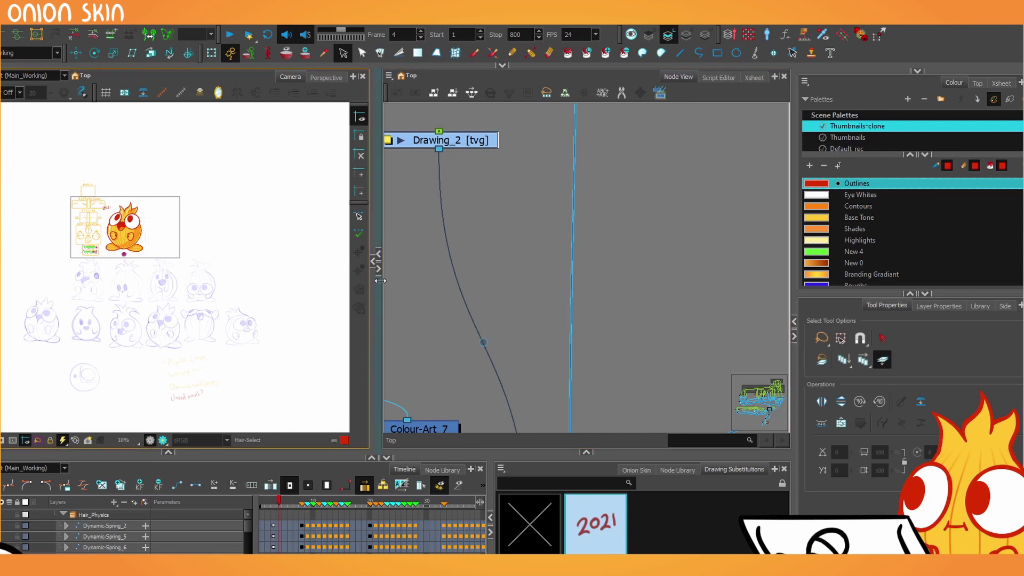
drag(380, 281, 454, 281)
scroll(102, 318, up, 3)
scroll(126, 328, down, 1)
drag(162, 334, 69, 283)
scroll(145, 283, up, 1)
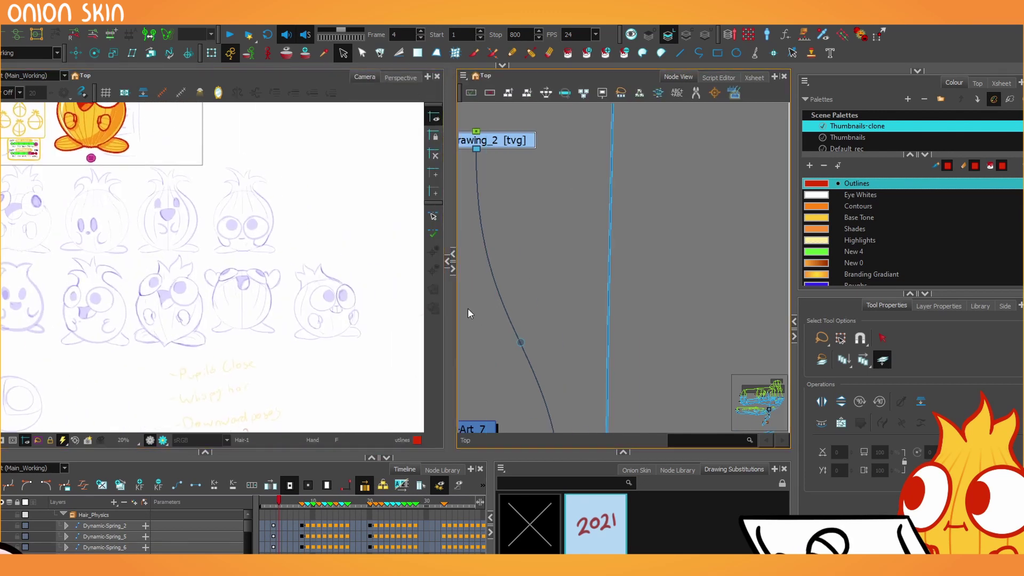
drag(455, 307, 789, 309)
mouse_move(268, 340)
mouse_down()
mouse_move(637, 325)
mouse_move(365, 362)
mouse_up()
- Examine the rough character sketches and the handwritten notes below them at close range
scroll(375, 263, up, 6)
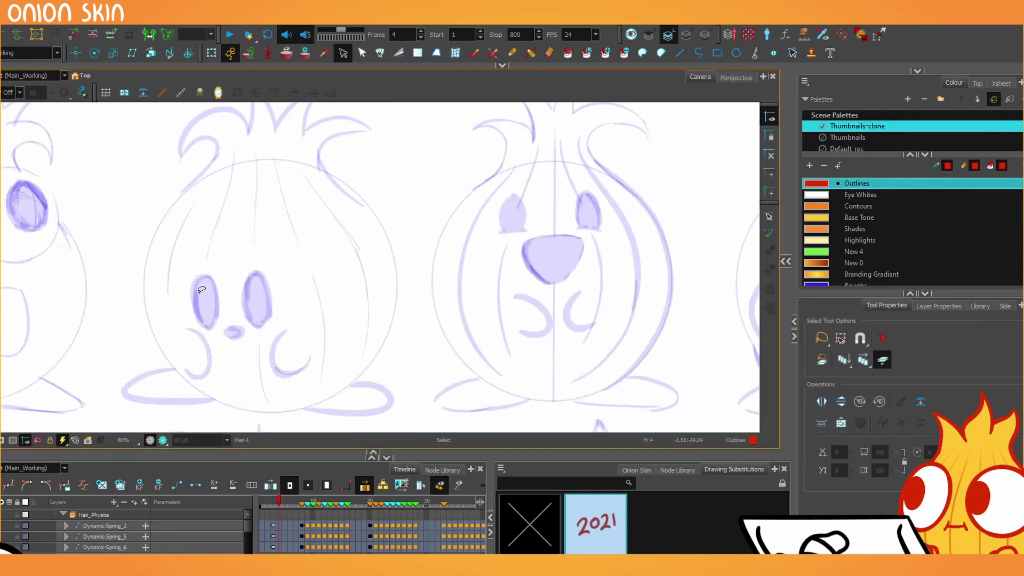
scroll(202, 291, down, 5)
drag(229, 325, 308, 252)
scroll(301, 264, down, 4)
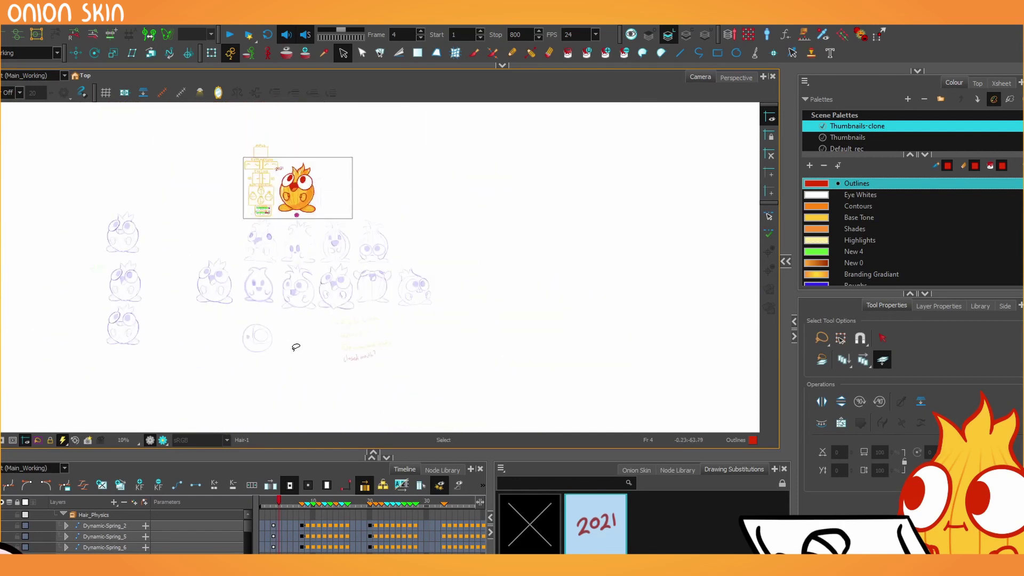
drag(296, 350, 393, 328)
scroll(369, 276, up, 2)
scroll(369, 276, up, 1)
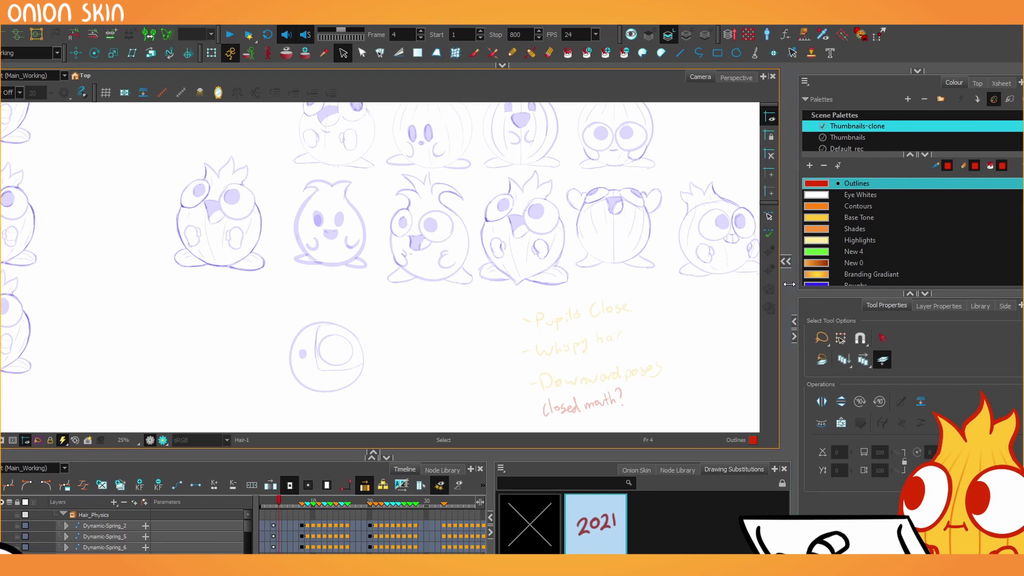
- Give the Node View its space back and select Composite_1 in the References network, checking its sketches in the Camera view
drag(789, 284, 419, 285)
scroll(485, 289, down, 3)
scroll(485, 290, up, 3)
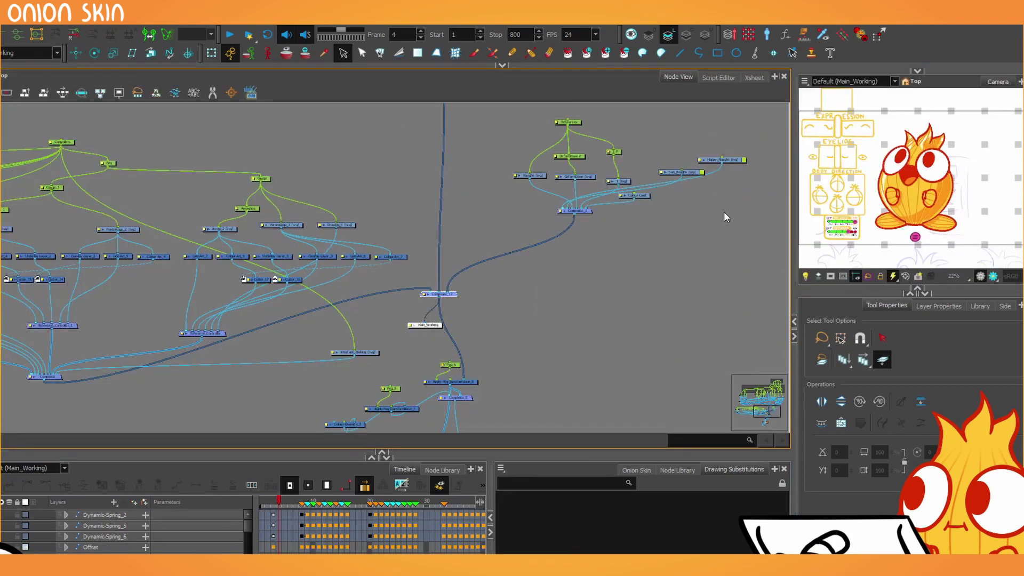
drag(727, 217, 600, 293)
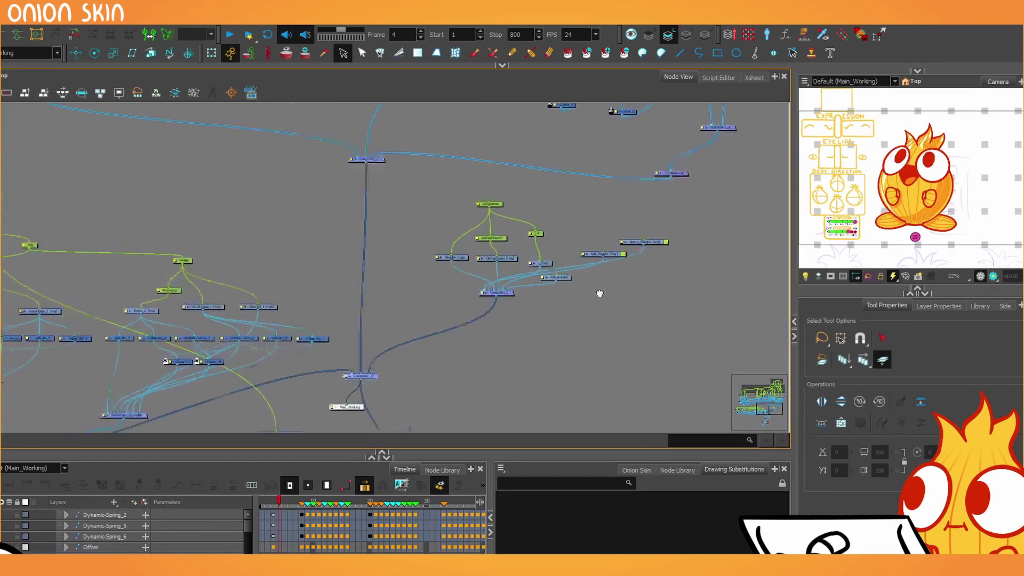
scroll(600, 293, up, 2)
click(411, 299)
scroll(895, 181, down, 1)
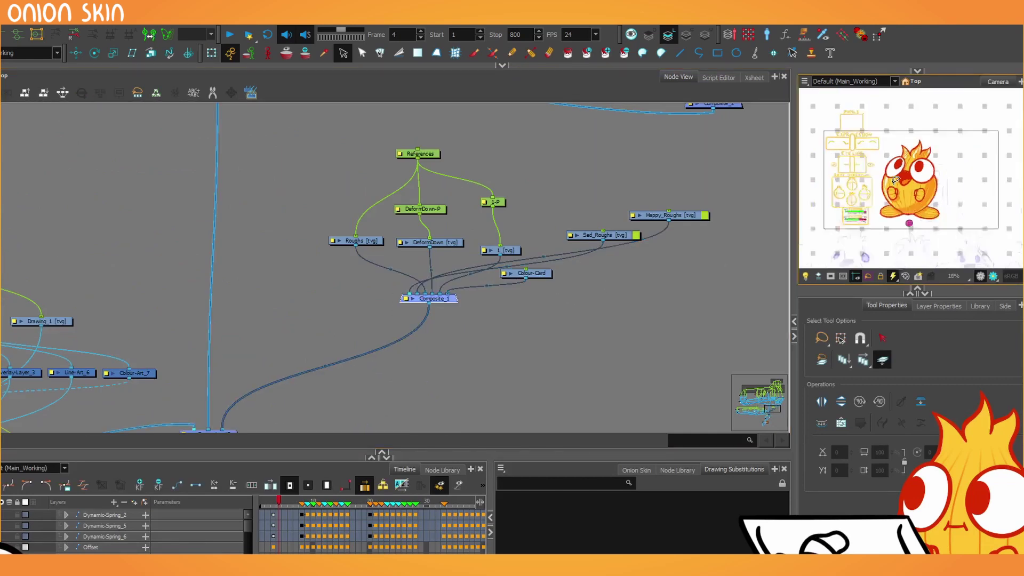
scroll(896, 180, down, 3)
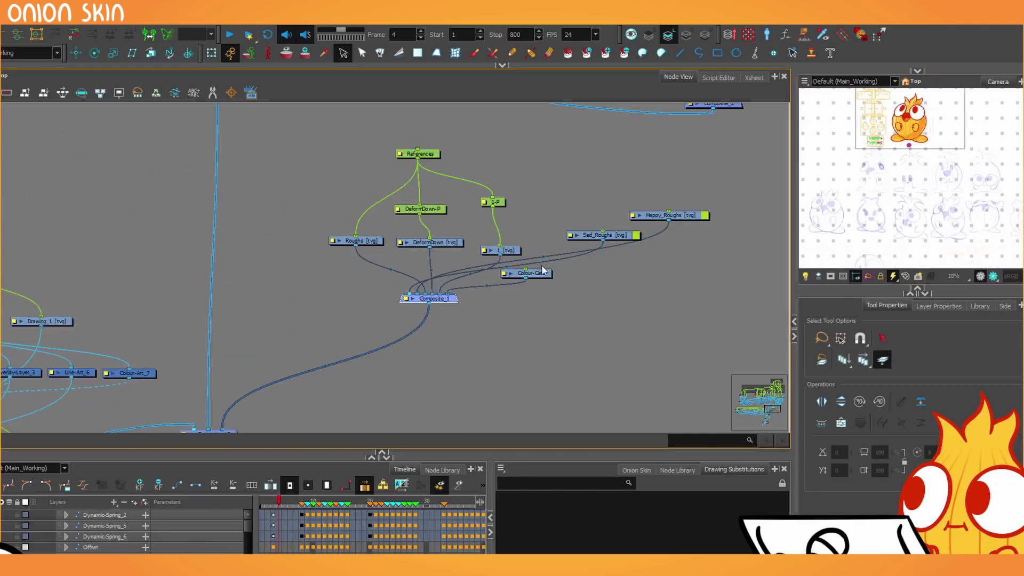
- Disable the Colour-Card node and delete the whole References network, including Composite_1, Sad_Roughs and Happy_Roughs
click(543, 272)
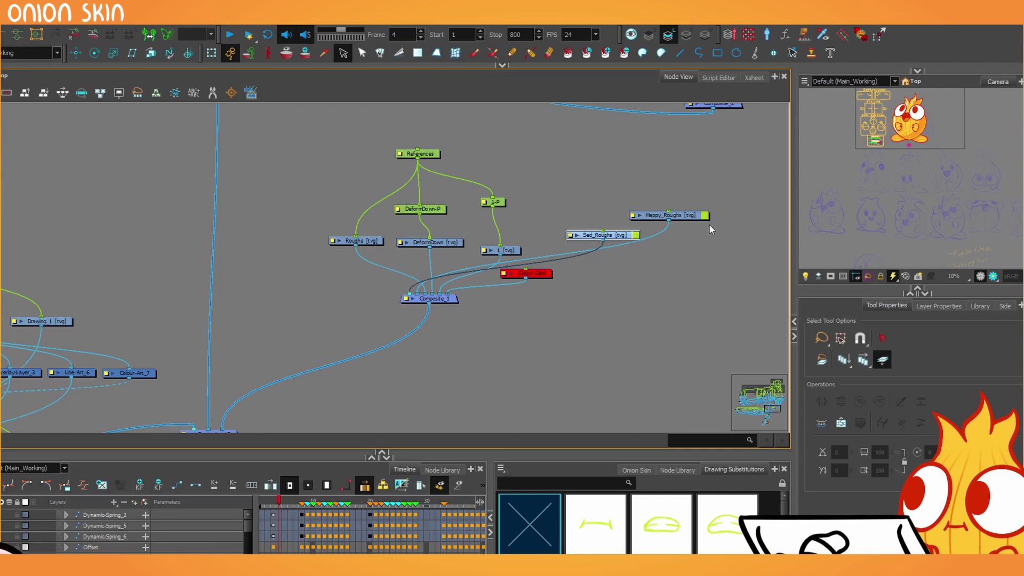
click(446, 243)
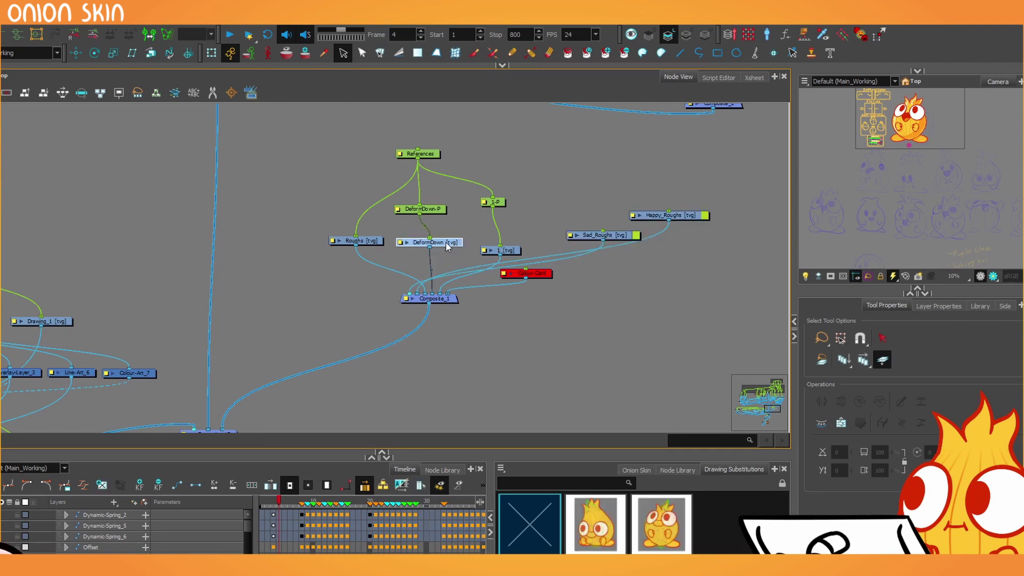
drag(328, 140, 745, 347)
key(Delete)
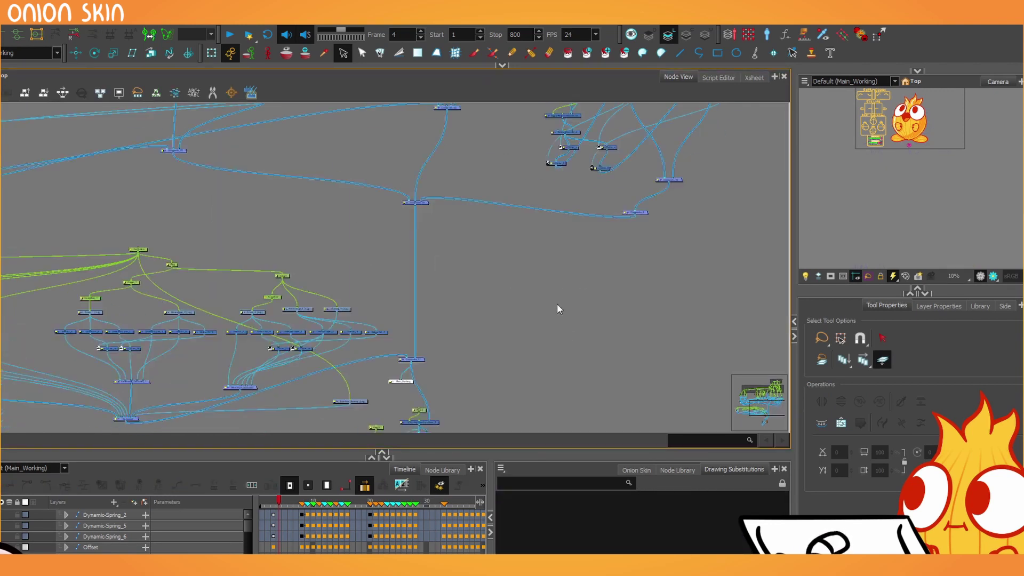
- Examine the rig's controller nodes together with the pupils, expression, eyelids and body direction controls in the Camera view
scroll(415, 286, up, 5)
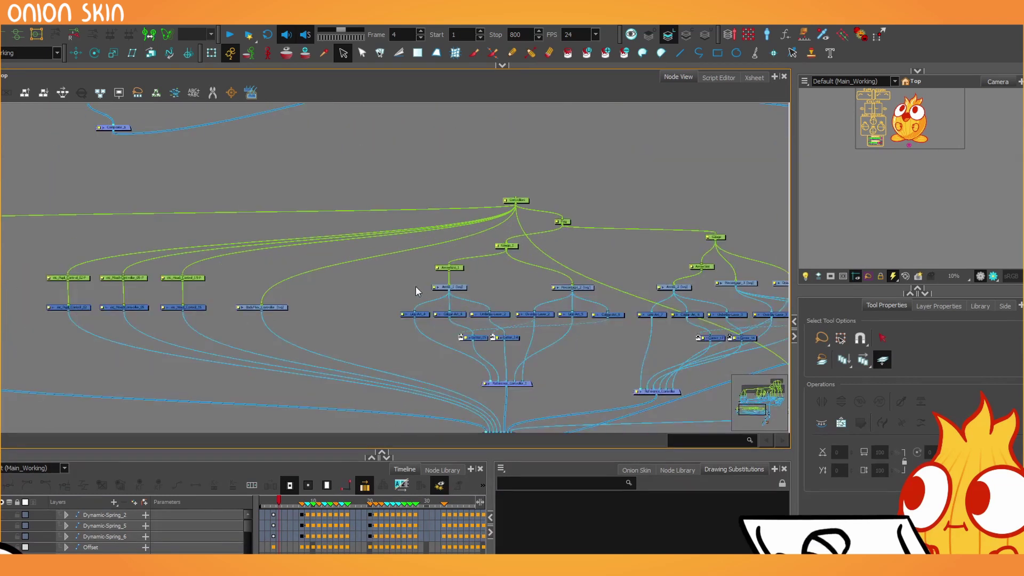
drag(388, 281, 531, 302)
drag(890, 141, 898, 249)
scroll(884, 198, up, 5)
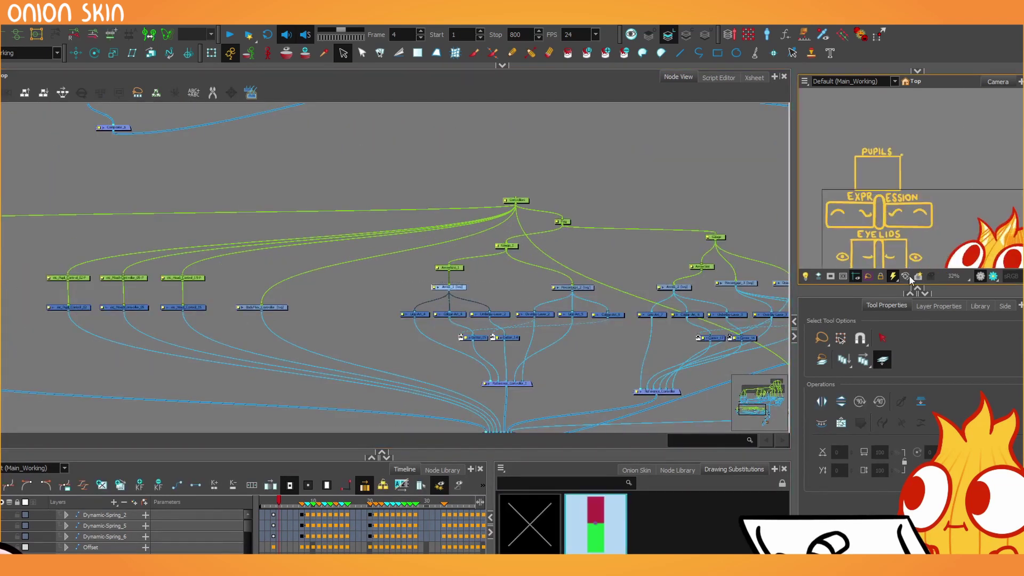
scroll(880, 153, down, 2)
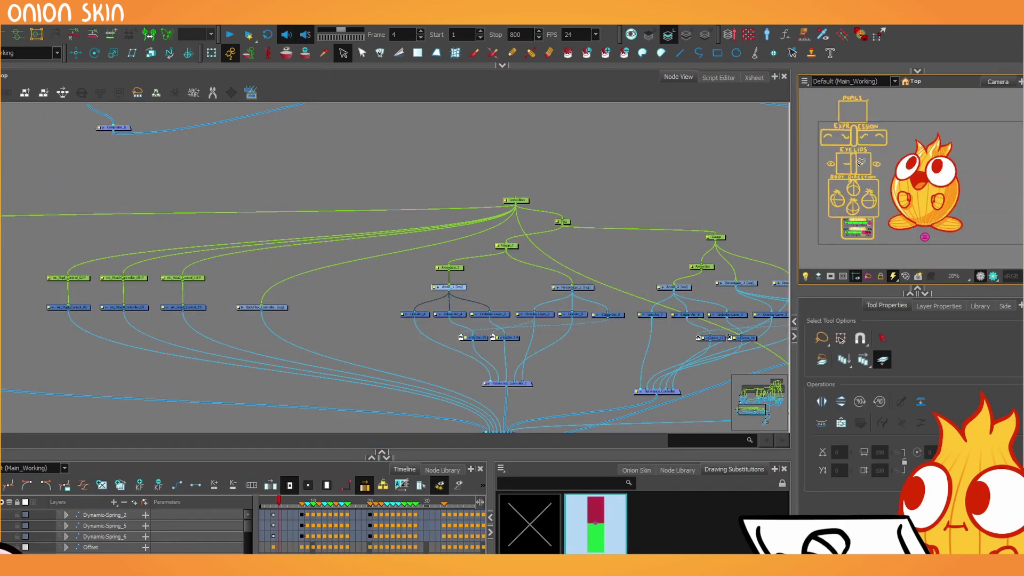
scroll(495, 231, down, 8)
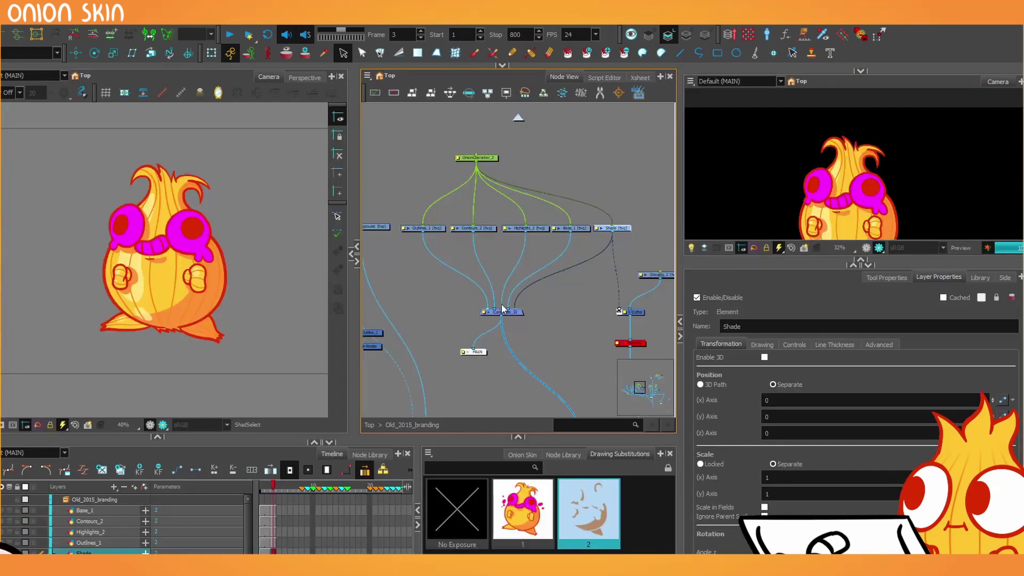
- Disable the Outlines_1, Contours_2, Highlights_2, Base_1 and Shade drawings under OnionCharacter_2, viewing the Shade drawing on its own
scroll(461, 238, up, 2)
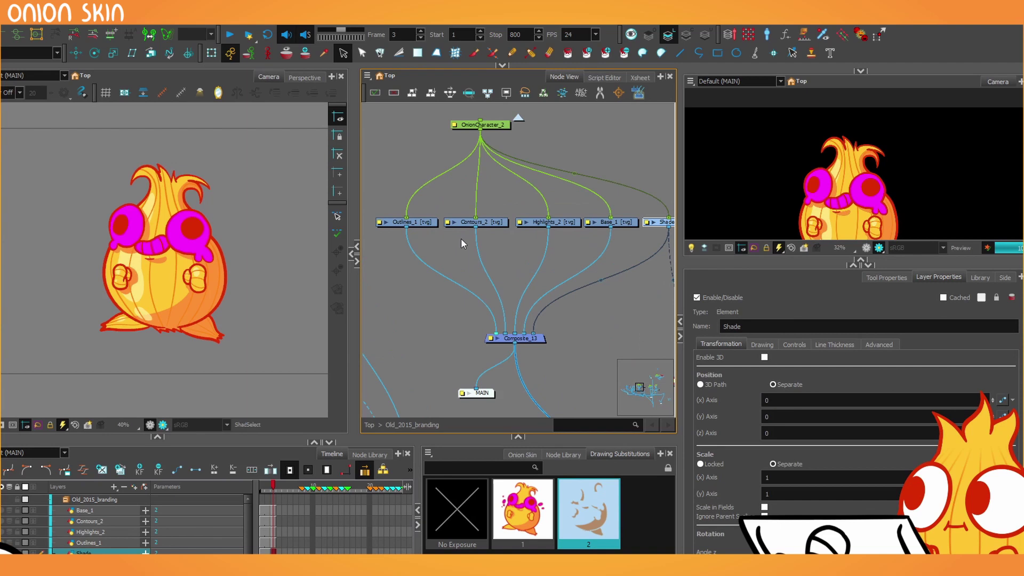
click(422, 222)
key(d)
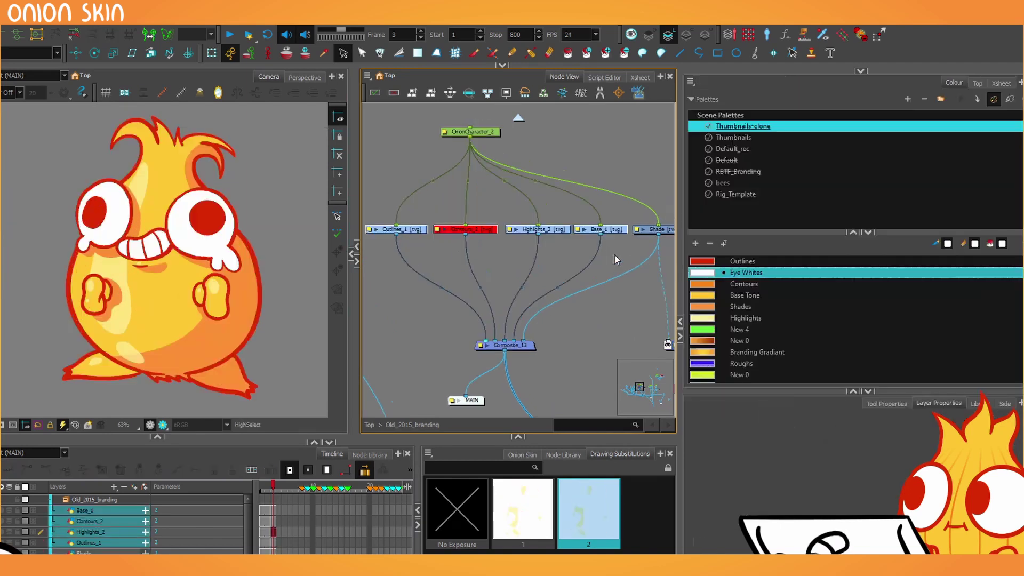
key(d)
drag(608, 273, 583, 262)
click(646, 219)
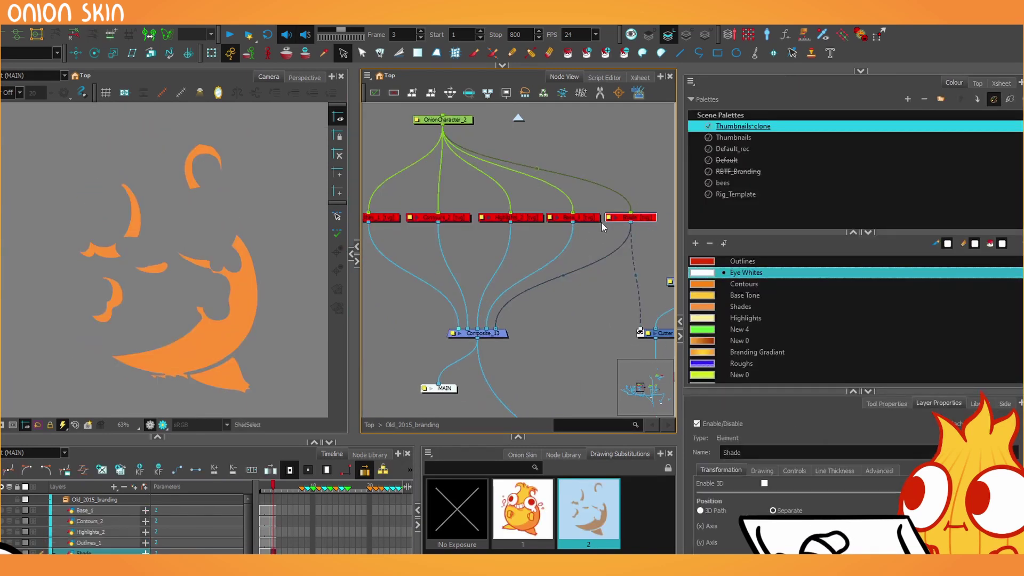
key(d)
- View the Base_1, Outlines_1, Contours_2 and Highlights_2 drawings one at a time by enabling and disabling each node in turn
click(578, 218)
key(d)
drag(564, 242, 581, 239)
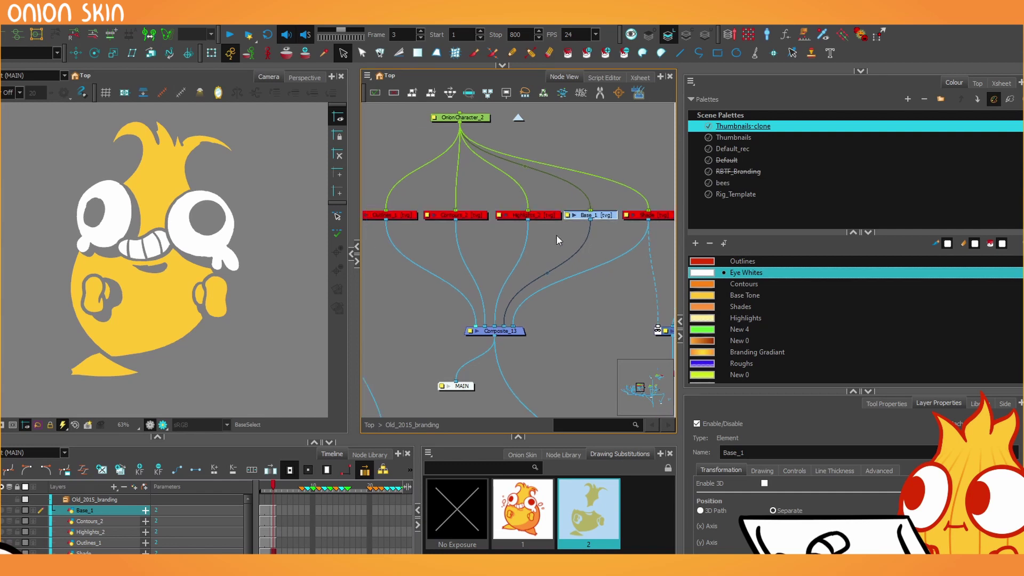
key(d)
click(403, 218)
key(d)
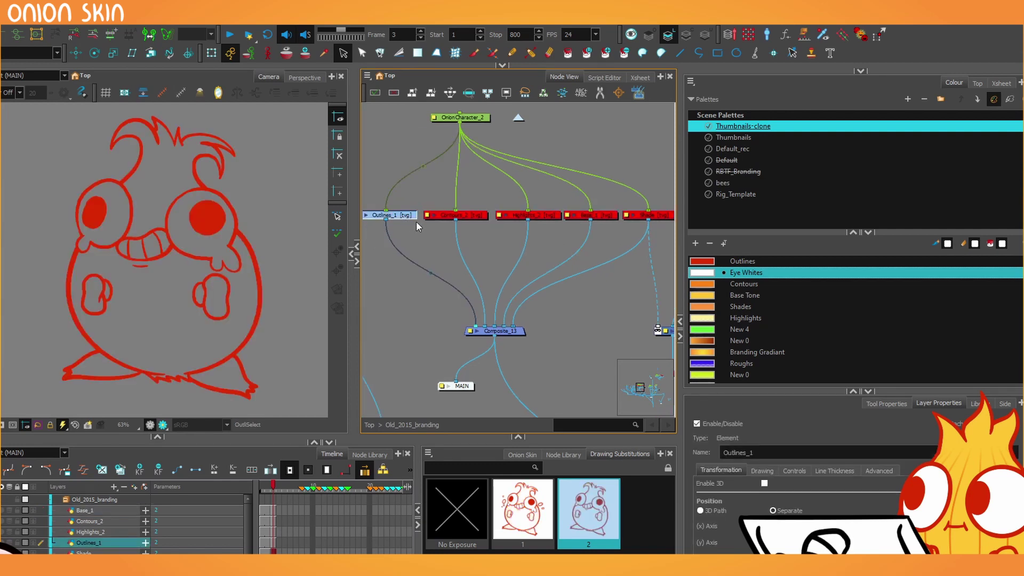
key(d)
click(481, 216)
key(d)
key(d)
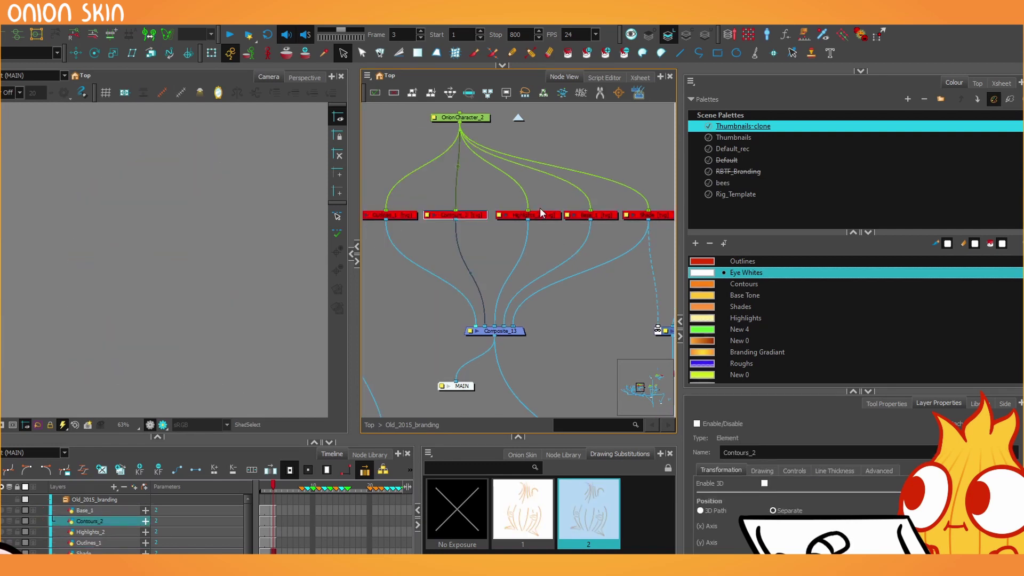
click(548, 217)
key(d)
key(d)
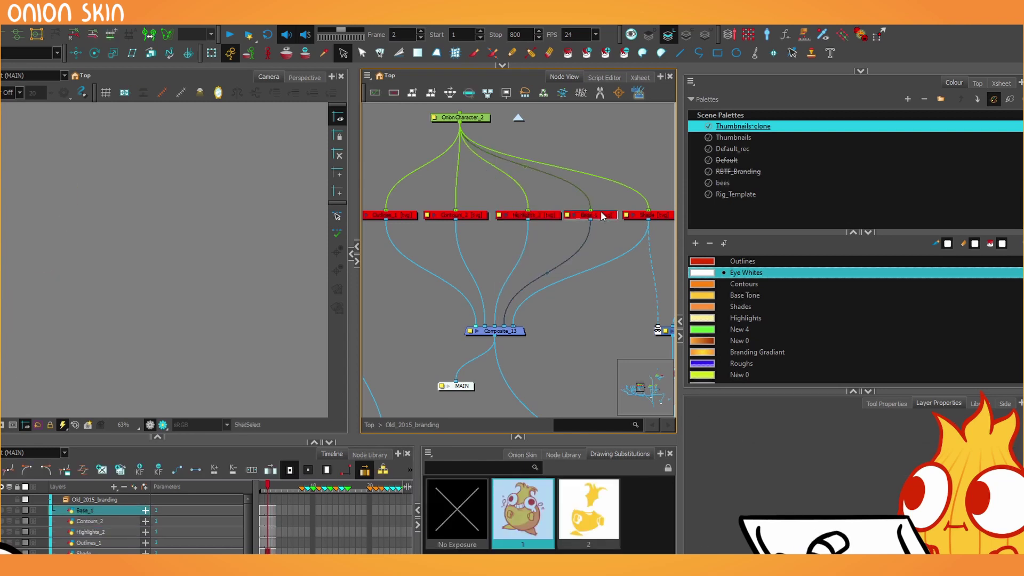
- At frame 2, build the character back up by enabling Shade, Base_1, Highlights_2, Contours_2 and Outlines_1 in turn
click(600, 214)
click(654, 216)
key(d)
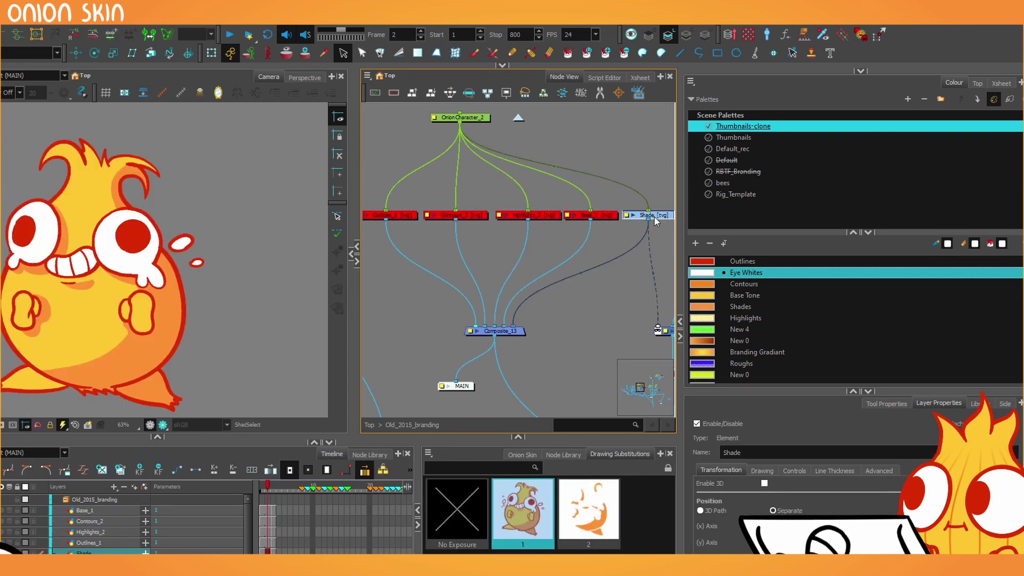
key(d)
key(d)
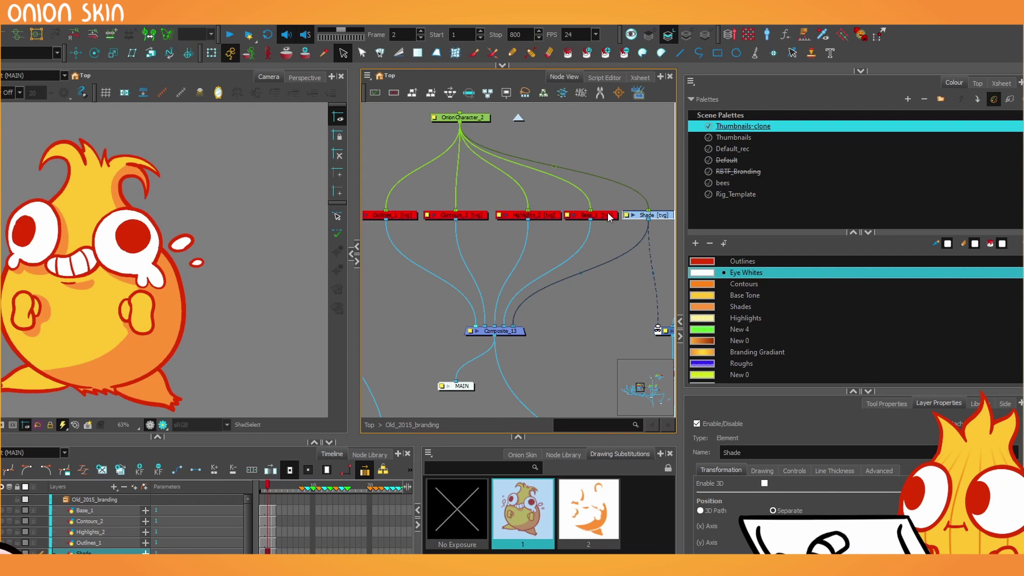
click(608, 215)
key(d)
click(537, 216)
key(d)
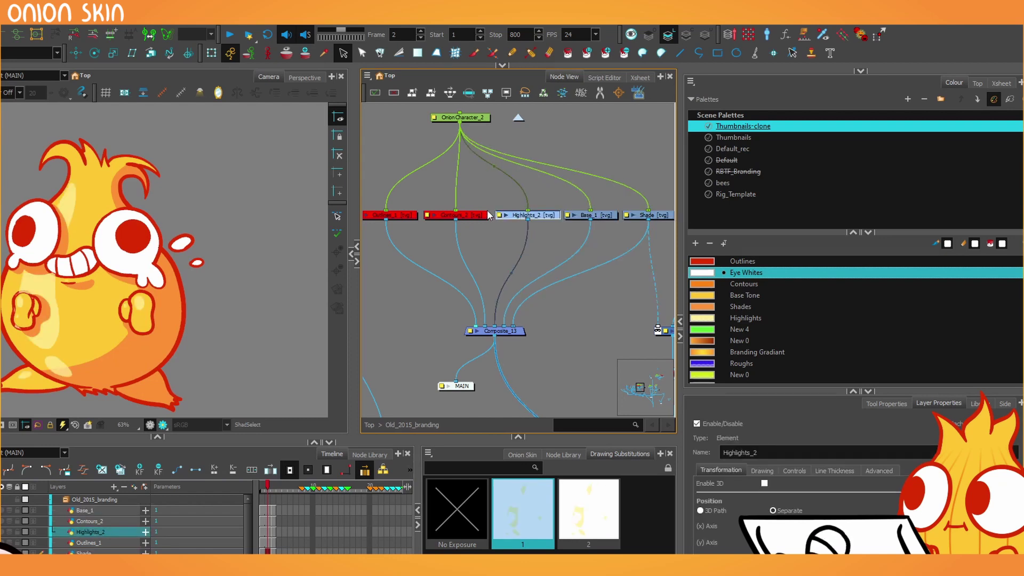
click(482, 215)
key(d)
click(415, 216)
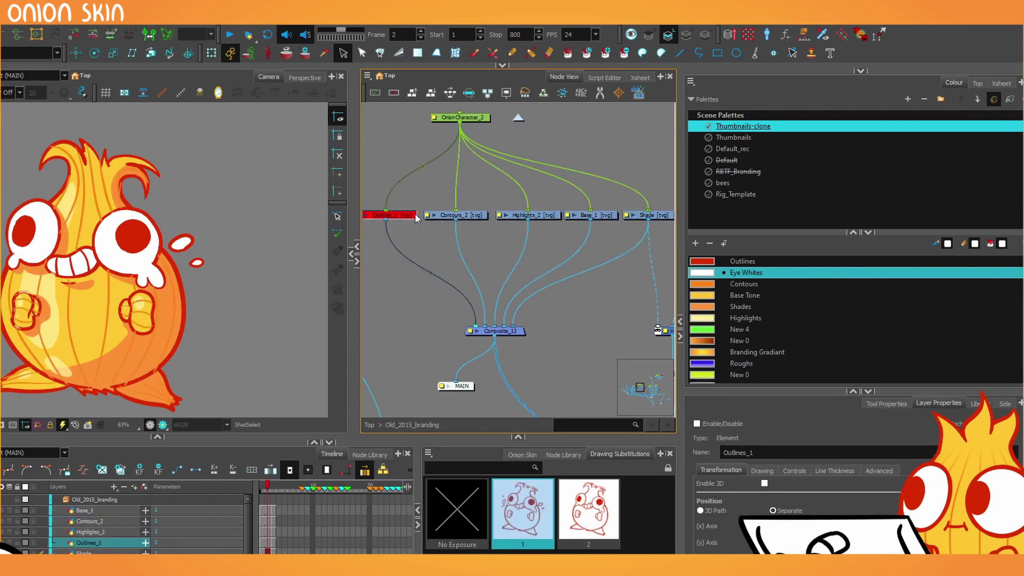
key(d)
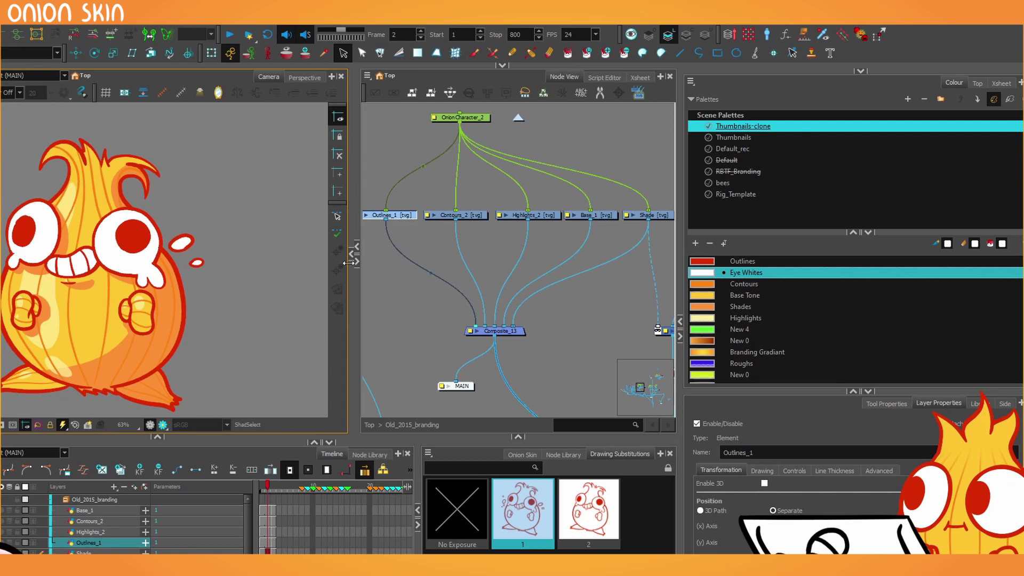
- Try removing the OnionCharacter_2 network and connecting the neighbouring Cutter node's output toward the MAIN display
scroll(437, 259, down, 5)
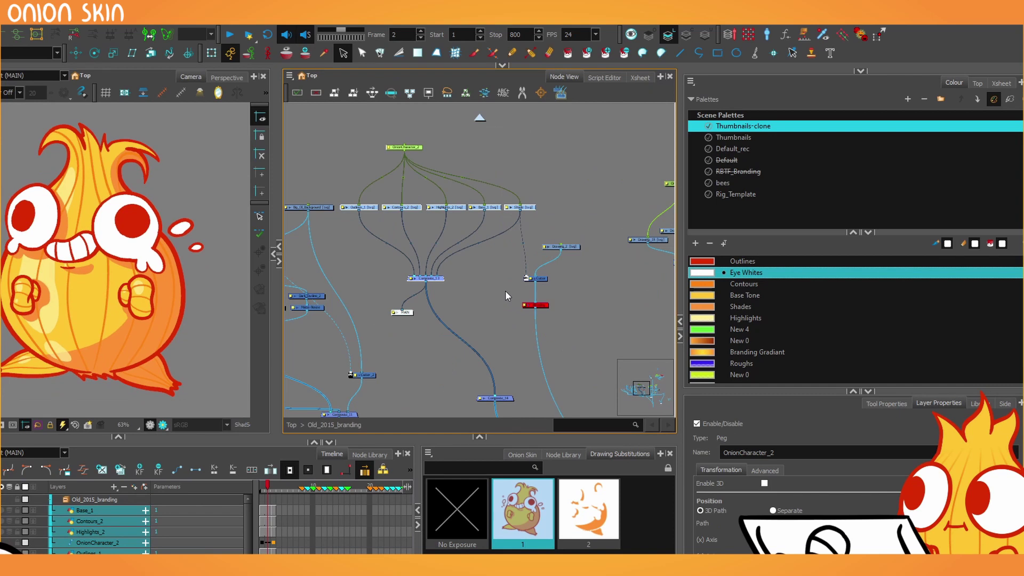
key(ctrl+x)
scroll(551, 277, up, 5)
drag(462, 332, 581, 269)
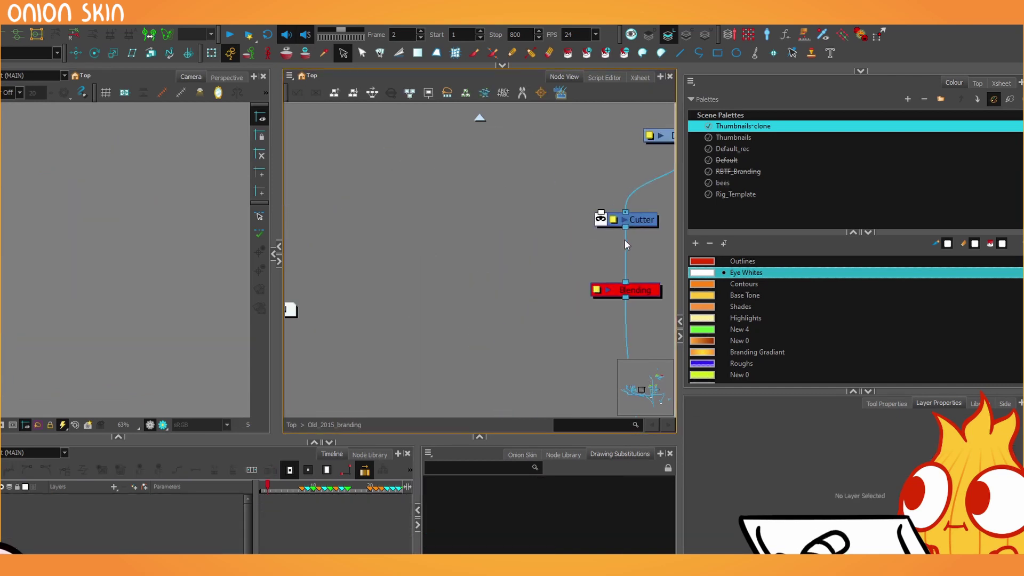
drag(624, 228, 565, 302)
click(346, 309)
drag(566, 302, 365, 335)
key(ctrl+z)
click(427, 320)
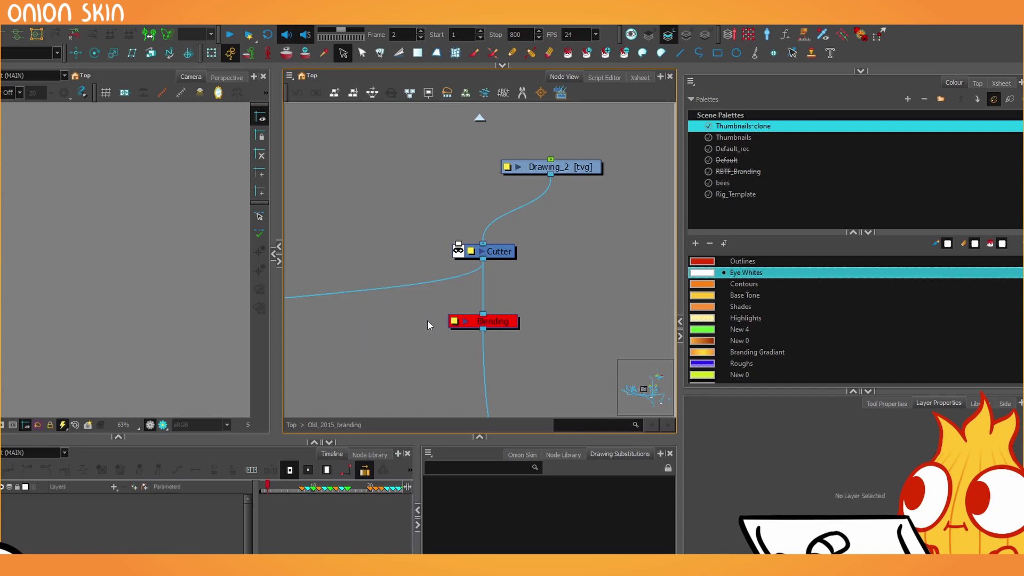
drag(443, 272, 583, 305)
scroll(557, 294, down, 5)
key(ctrl+z)
key(ctrl+v)
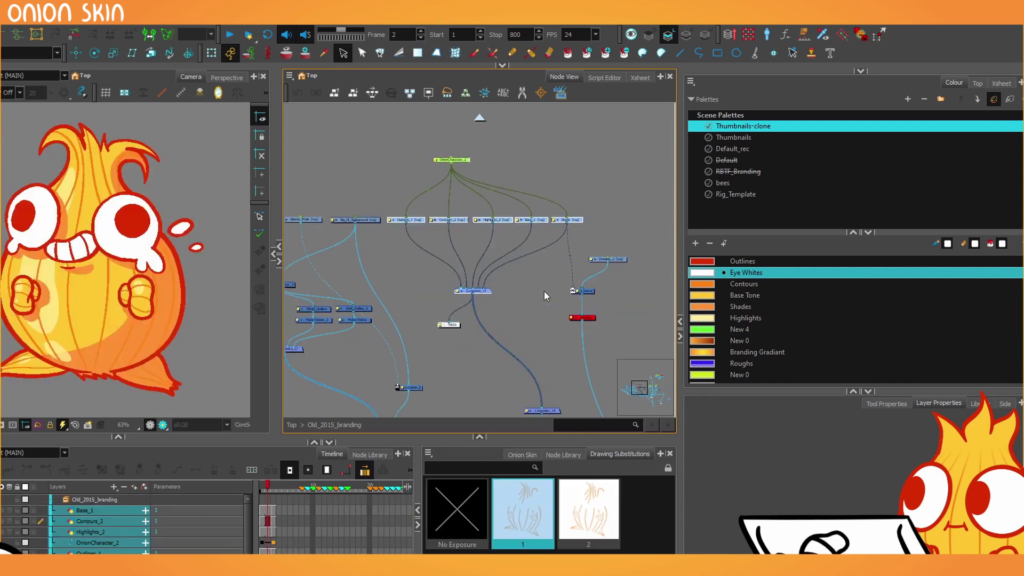
- Enlarge the Camera view and toggle its mirrored display to compare the crying onion in both directions
drag(277, 209, 517, 204)
drag(213, 322, 329, 305)
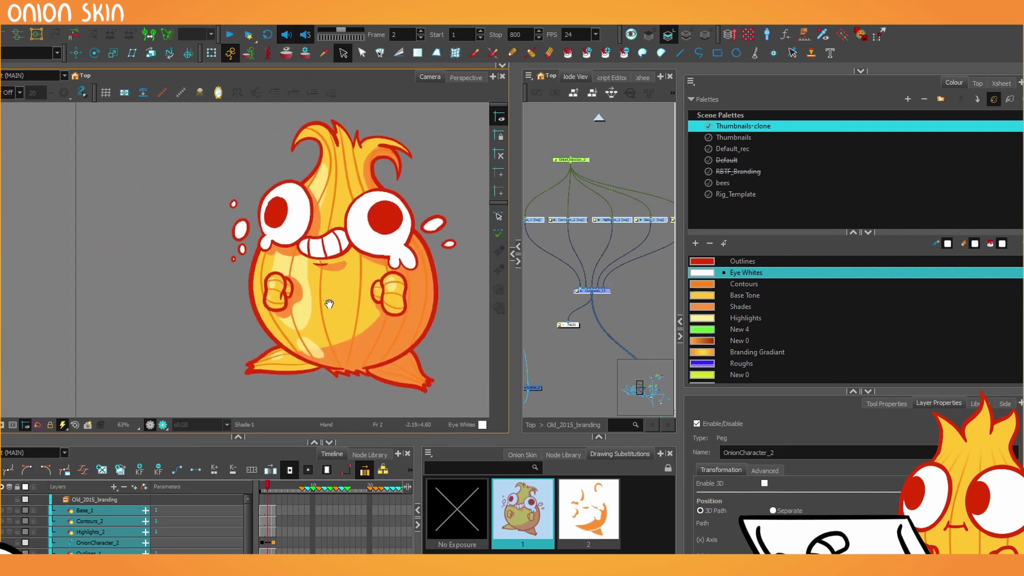
click(216, 93)
key(space)
drag(251, 272, 453, 274)
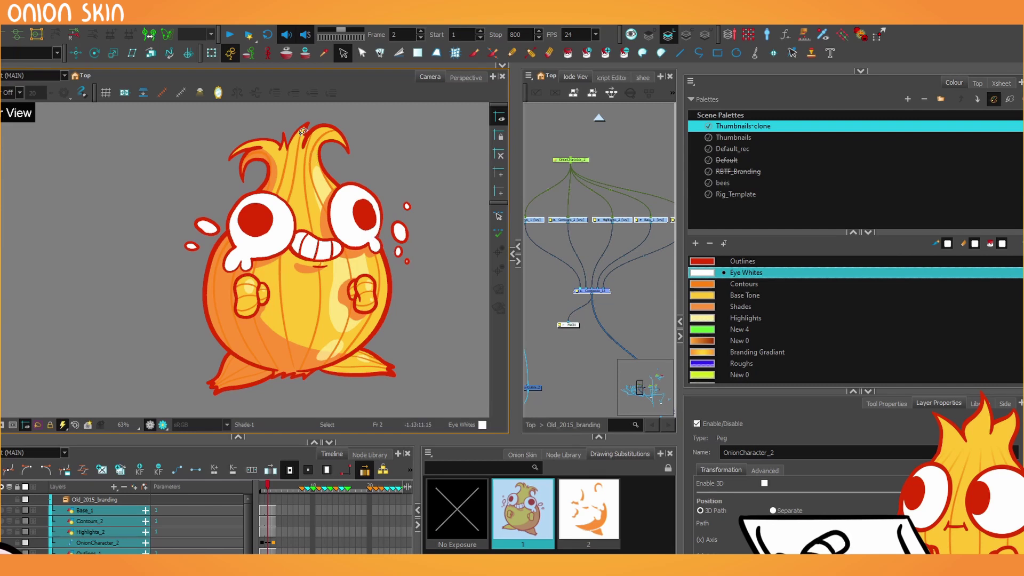
click(219, 94)
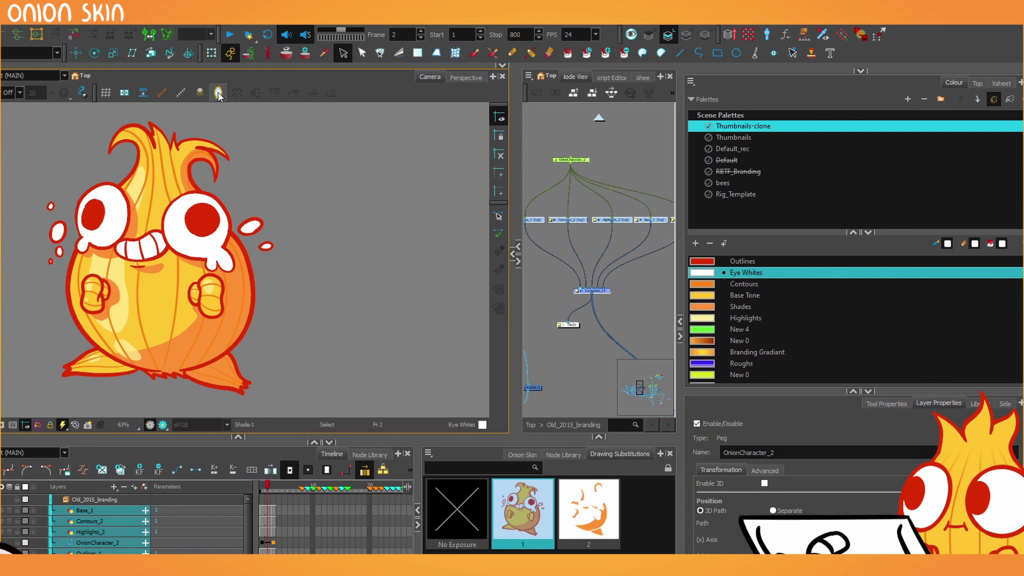
click(219, 94)
click(219, 94)
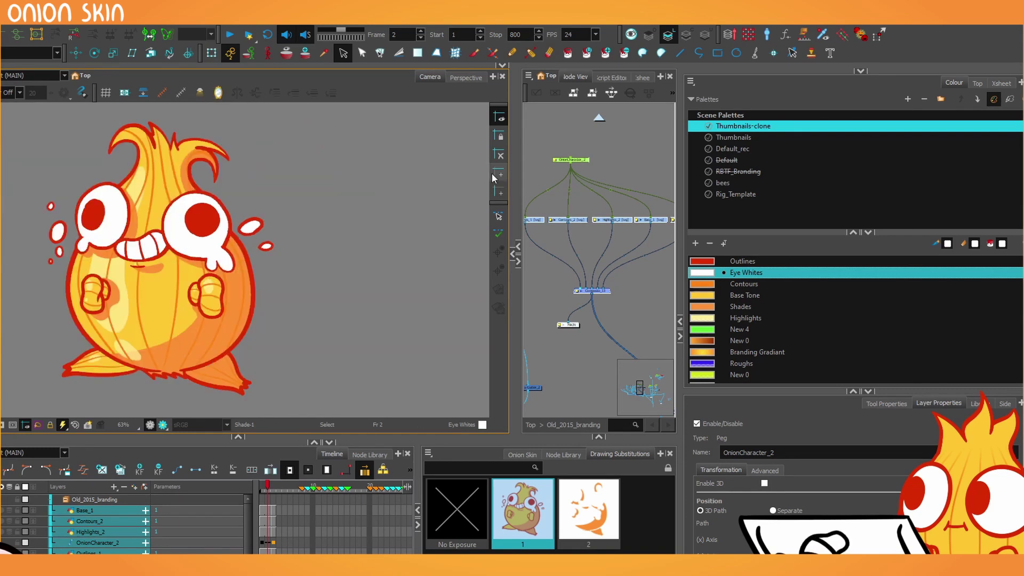
- Give the Node View its space back and delete the OnionCharacter_2 network inside Old_2015_branding
drag(517, 144, 381, 145)
drag(445, 152, 609, 299)
key(Delete)
key(Return)
- Examine the Top network from the main body controls down to the TO SORT backdrop with its Experiments group
drag(524, 299, 491, 340)
drag(621, 320, 443, 252)
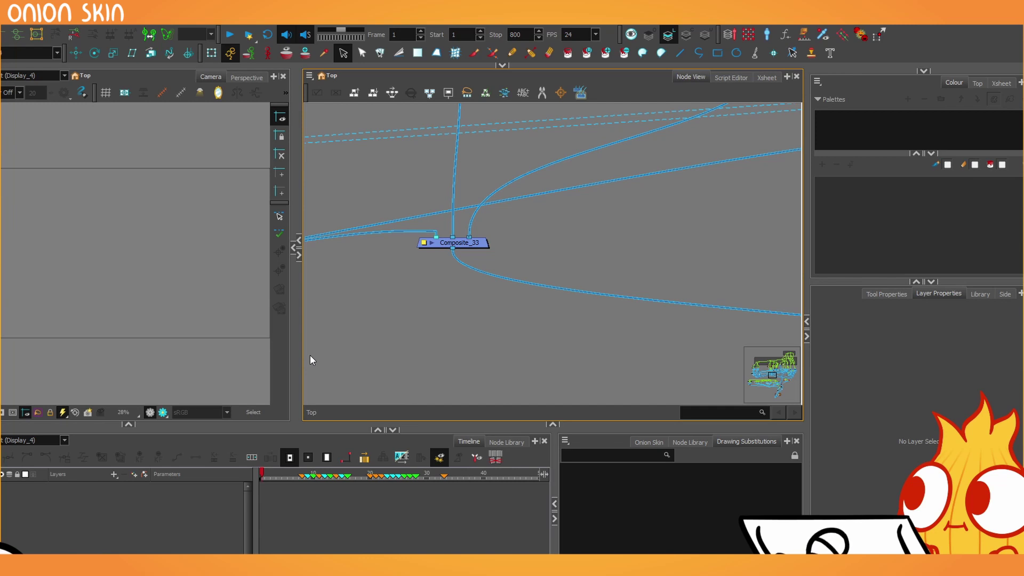
scroll(638, 242, down, 8)
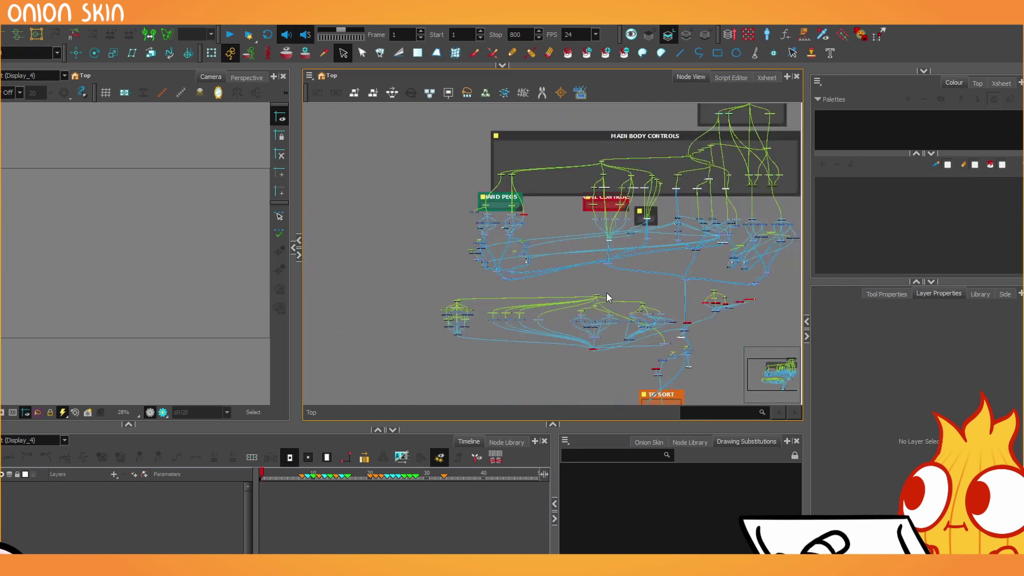
drag(556, 277, 425, 153)
scroll(462, 252, up, 3)
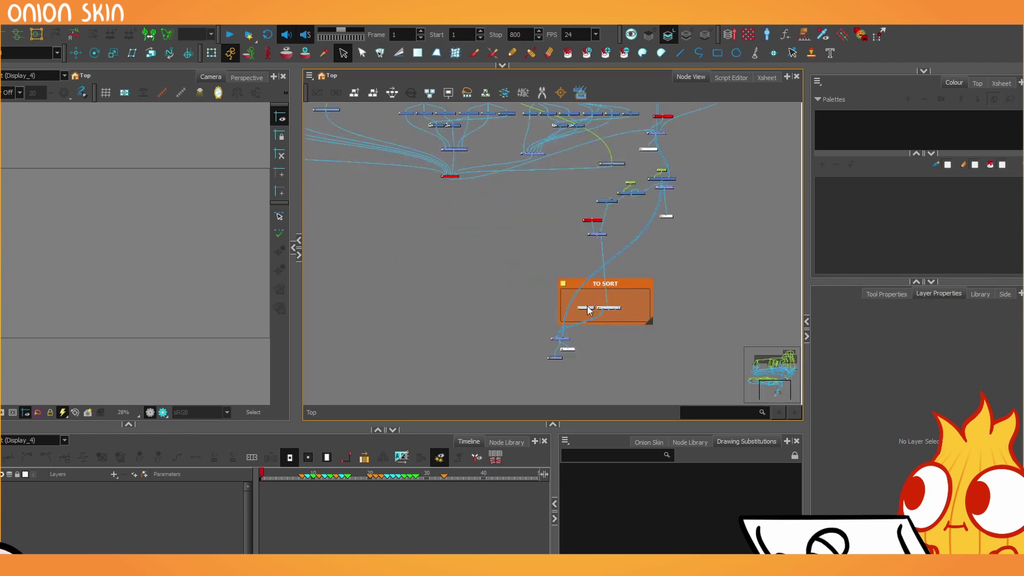
scroll(588, 311, up, 4)
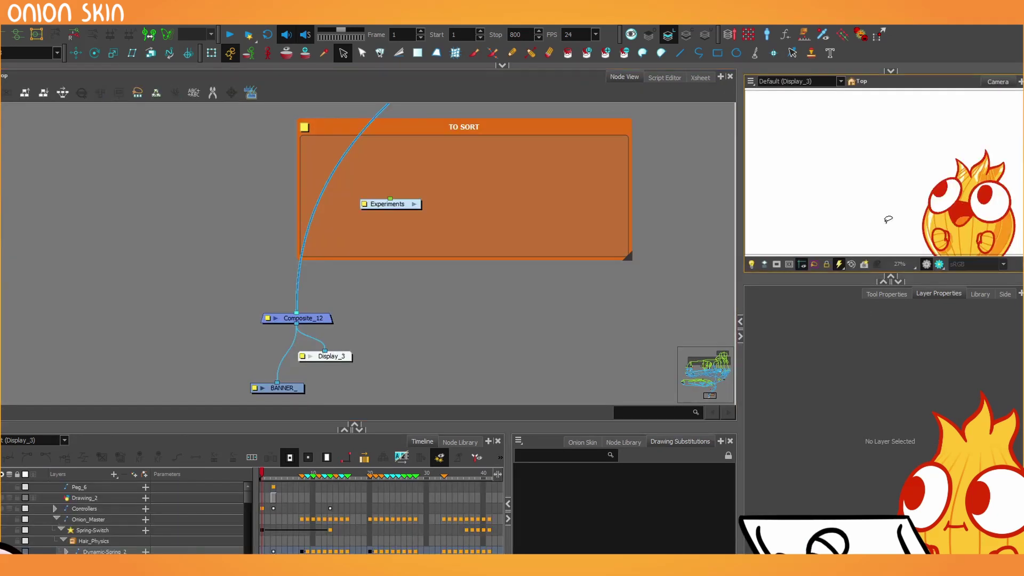
scroll(888, 219, down, 2)
scroll(486, 311, down, 3)
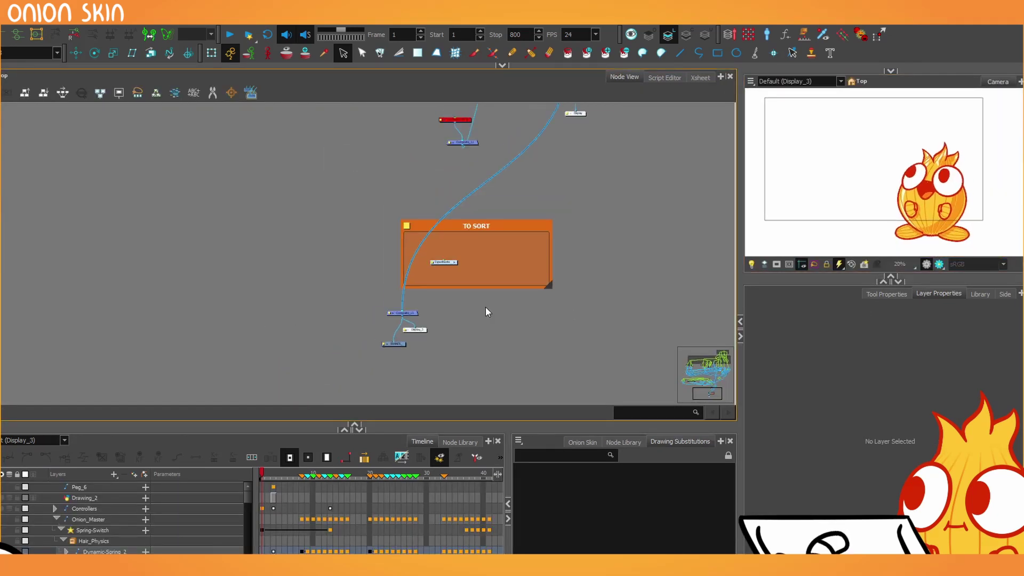
scroll(485, 311, down, 1)
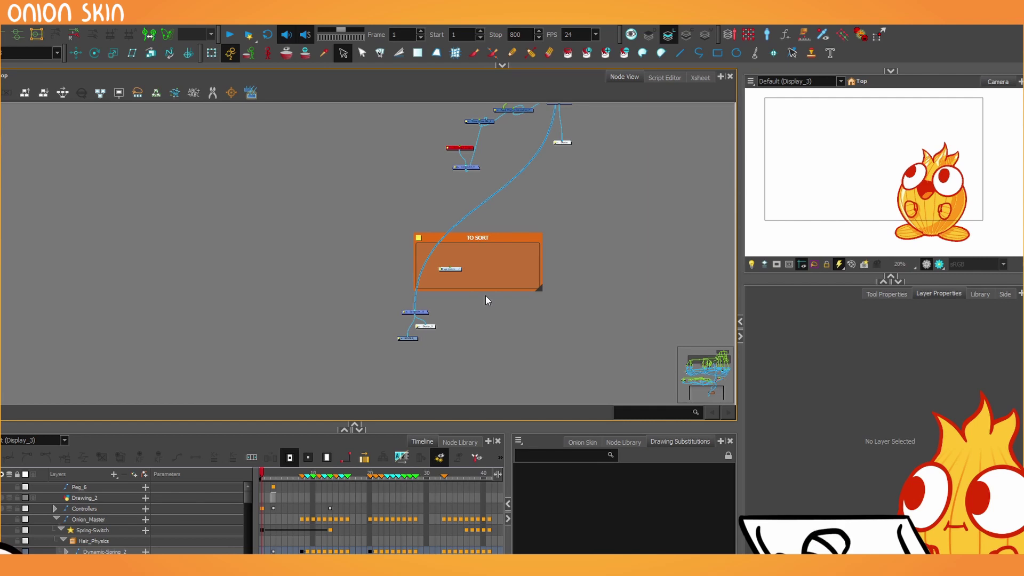
scroll(486, 296, down, 3)
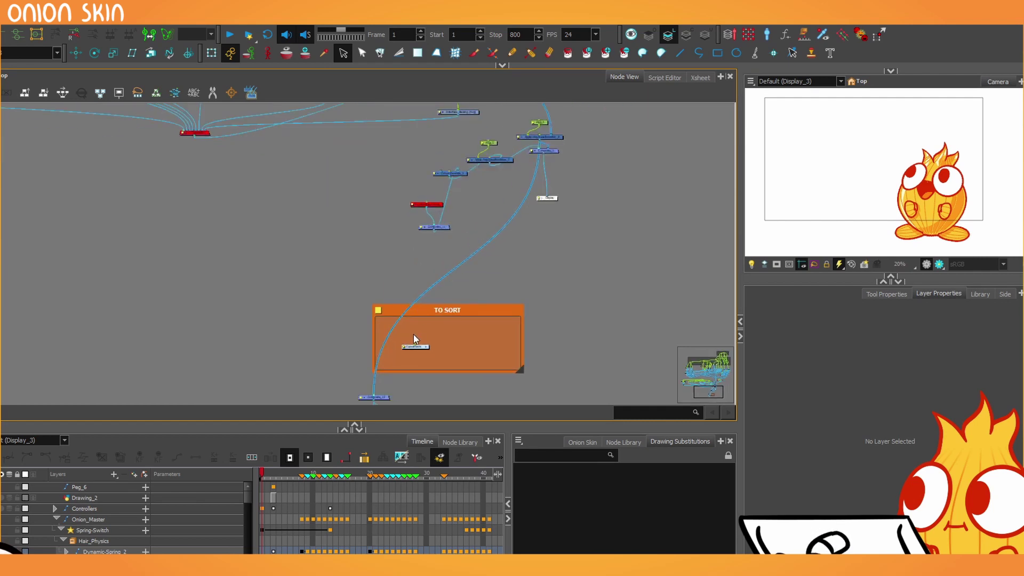
- Rearrange the lower network so Composite_12, Display_3 and BANNER_ sit near the Display node, above the TO SORT backdrop
scroll(414, 335, up, 2)
drag(413, 334, 410, 228)
drag(297, 293, 520, 225)
drag(521, 225, 464, 331)
drag(464, 330, 512, 284)
click(512, 279)
scroll(513, 274, down, 1)
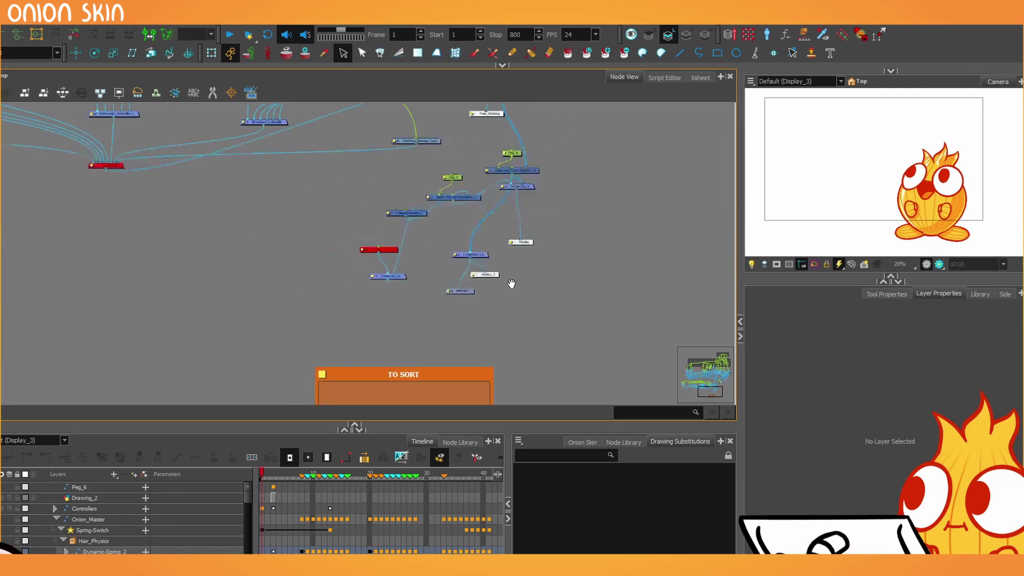
- Disable the Peg_6 and Peg_5 nodes that feed the two Apply-Peg-Transformation nodes below Main_Working
drag(519, 223, 511, 334)
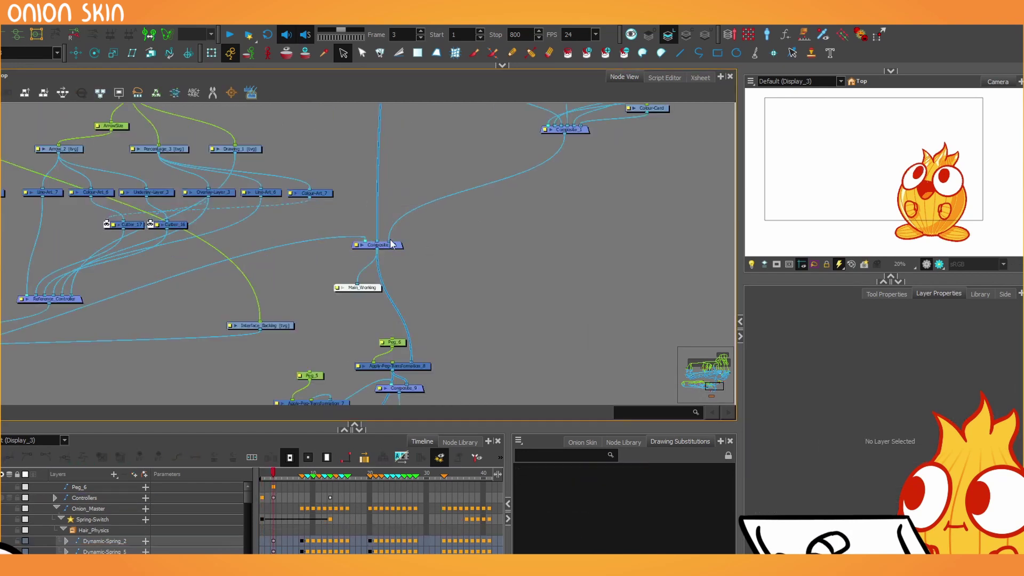
drag(386, 251, 393, 288)
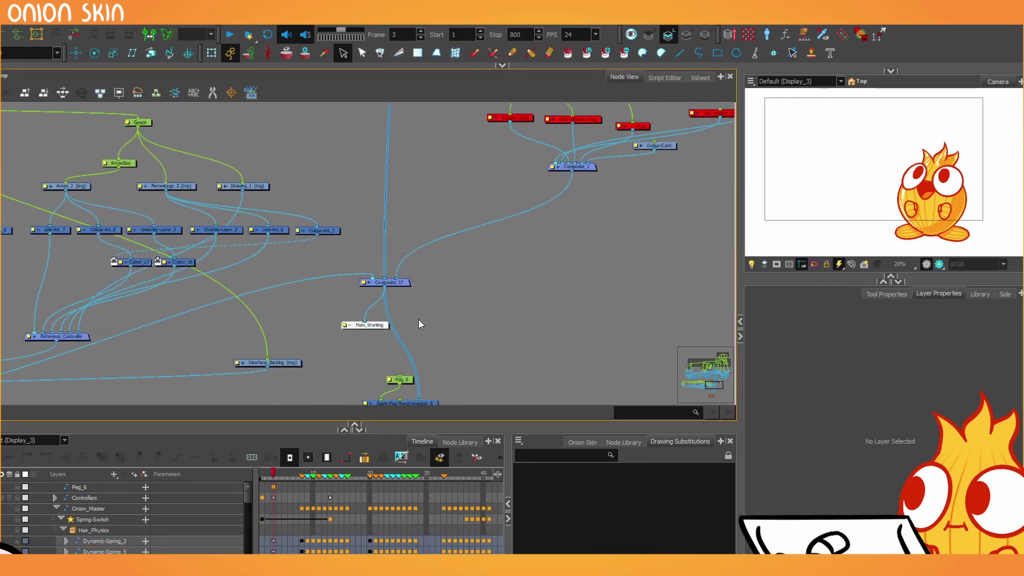
drag(418, 335, 418, 226)
key(d)
key(d)
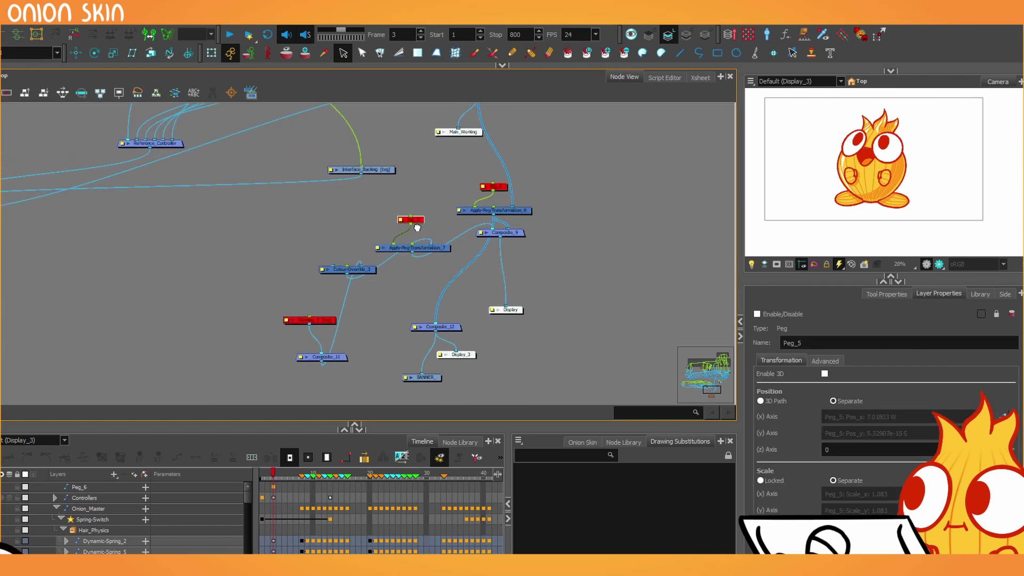
- Switch the small Camera view to rendered display and connect the Colour-Override_3 node's output to the Display node
drag(320, 252, 354, 290)
click(954, 269)
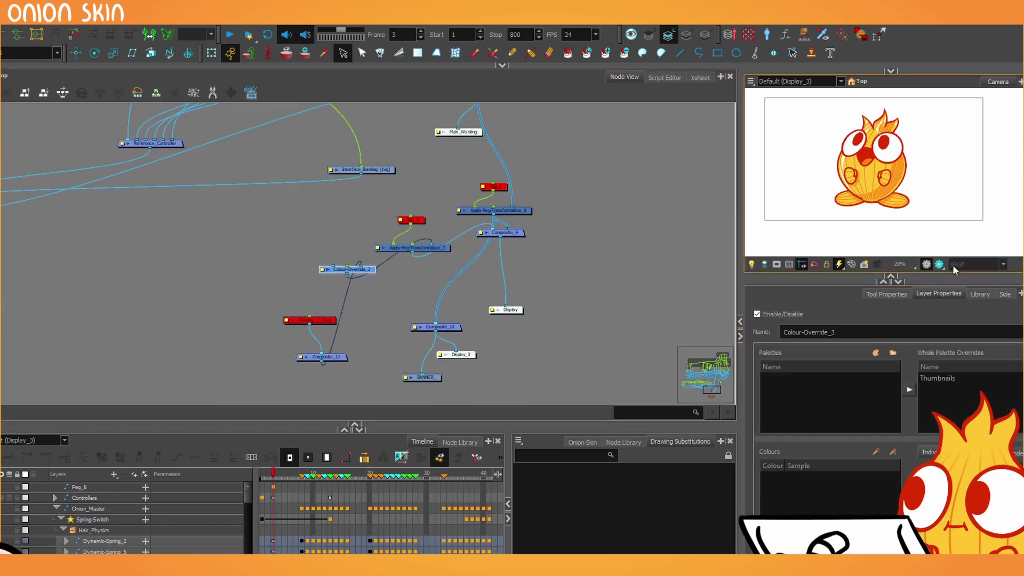
click(941, 265)
click(336, 267)
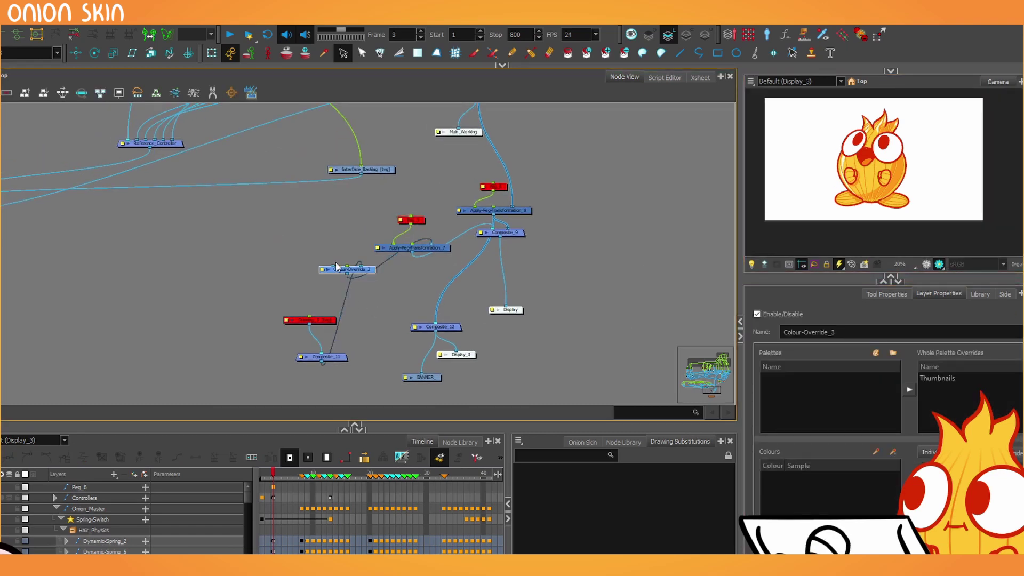
drag(347, 274, 506, 306)
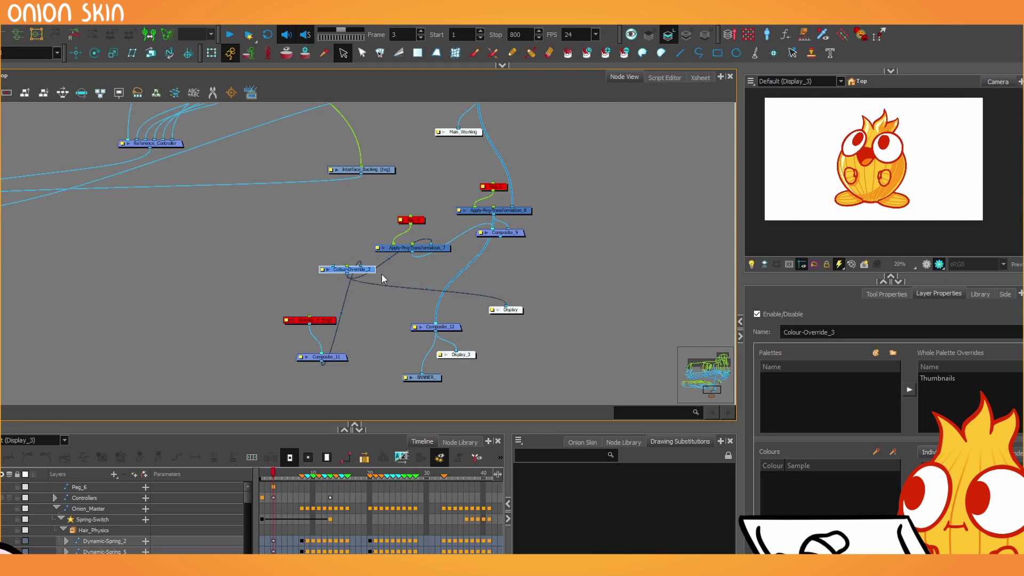
- Delete Colour-Override_3, Composite_11 and its disabled drawing, plus both pegs, their Apply-Peg-Transformation nodes and Composite_9
click(322, 322)
drag(286, 241, 347, 377)
key(Delete)
drag(383, 207, 442, 275)
key(Delete)
drag(443, 174, 477, 296)
key(Delete)
drag(406, 305, 469, 386)
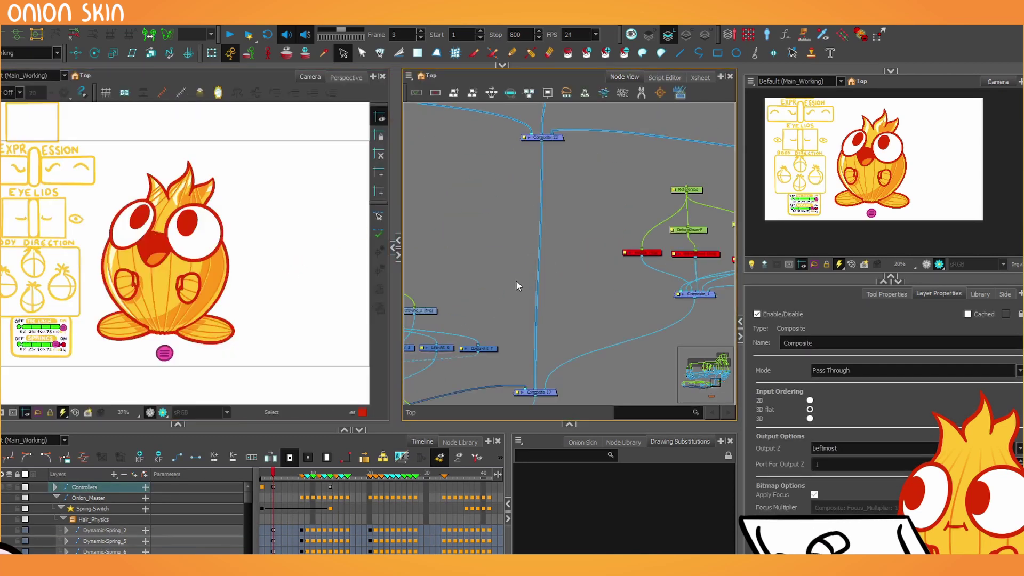
- Raise the magenta BodyFlex_Controller beneath the onion so the body lifts while the toes stay planted
click(516, 280)
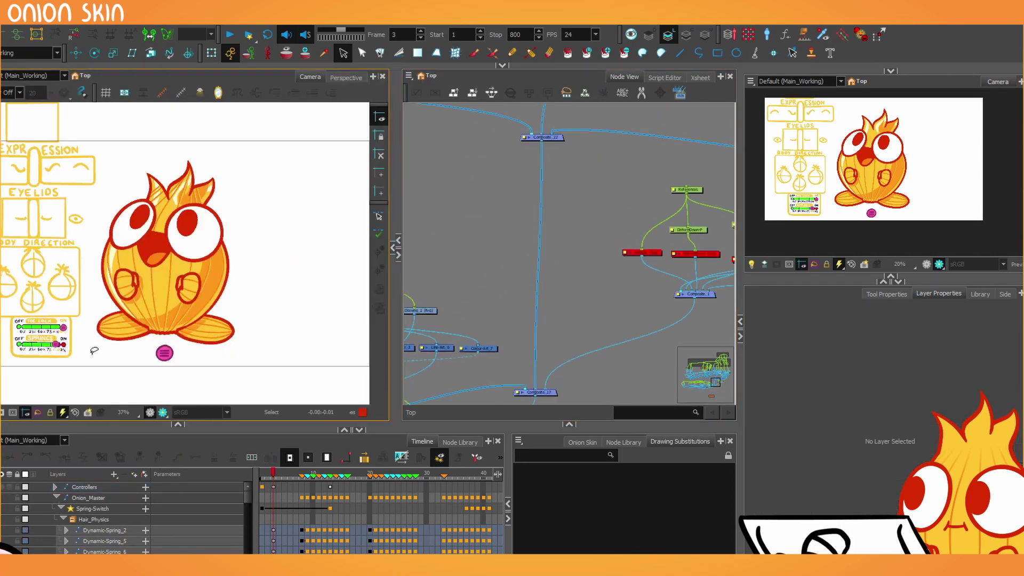
scroll(32, 342, up, 5)
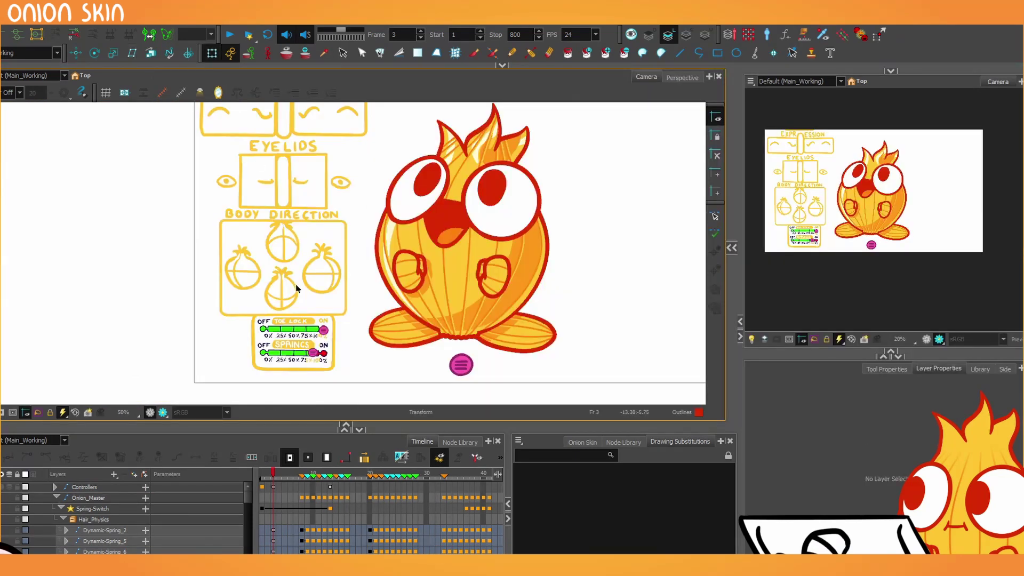
scroll(297, 292, down, 1)
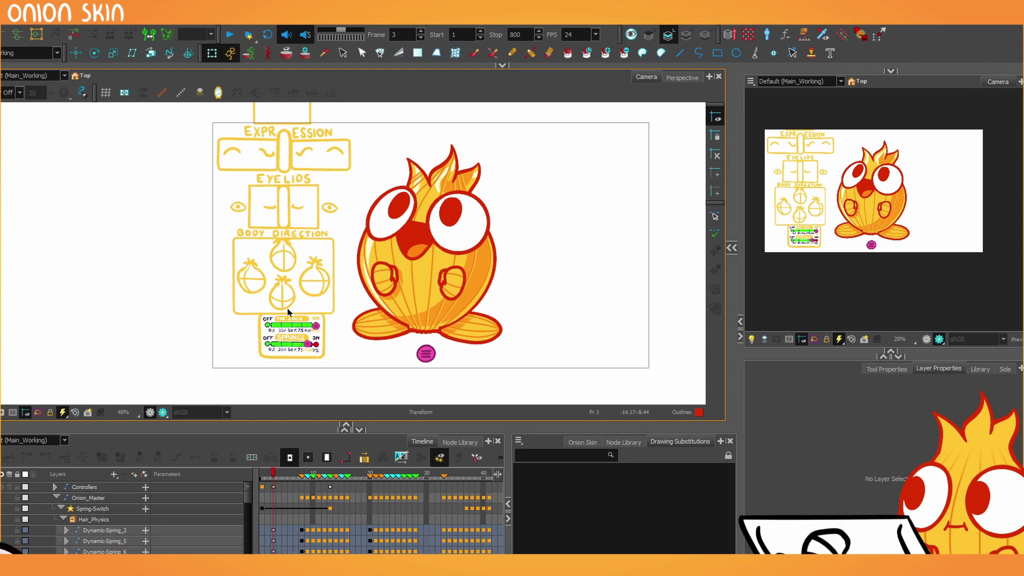
click(425, 358)
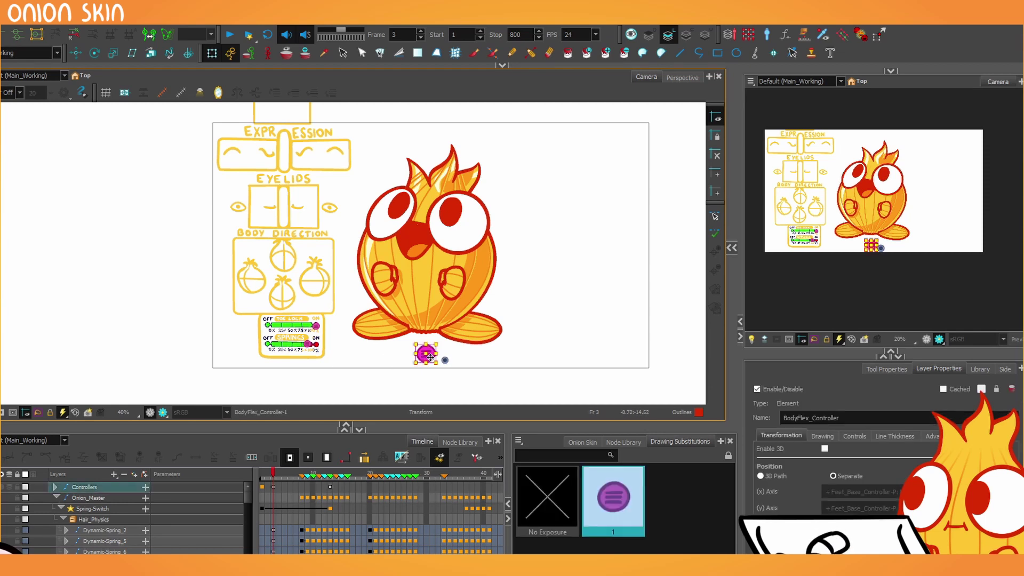
scroll(430, 357, up, 1)
drag(430, 358, 431, 329)
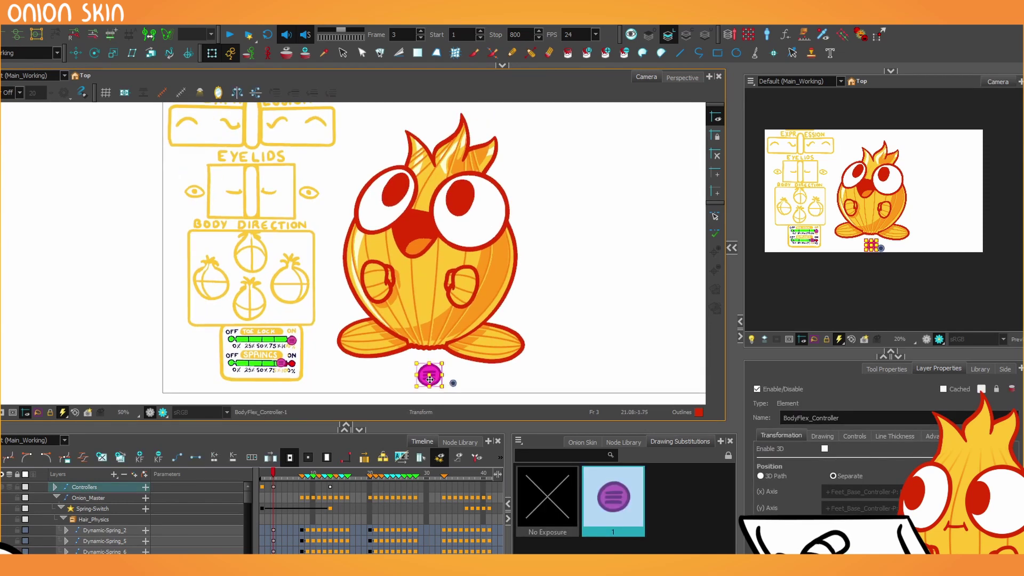
- Test the Toe Lock slider by moving its handle to OFF and returning it to 100% ON
scroll(248, 344, up, 1)
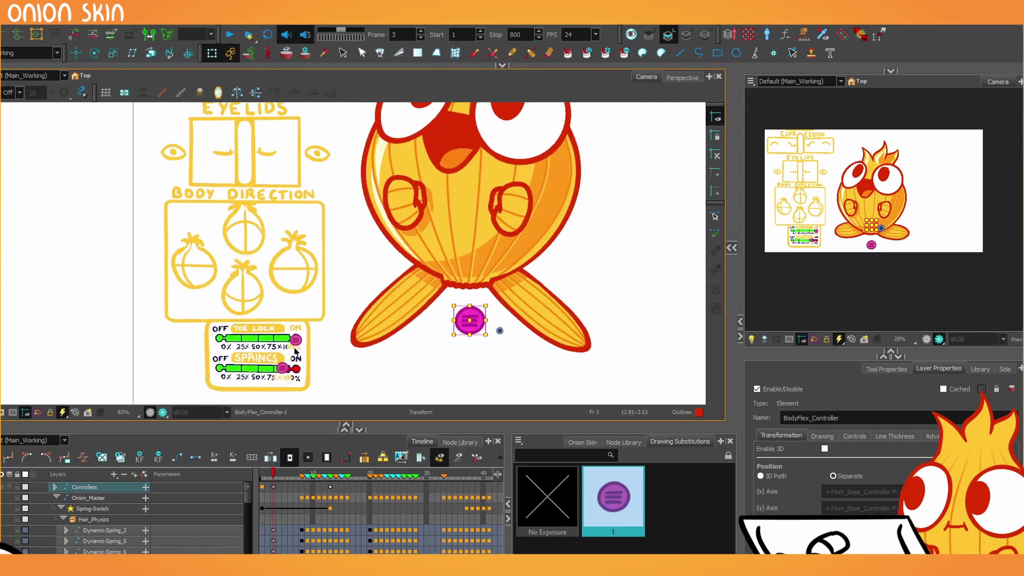
click(296, 343)
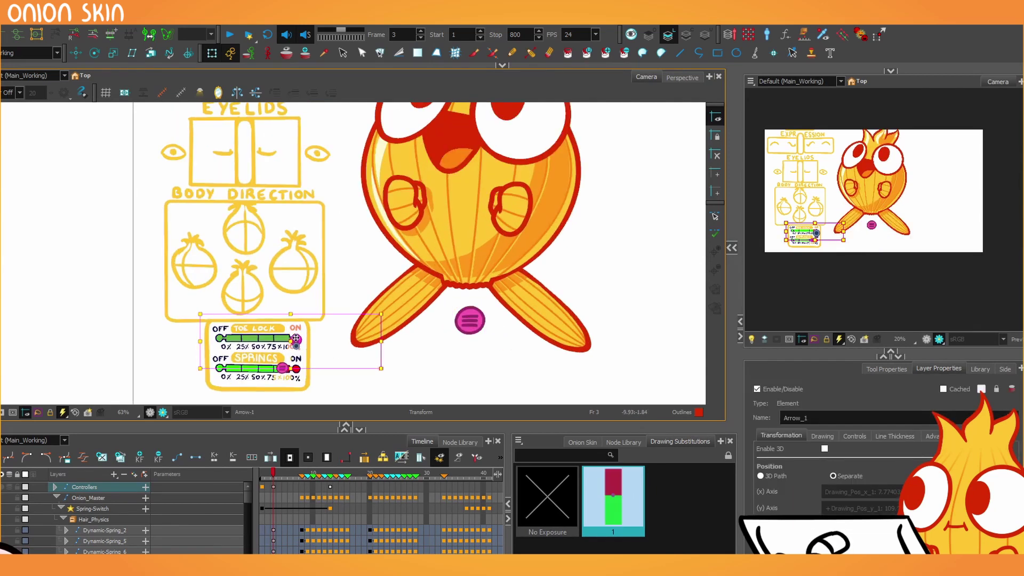
drag(296, 338, 207, 339)
scroll(216, 340, up, 4)
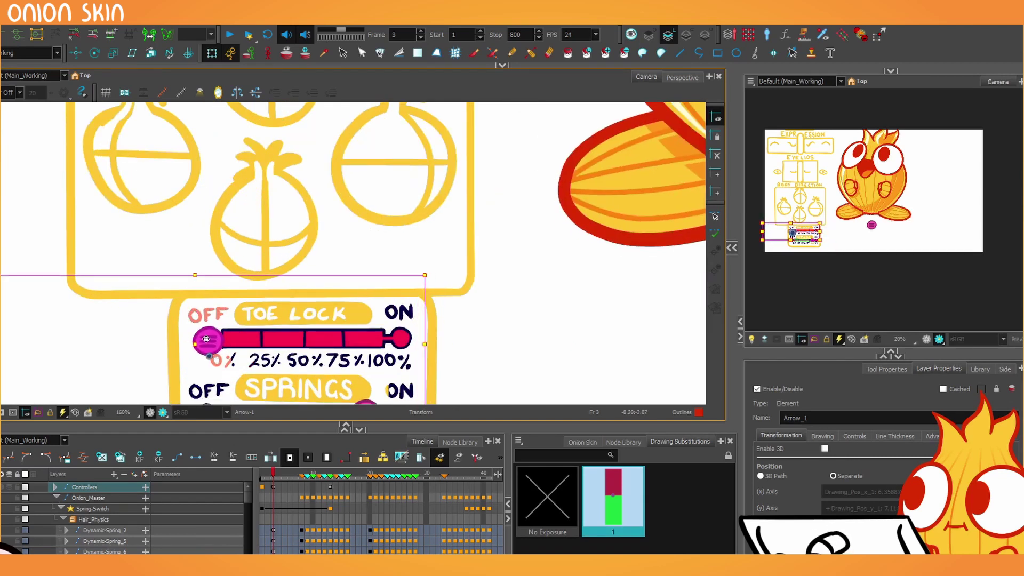
scroll(256, 363, up, 1)
scroll(256, 363, up, 1)
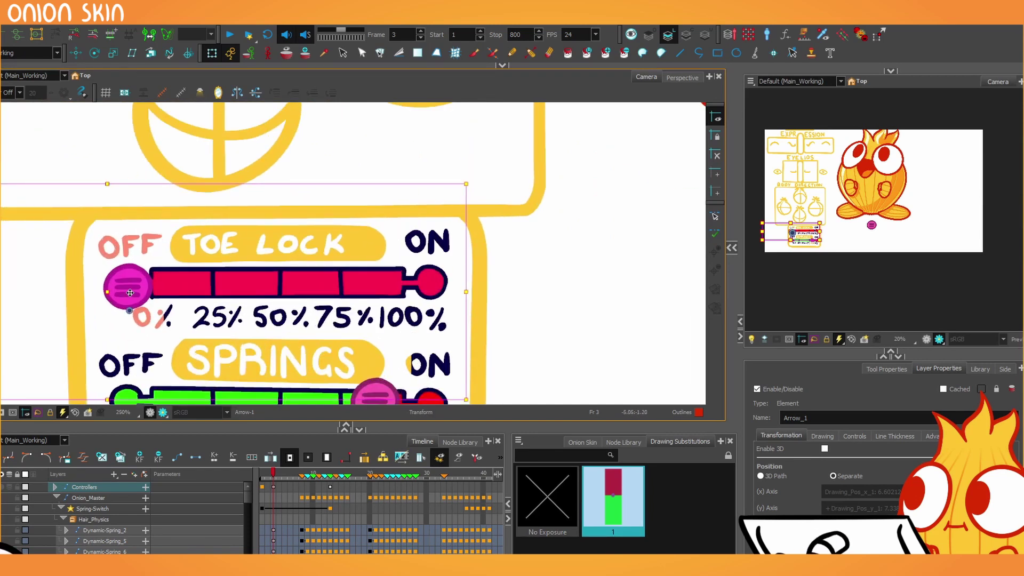
drag(130, 292, 251, 279)
drag(133, 288, 432, 282)
scroll(393, 263, down, 4)
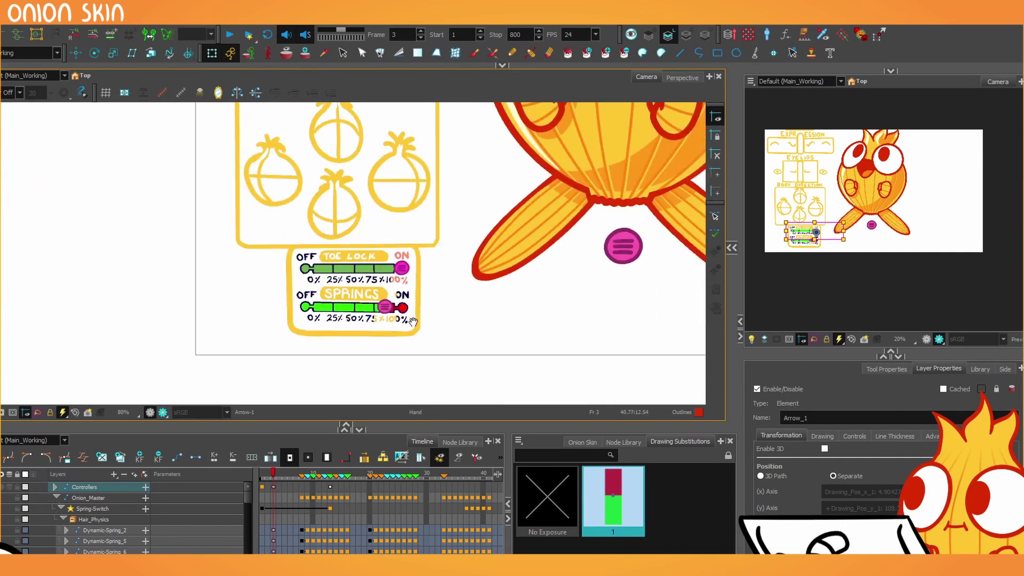
- Select the Springs slider handle and examine it together with the other face and body control boxes
drag(440, 324, 276, 370)
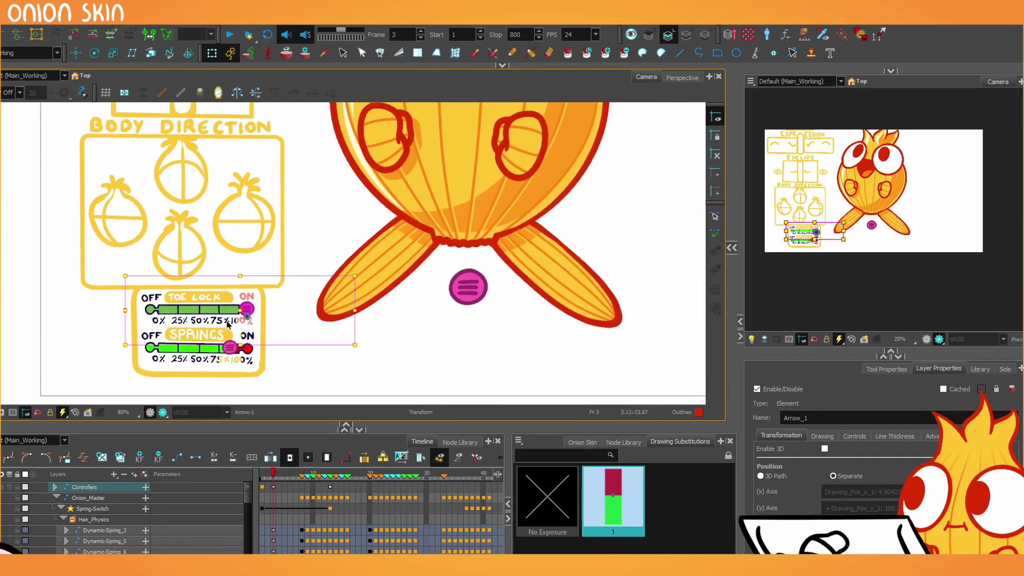
click(233, 351)
scroll(232, 351, up, 3)
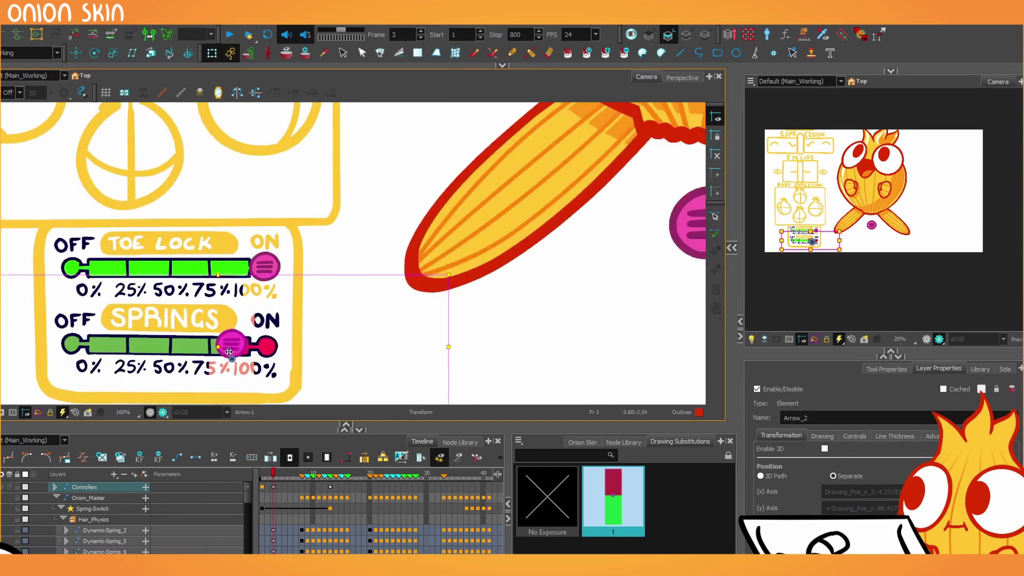
scroll(237, 344, down, 3)
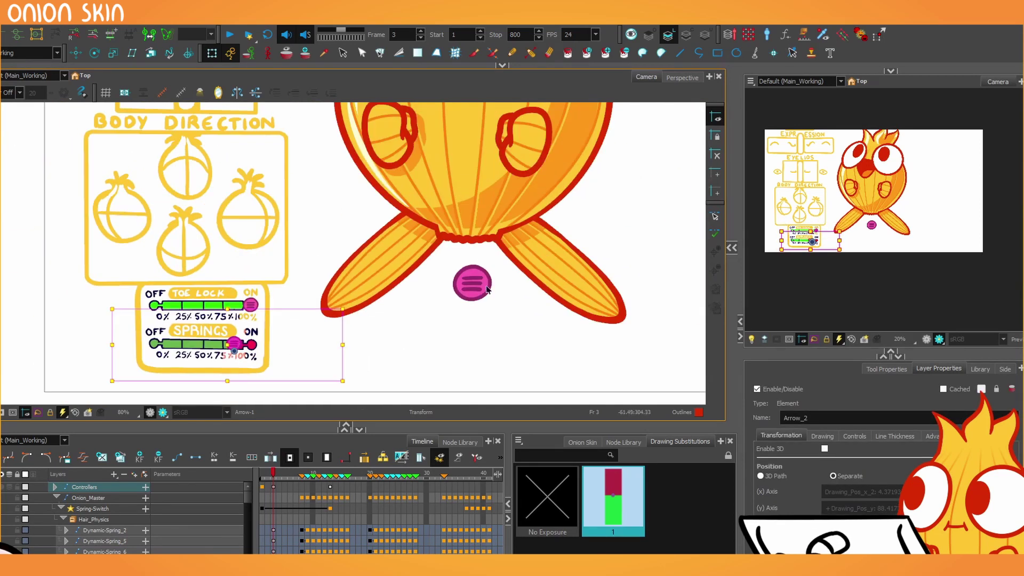
scroll(430, 328, down, 2)
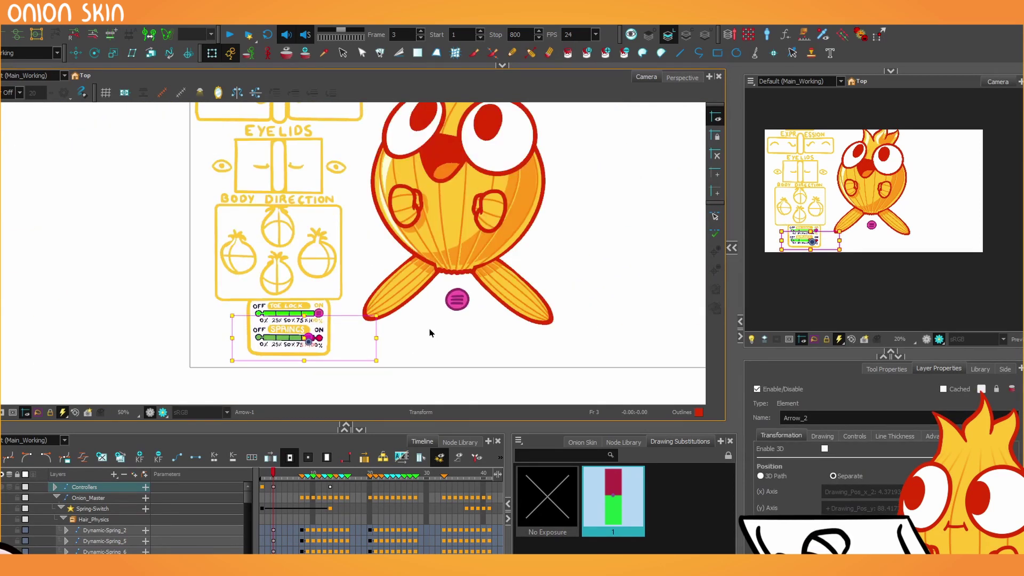
drag(330, 196, 278, 286)
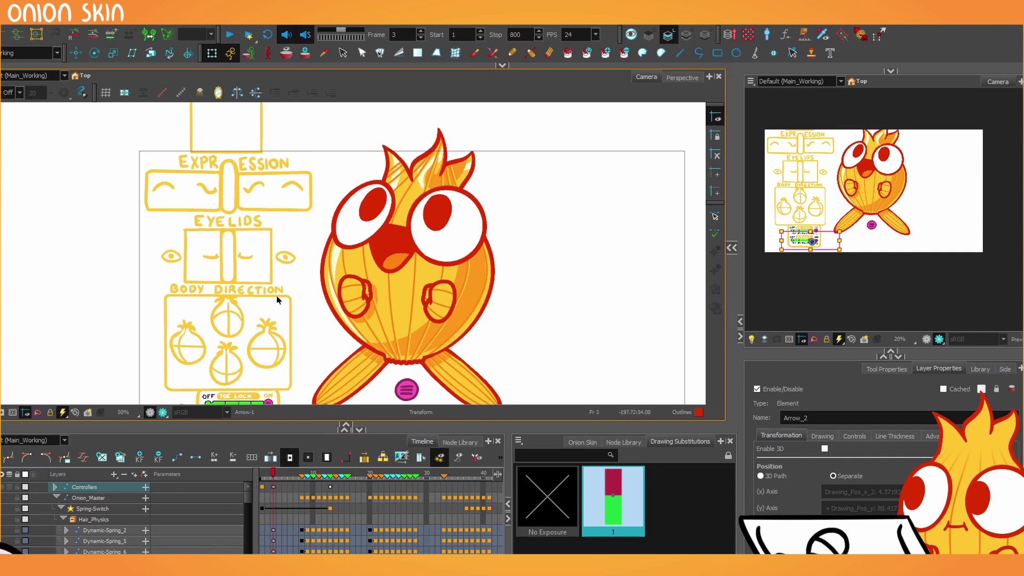
scroll(278, 300, down, 1)
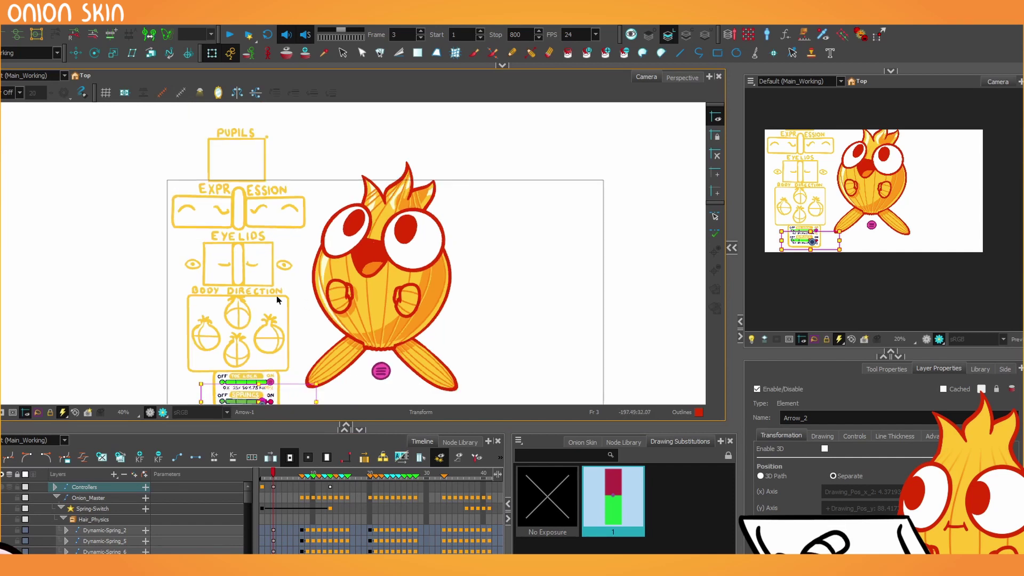
- Select the whole controller node group above the TO SORT backdrop and show its master controllers in the Camera view
drag(734, 185, 367, 224)
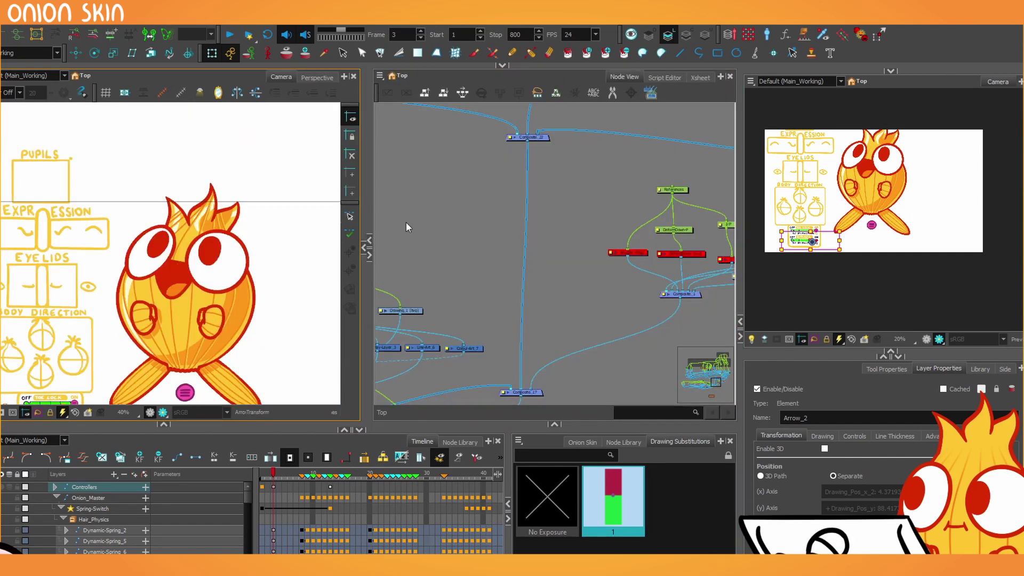
scroll(491, 217, down, 3)
scroll(484, 241, down, 1)
drag(485, 241, 660, 227)
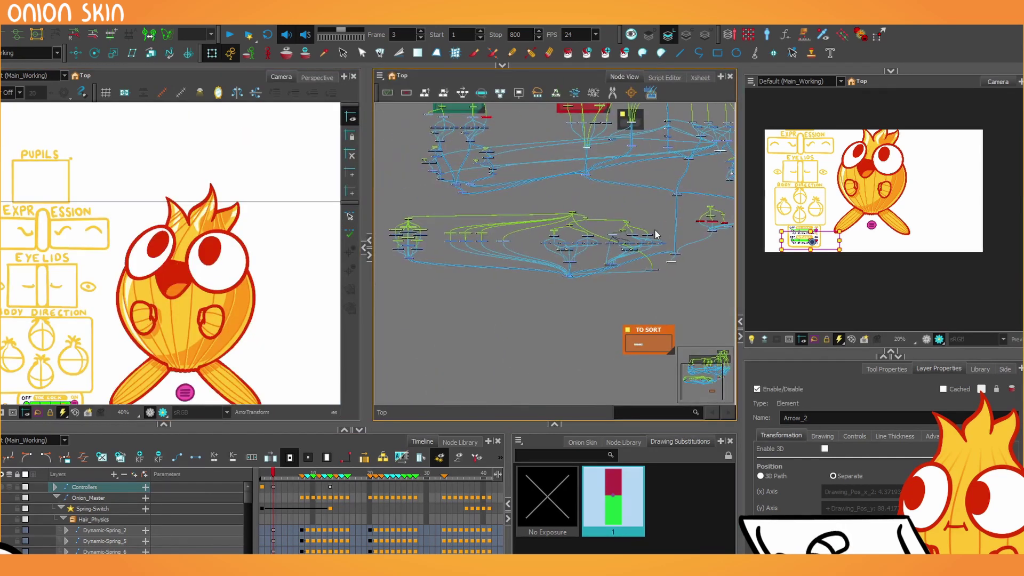
drag(384, 208, 662, 292)
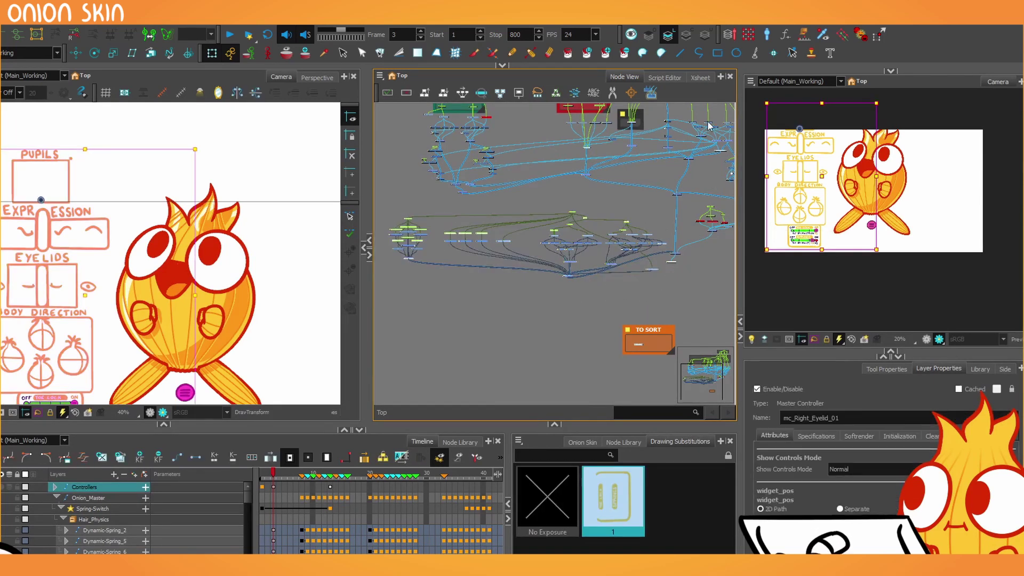
click(823, 35)
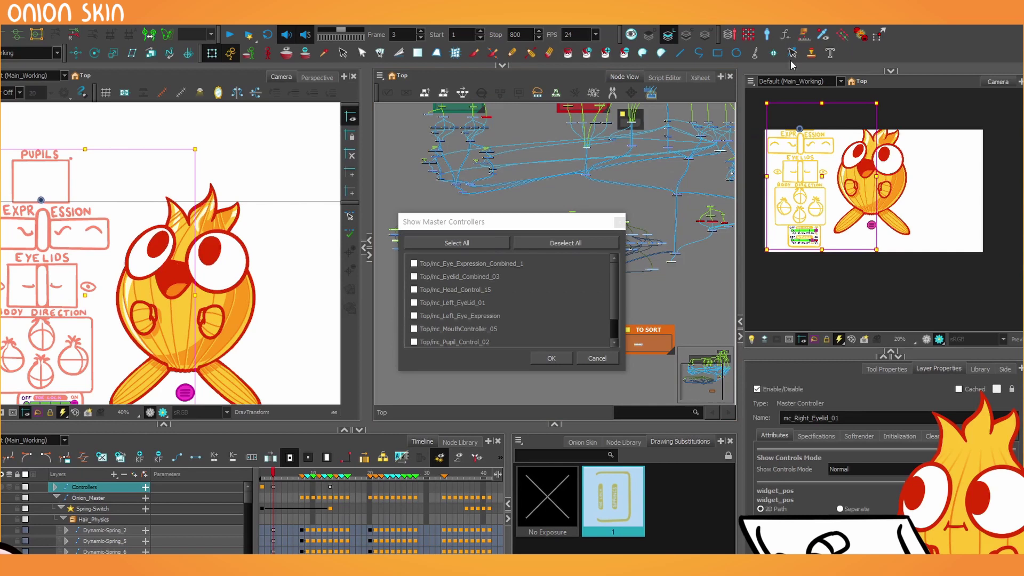
click(551, 358)
click(507, 354)
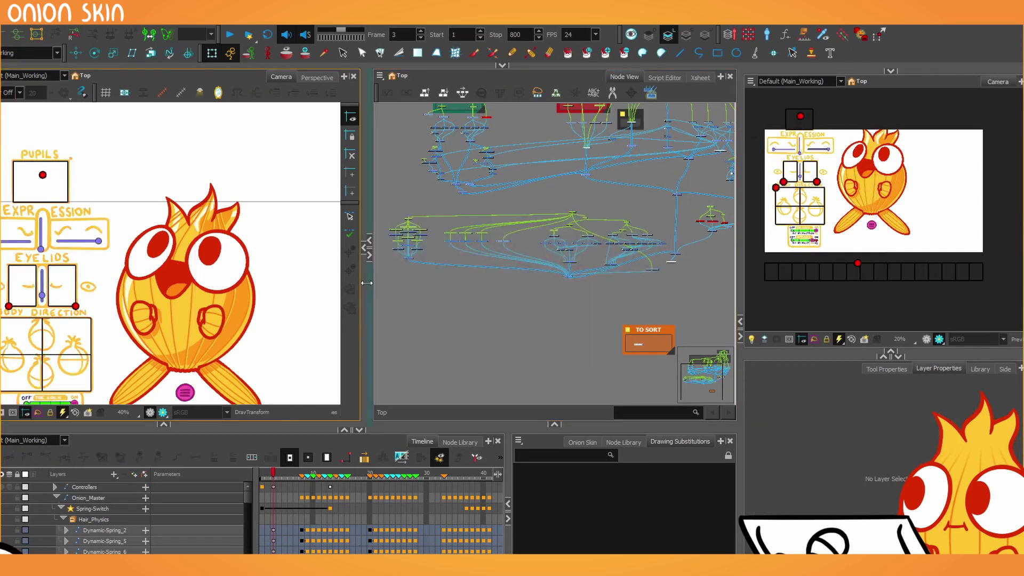
- Lower the BodyFlex_Controller until the feet lie flat, and try out the Body Direction control point
drag(222, 318, 248, 251)
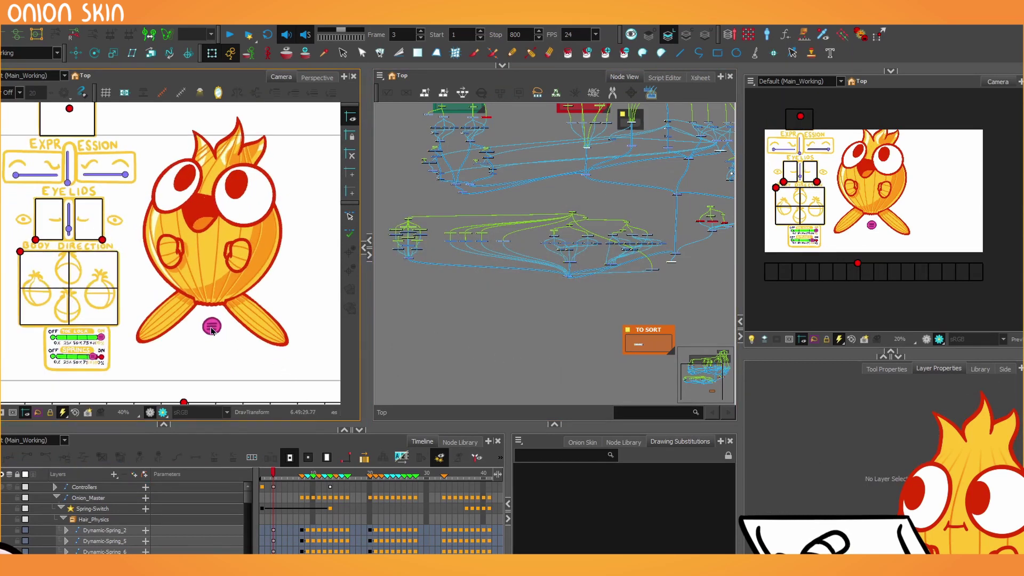
drag(212, 331, 212, 372)
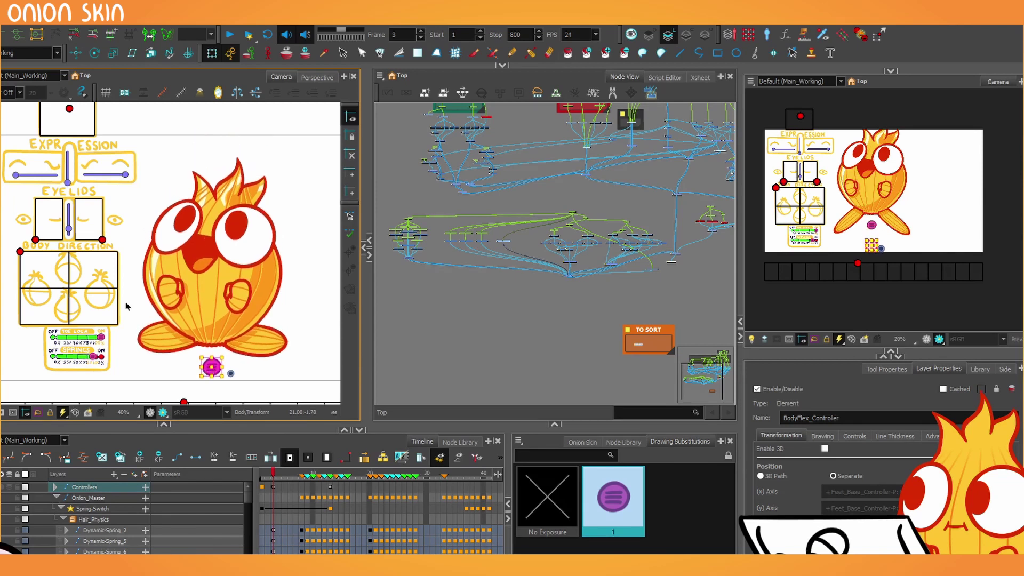
drag(20, 251, 76, 309)
- Test the right eyelid control and the right and combined eye expression sliders
scroll(73, 246, up, 2)
drag(119, 236, 119, 172)
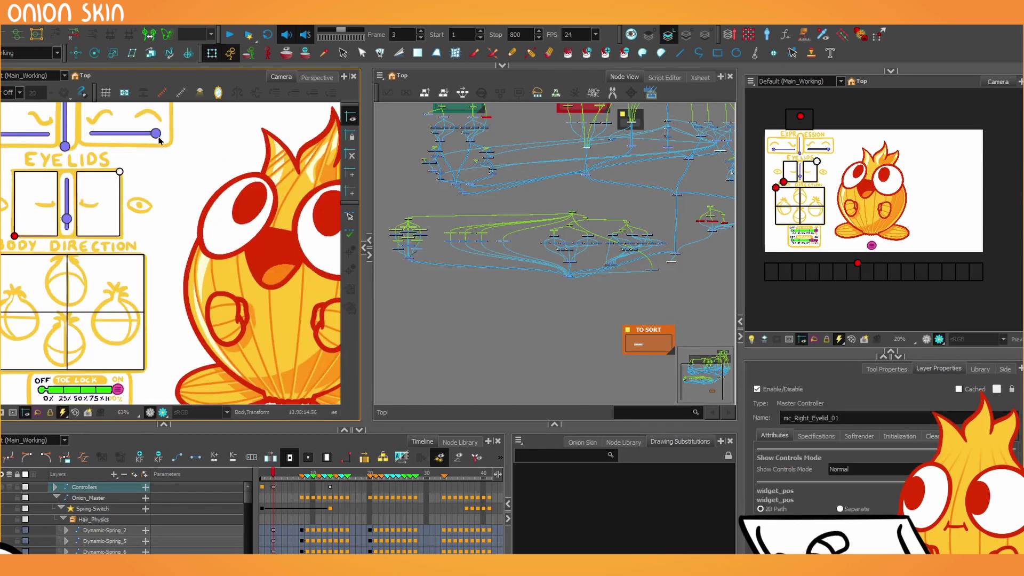
click(62, 198)
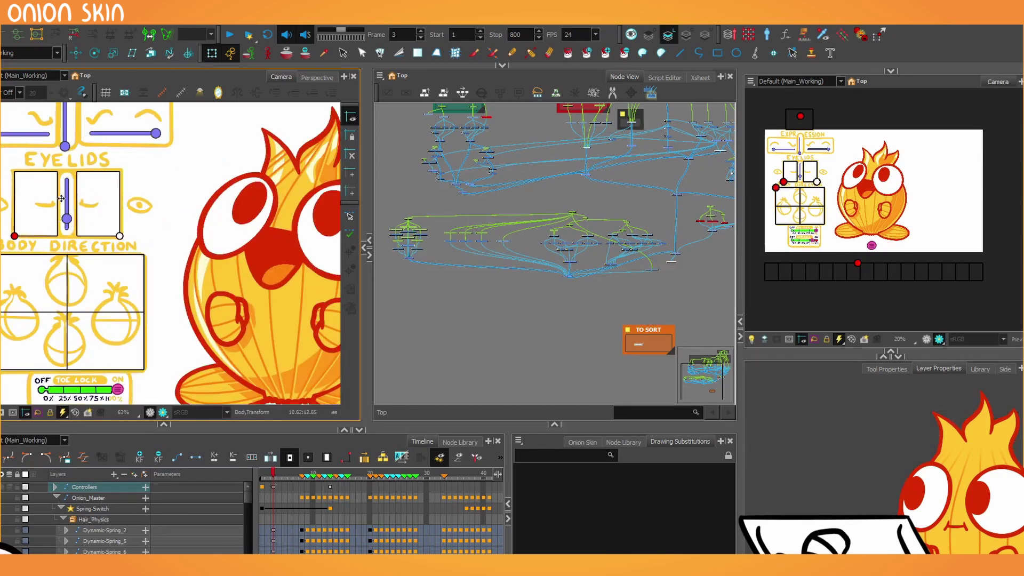
scroll(68, 193, down, 1)
click(145, 223)
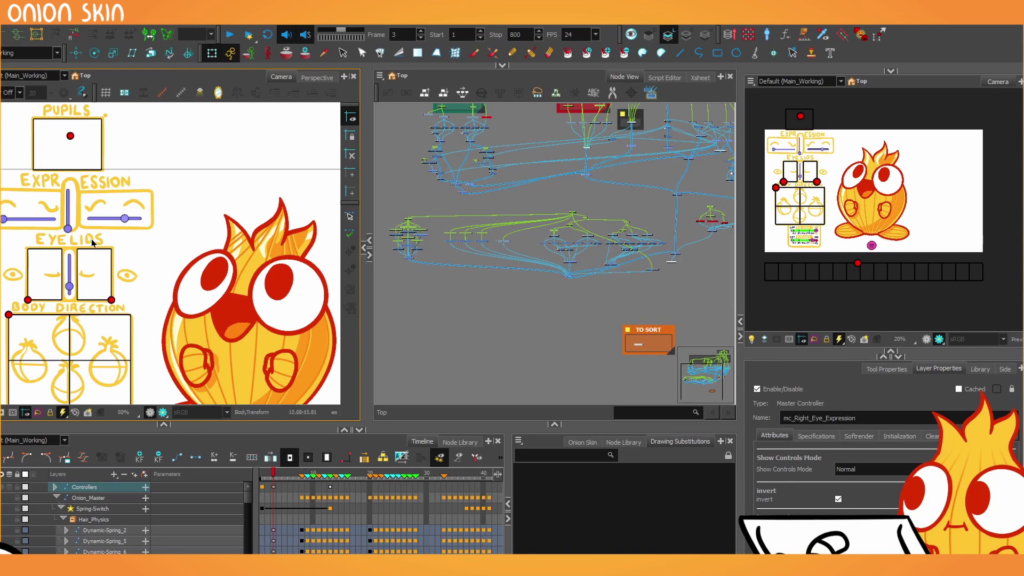
click(67, 229)
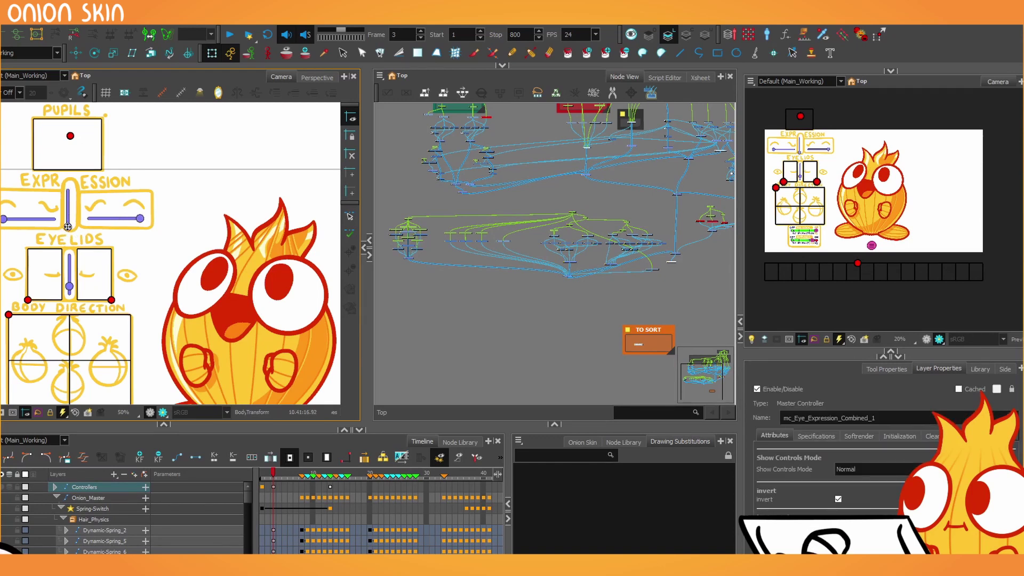
- Move the Pupils control to the right edge of its box, then try the Body Direction control and undo that move
drag(69, 135, 142, 158)
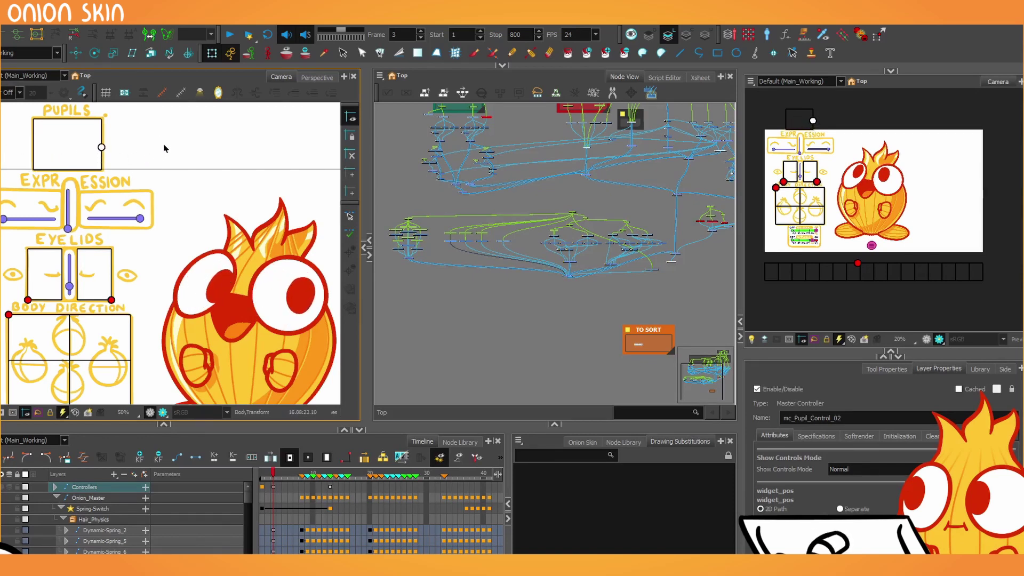
drag(9, 315, 17, 350)
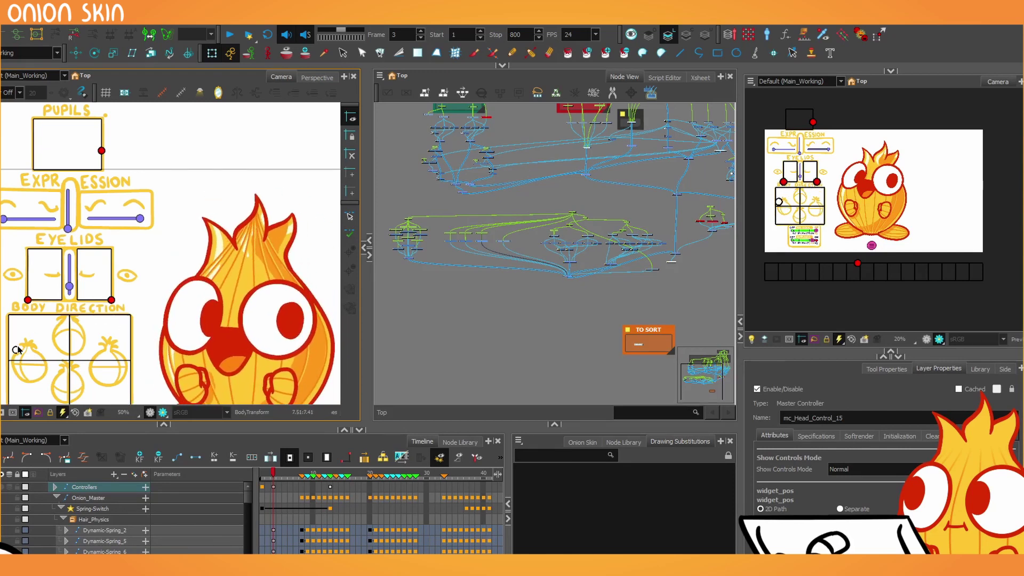
key(ctrl+z)
- Widen the Camera view and run the mouth controller from the first cell's upper corner through the lower edge of the mouth grid
drag(141, 261, 112, 203)
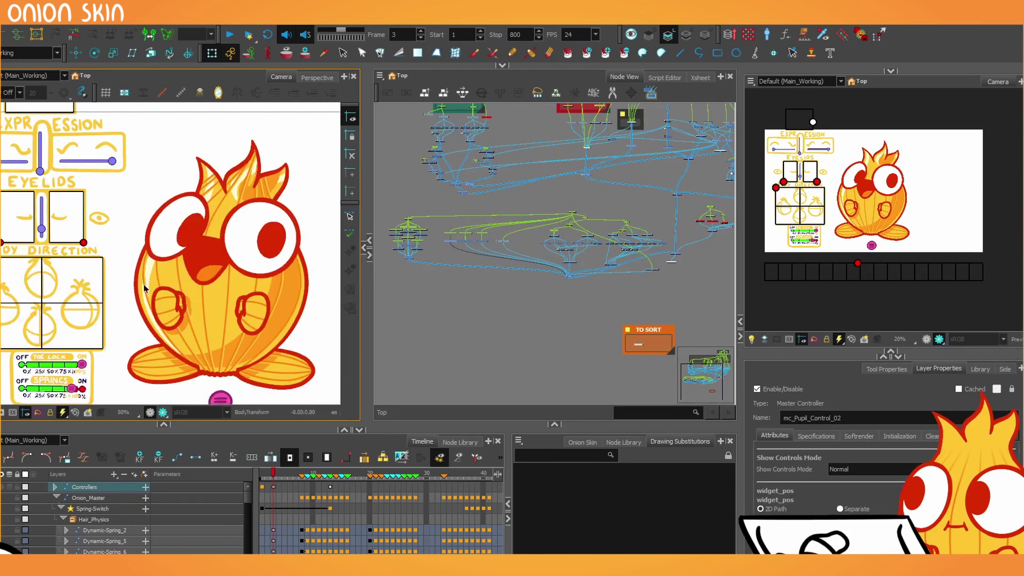
drag(134, 270, 123, 233)
scroll(122, 233, down, 3)
scroll(186, 312, up, 2)
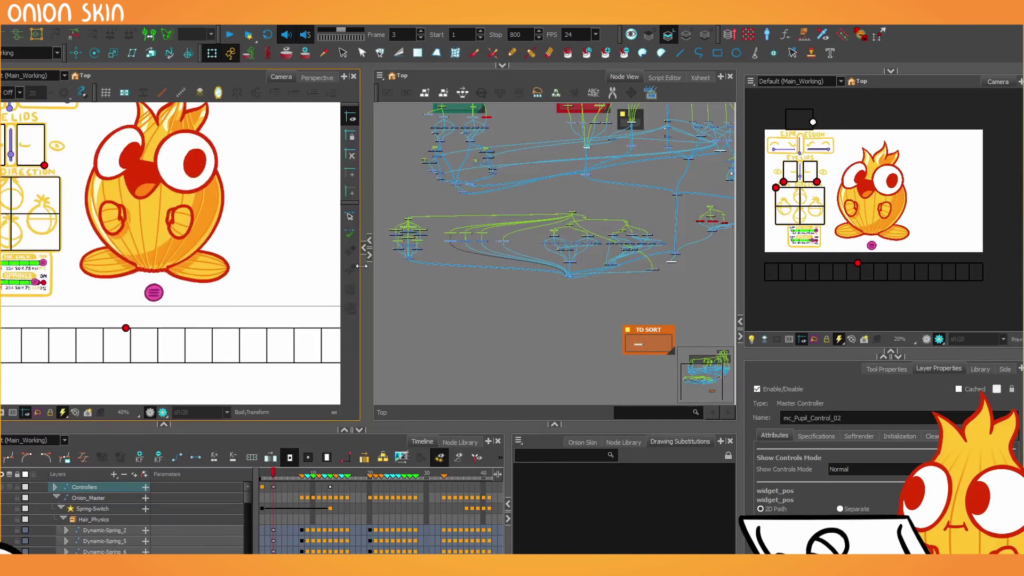
drag(370, 264, 549, 264)
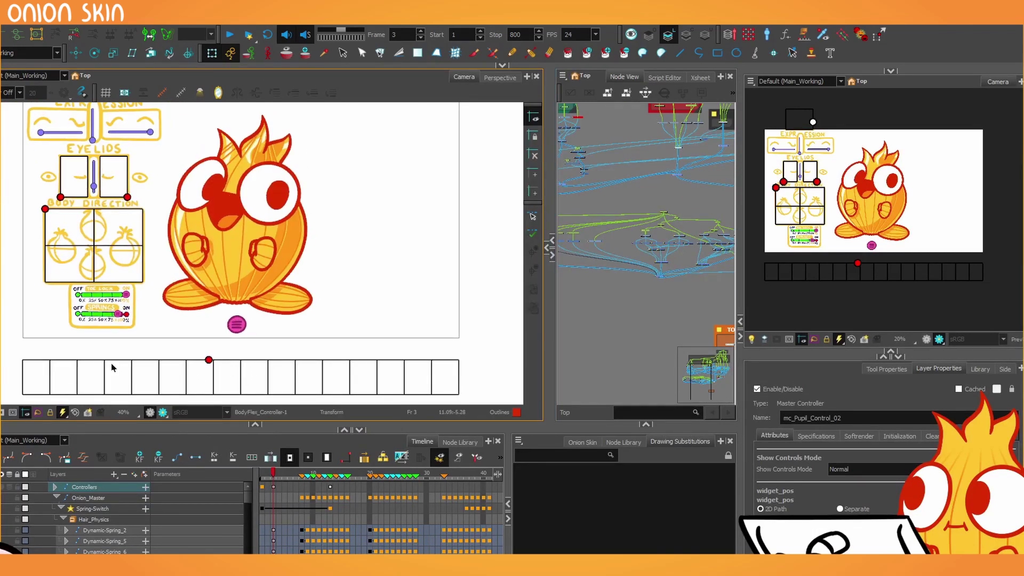
drag(208, 360, 24, 348)
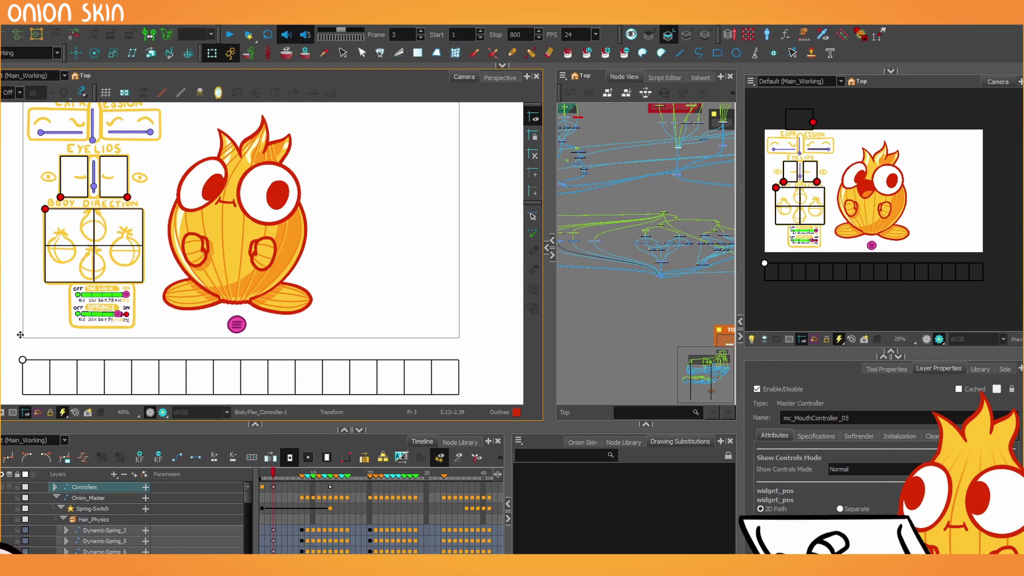
drag(21, 335, 324, 415)
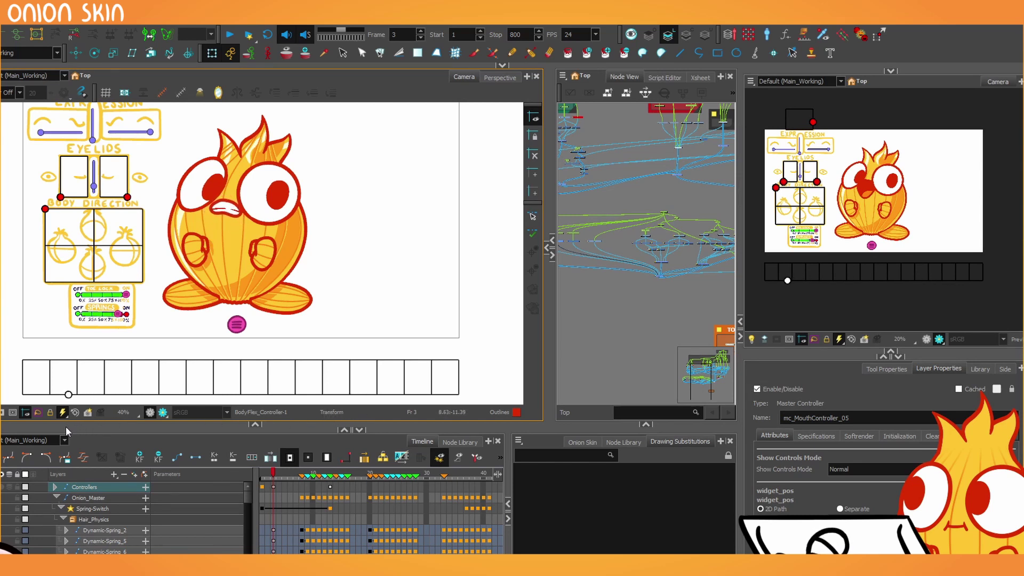
drag(66, 427, 39, 412)
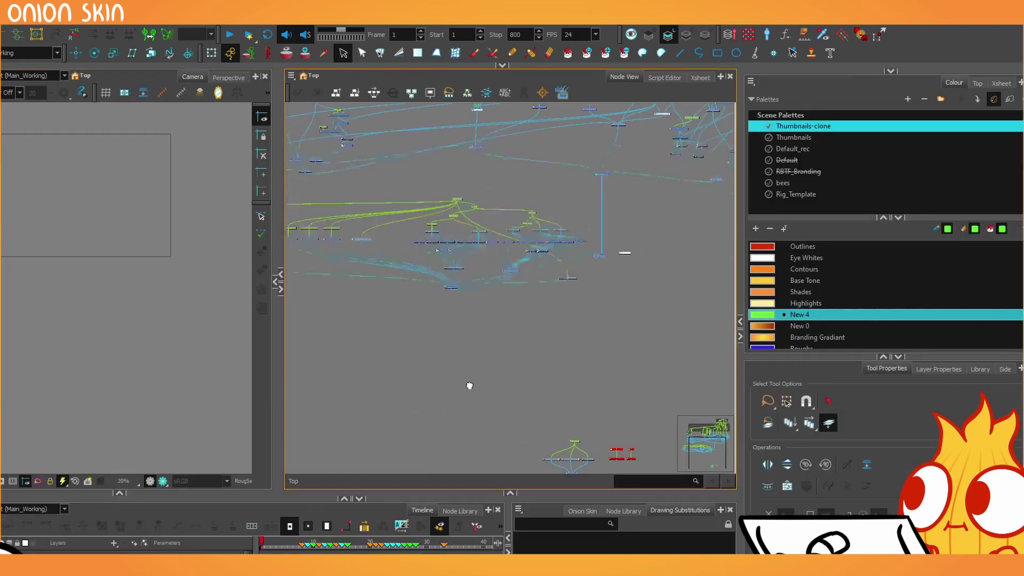
- Place the Main_Working display node directly below the controllers' composite and connect the composite to it
mouse_move(468, 384)
mouse_down()
mouse_move(457, 313)
mouse_move(639, 229)
mouse_move(595, 321)
mouse_move(445, 339)
mouse_move(537, 375)
mouse_move(455, 391)
mouse_up()
scroll(594, 321, down, 2)
scroll(537, 375, up, 6)
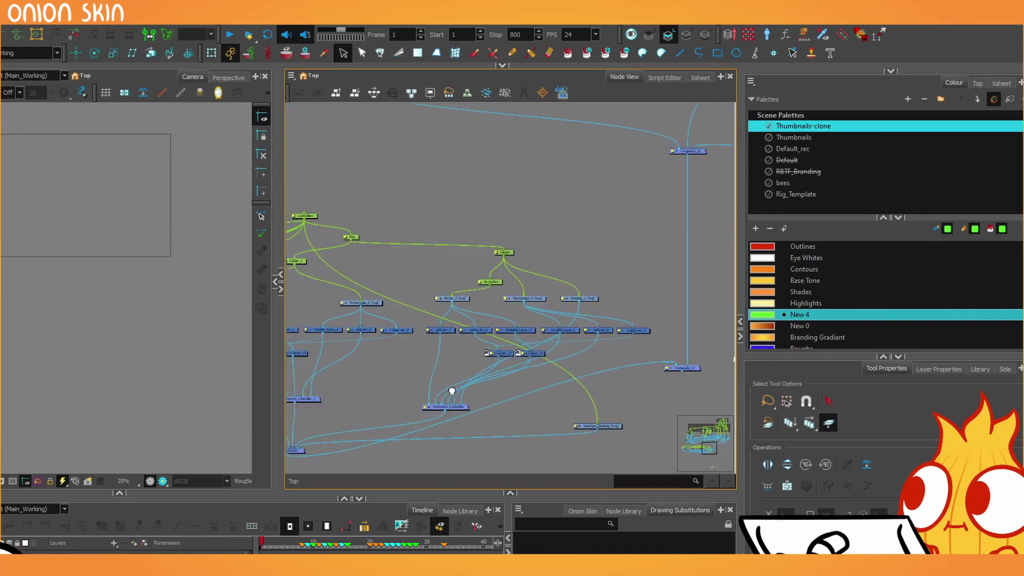
key(1)
key(1)
key(2)
drag(370, 331, 505, 309)
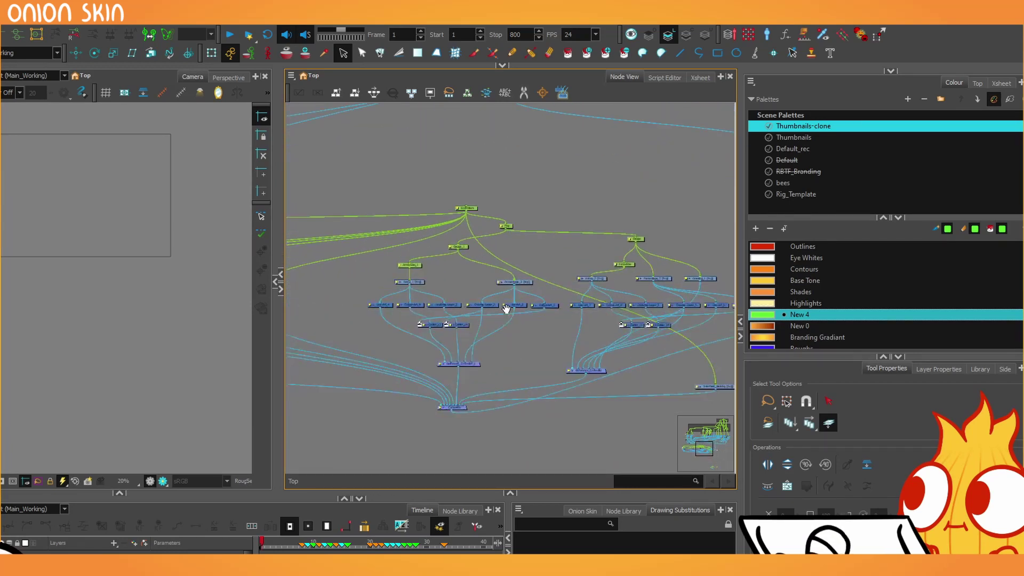
key(2)
key(2)
drag(349, 232, 489, 373)
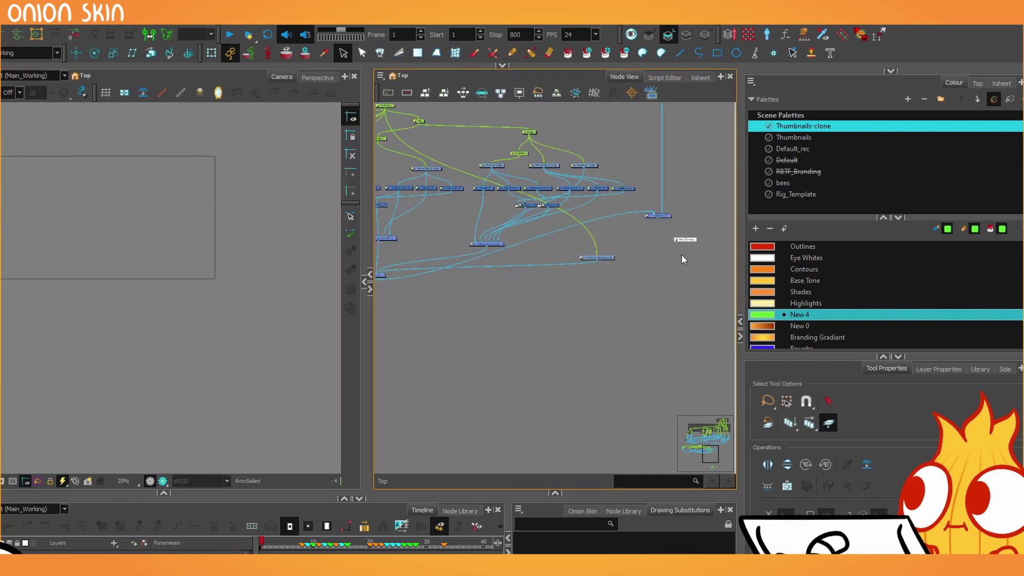
drag(682, 243, 509, 293)
scroll(507, 291, up, 3)
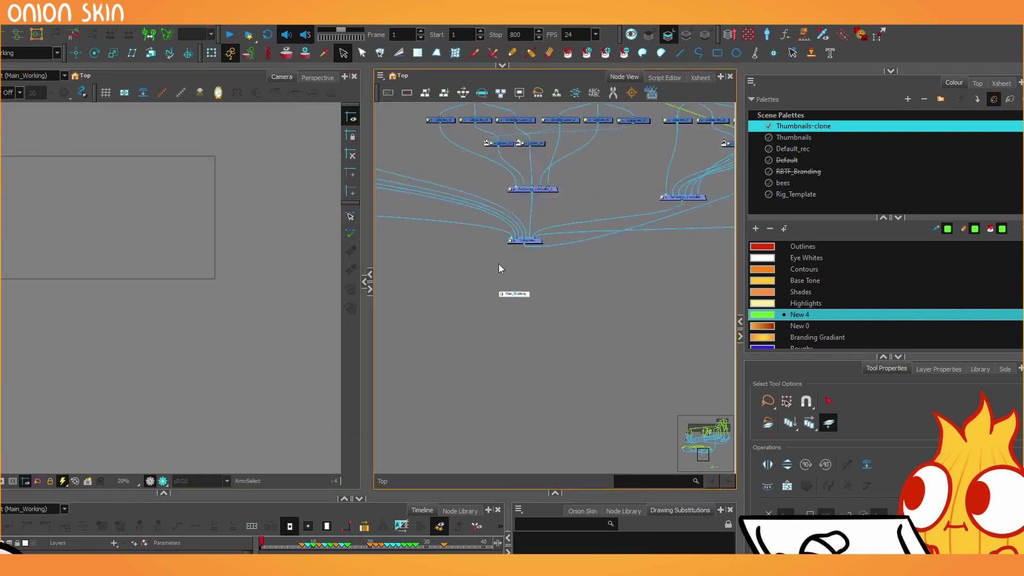
drag(520, 236, 507, 291)
scroll(46, 307, up, 1)
- Try the Toe Lock slider at 25%, then return it to 100%
drag(46, 306, 225, 339)
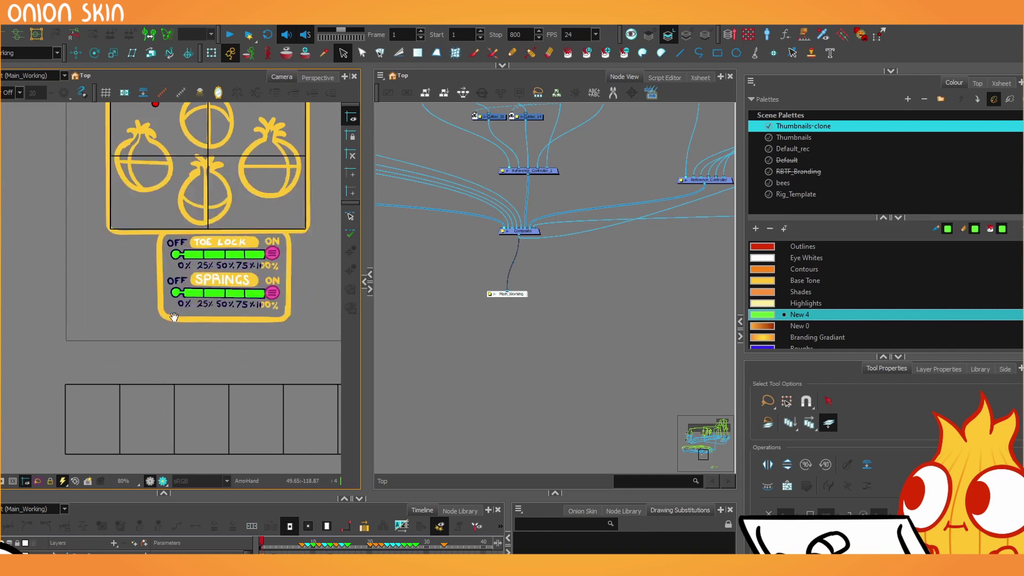
scroll(175, 317, up, 2)
drag(174, 317, 73, 392)
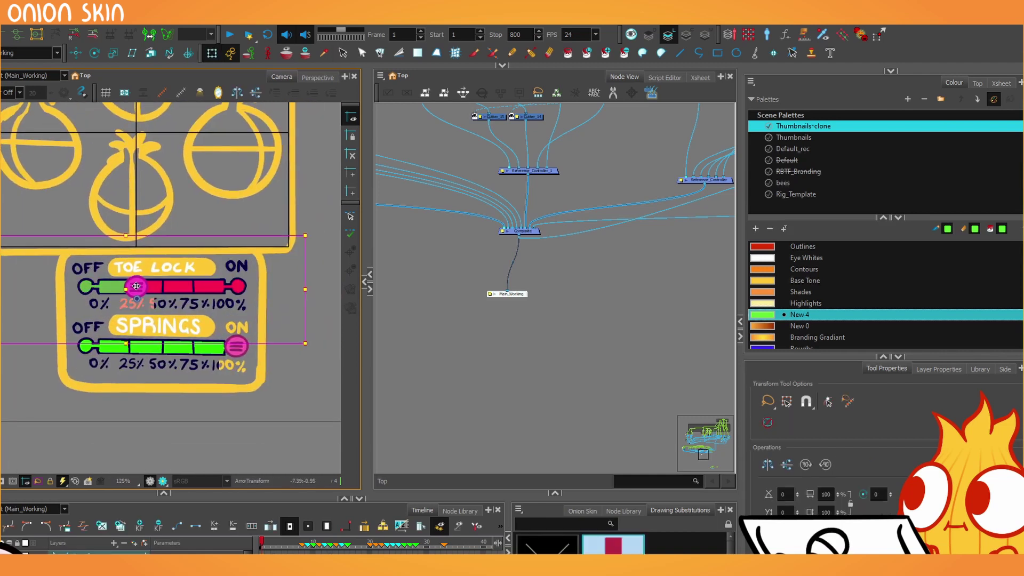
drag(137, 287, 237, 280)
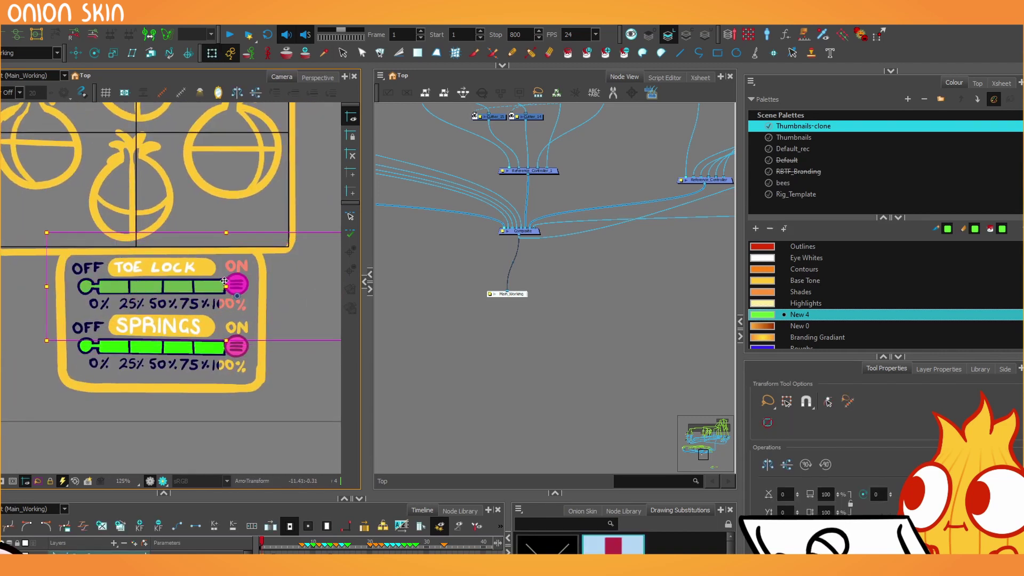
- Delete the lowest composite node beneath the two composites that collect the left and right hand networks
click(471, 393)
key(1)
key(1)
scroll(497, 265, down, 2)
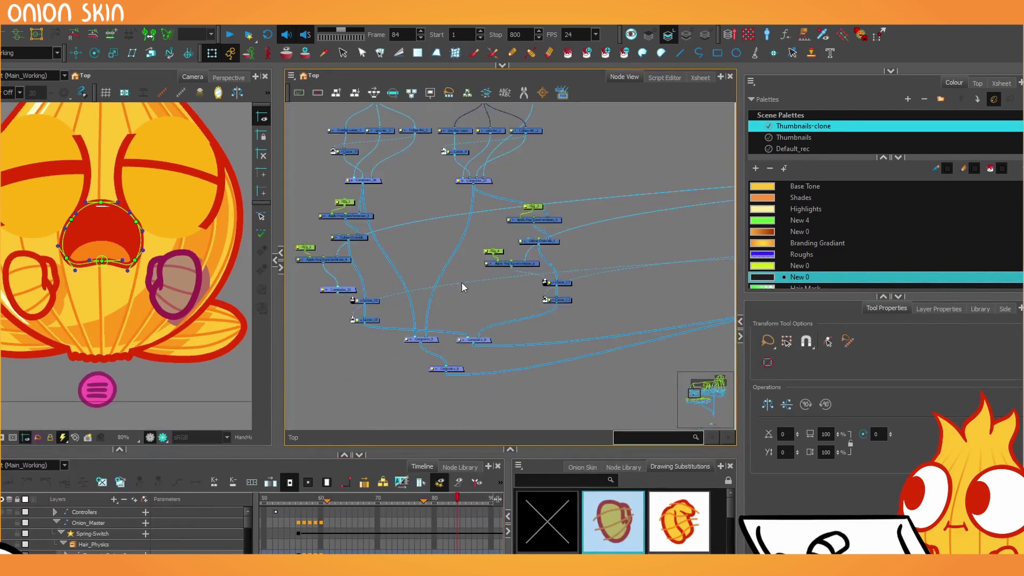
drag(462, 283, 533, 319)
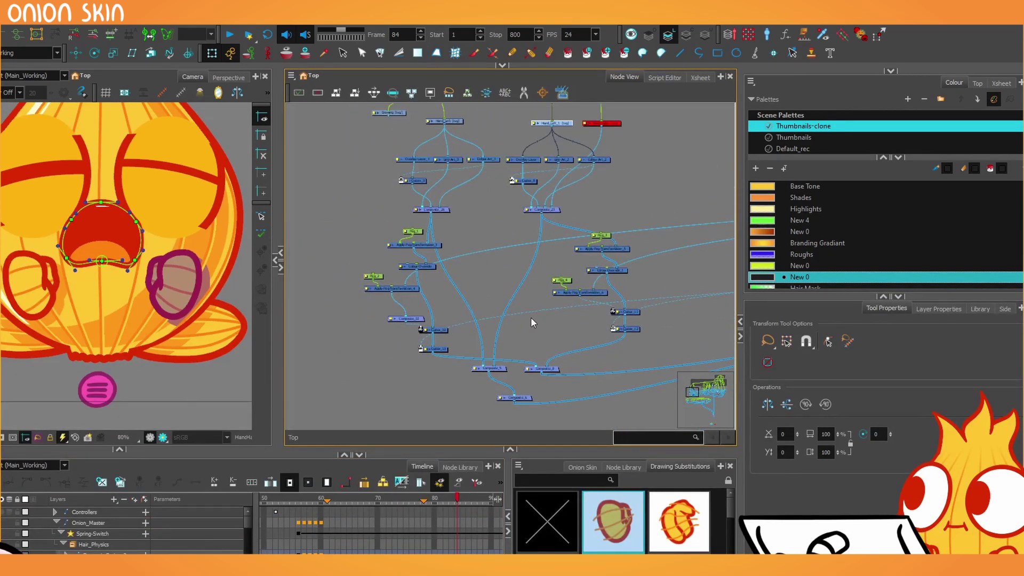
scroll(531, 319, up, 1)
scroll(532, 319, up, 1)
scroll(531, 319, down, 2)
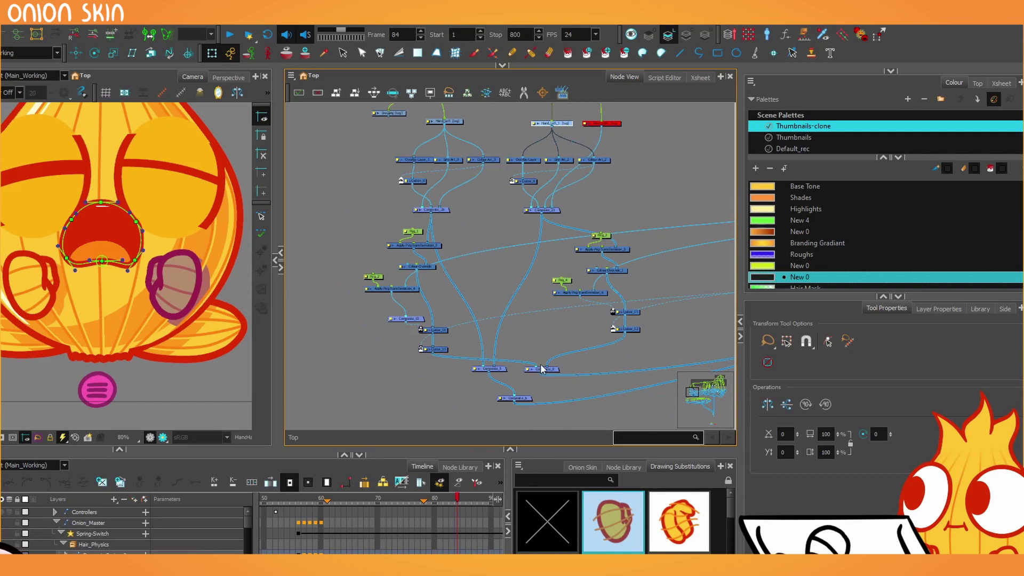
click(527, 400)
drag(527, 399, 449, 348)
key(Delete)
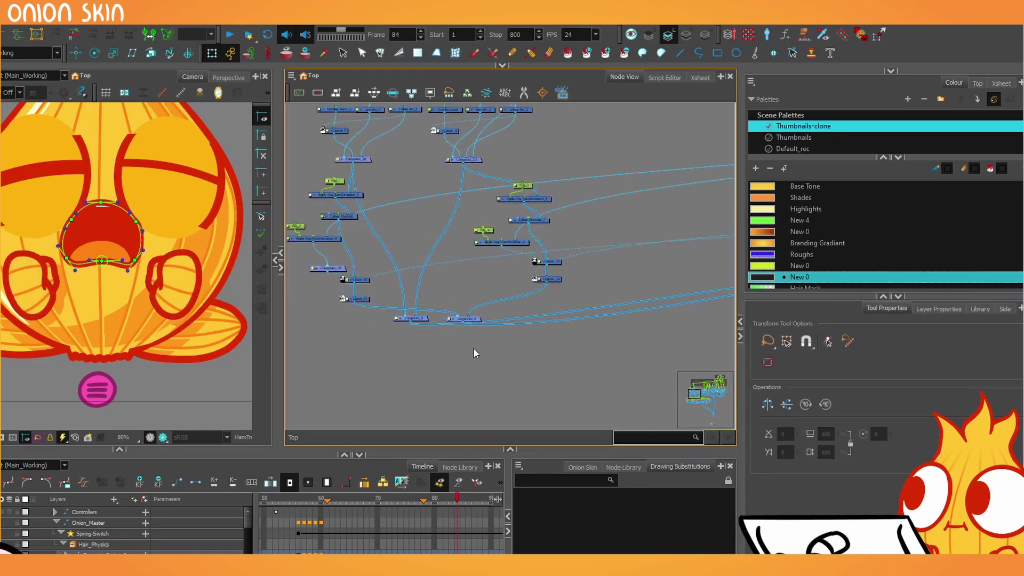
- Select the loose Drawing node attached to Left_Hand_P to inspect its drawings
drag(565, 329, 341, 347)
scroll(356, 293, down, 3)
drag(398, 299, 614, 367)
scroll(559, 334, up, 3)
scroll(559, 334, up, 4)
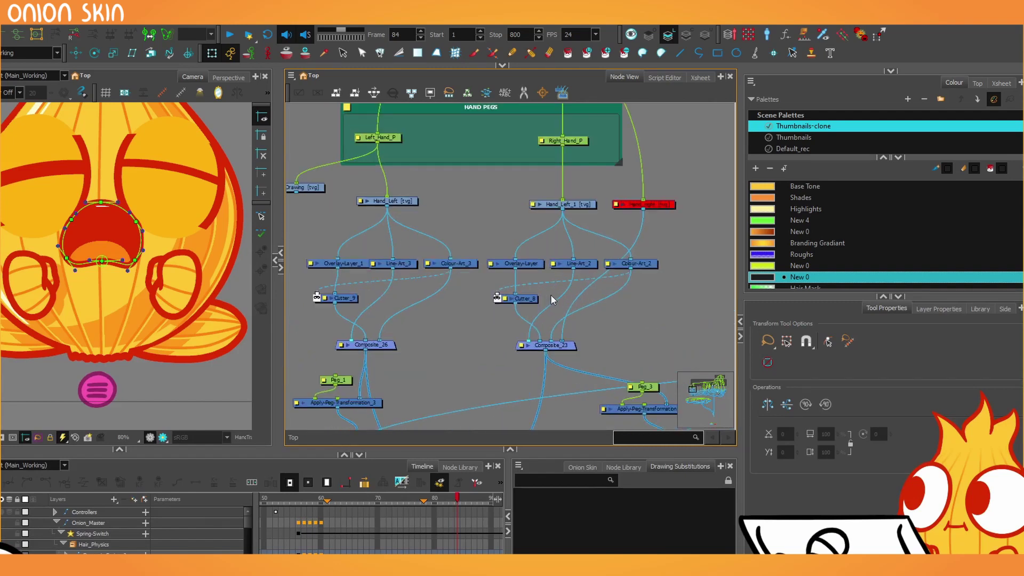
click(402, 222)
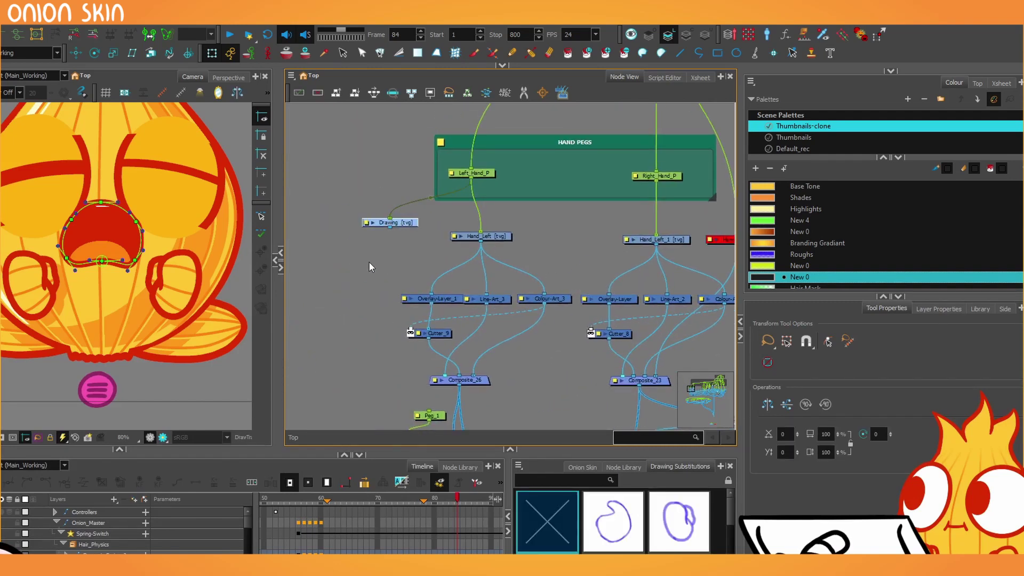
- Examine the peg, colour-override and cutter nodes below the hand composites, along with the left-side hand in the Camera view
drag(475, 304, 424, 165)
drag(373, 314, 438, 229)
mouse_move(352, 171)
mouse_down()
mouse_move(493, 333)
mouse_move(416, 300)
mouse_move(368, 300)
mouse_up()
scroll(532, 307, down, 2)
drag(560, 193, 603, 306)
click(577, 315)
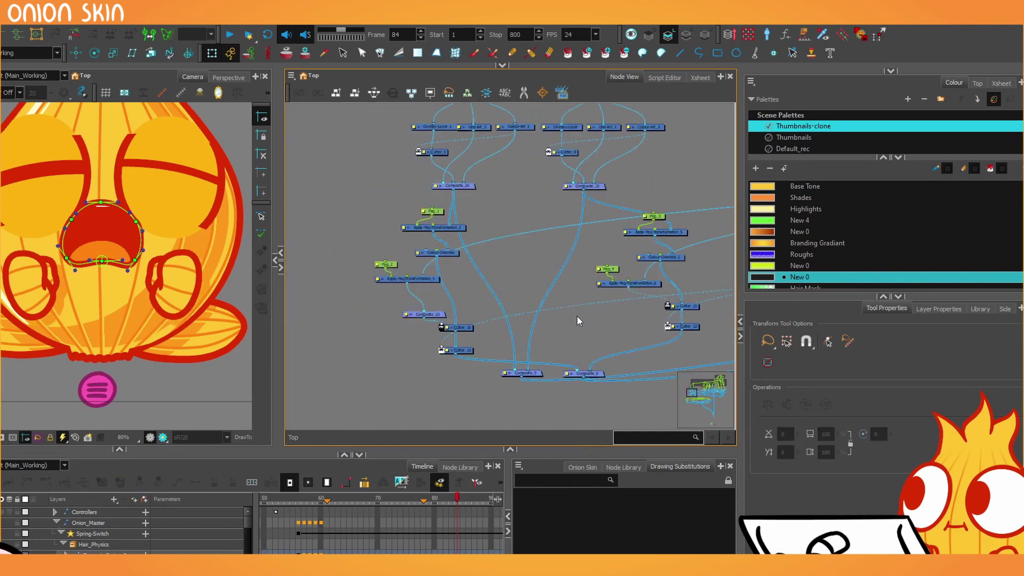
drag(402, 295, 495, 334)
scroll(494, 300, up, 2)
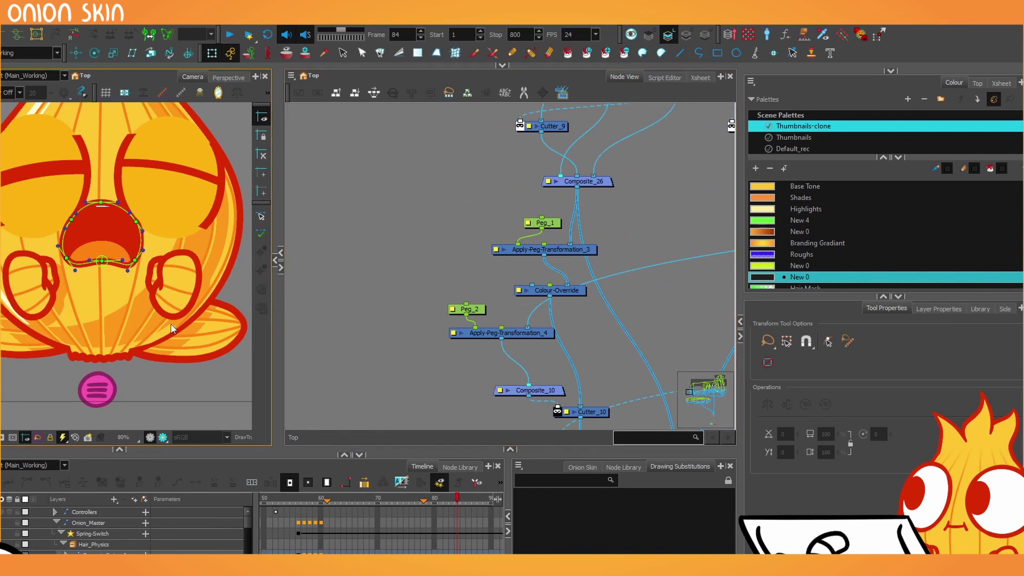
click(40, 313)
mouse_move(39, 313)
mouse_down()
mouse_move(54, 290)
mouse_move(41, 269)
mouse_move(74, 297)
mouse_up()
scroll(39, 299, up, 2)
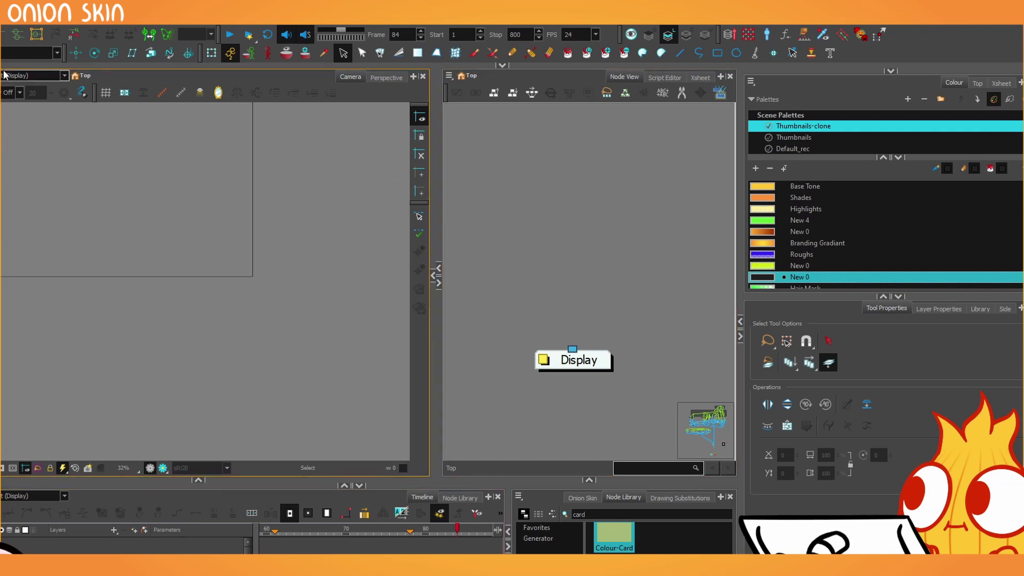
- Switch the scene's active display to Main_Working and delete the separate Display node
click(2, 53)
click(27, 86)
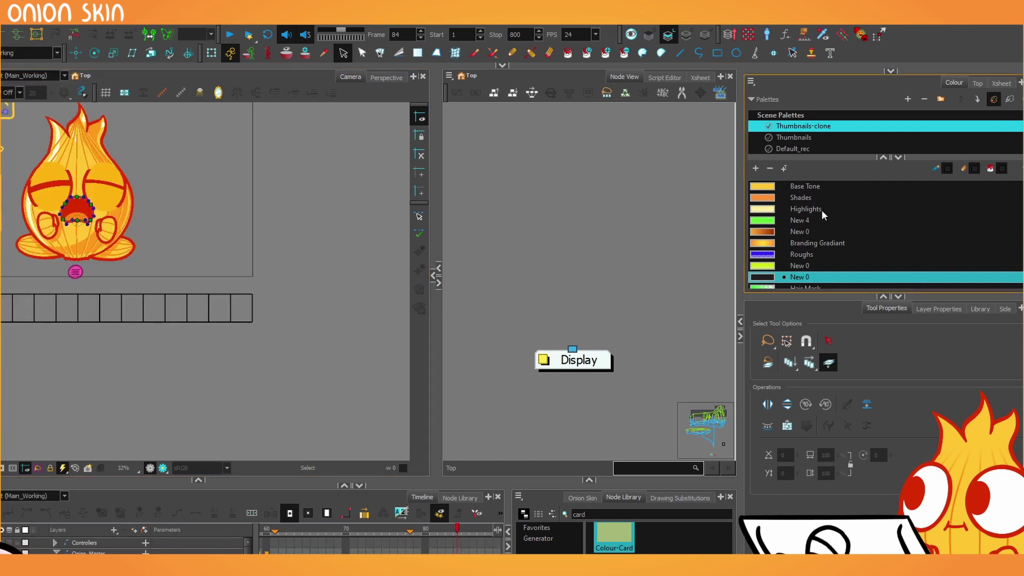
click(545, 361)
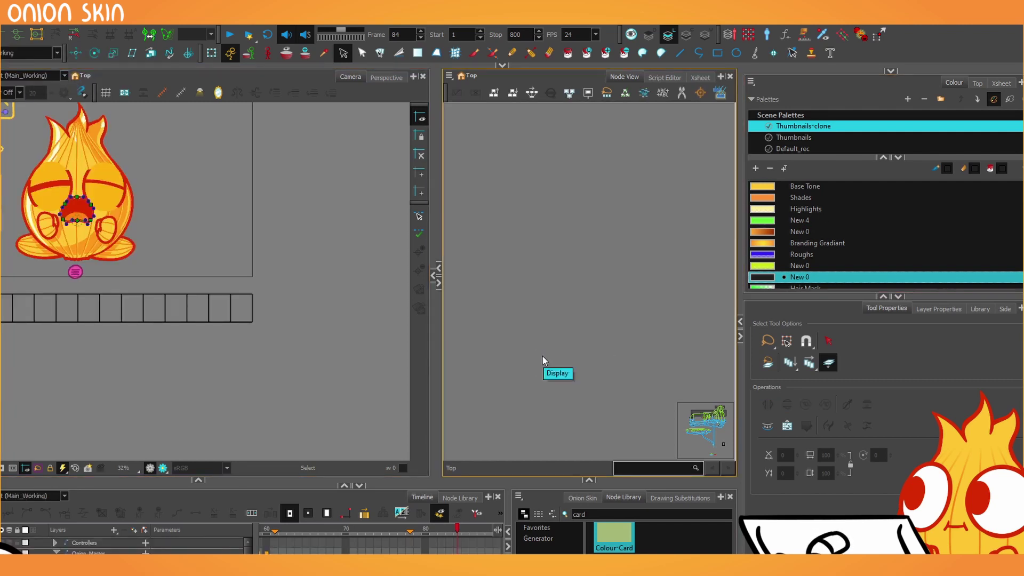
key(Delete)
- Narrow the Camera view and review the whole node network from the MASTER group down to the final display node
scroll(539, 212, down, 10)
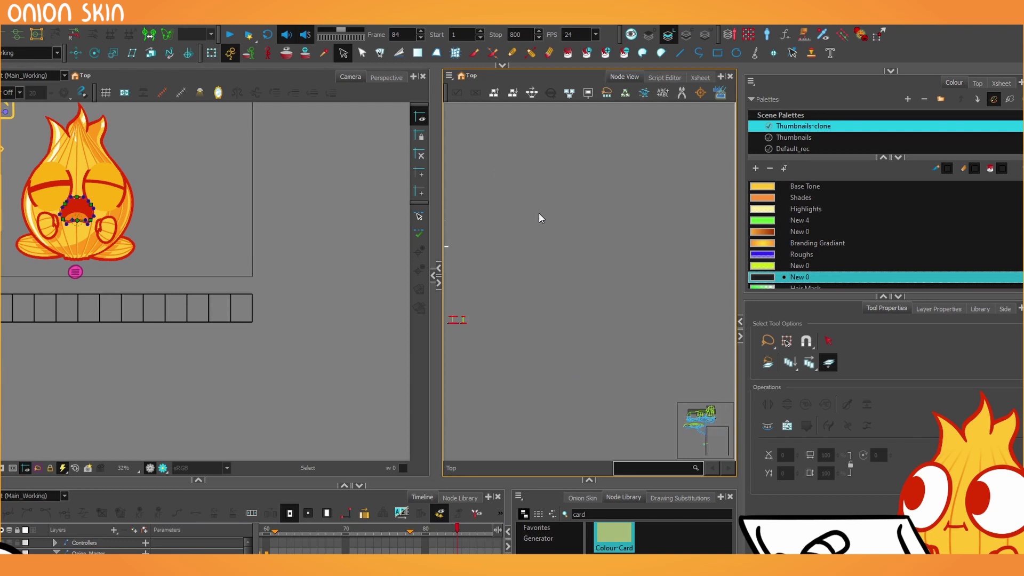
drag(533, 233, 657, 390)
scroll(659, 390, down, 1)
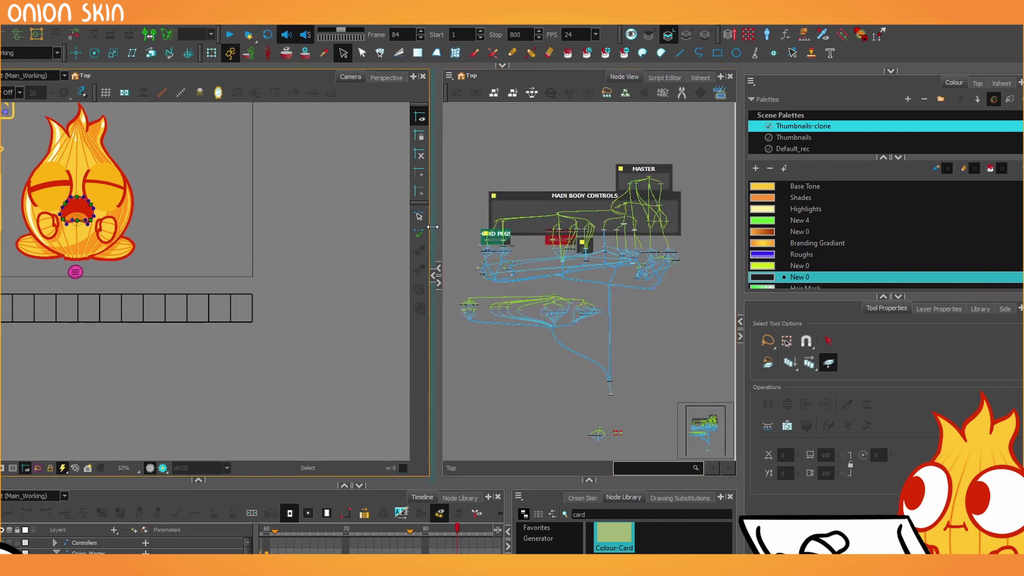
drag(440, 227, 305, 241)
drag(149, 281, 335, 380)
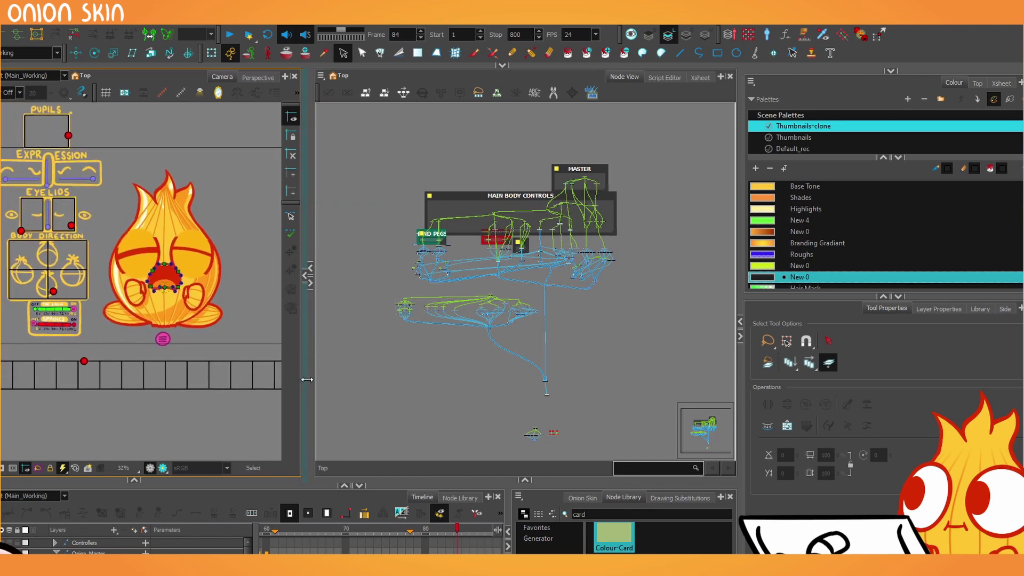
scroll(152, 351, up, 1)
scroll(610, 430, up, 1)
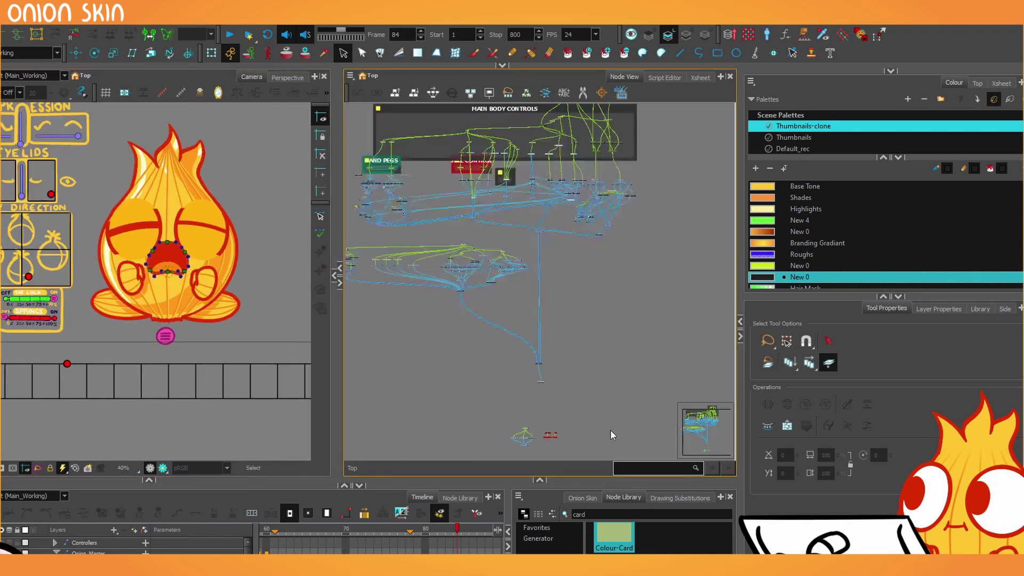
drag(568, 364, 621, 444)
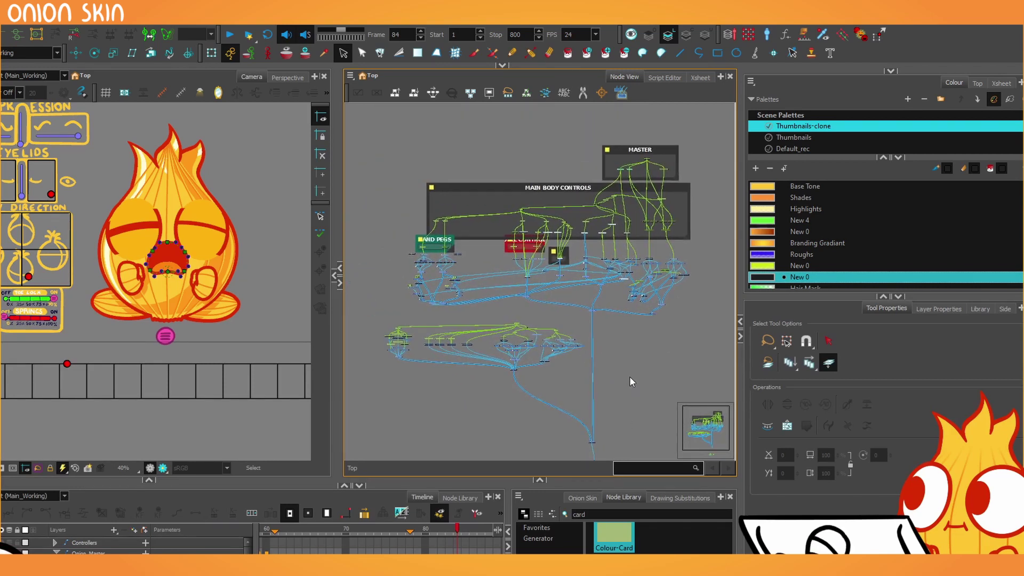
scroll(629, 376, up, 1)
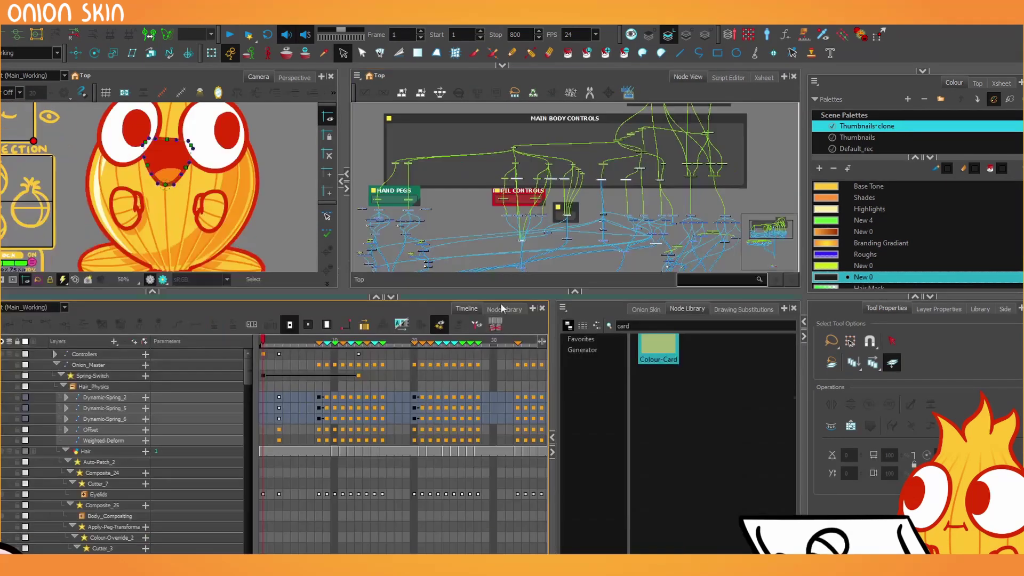
- In a widened timeline, step through the animation frame by frame to frame 62, then return to frame 3
drag(552, 377, 799, 374)
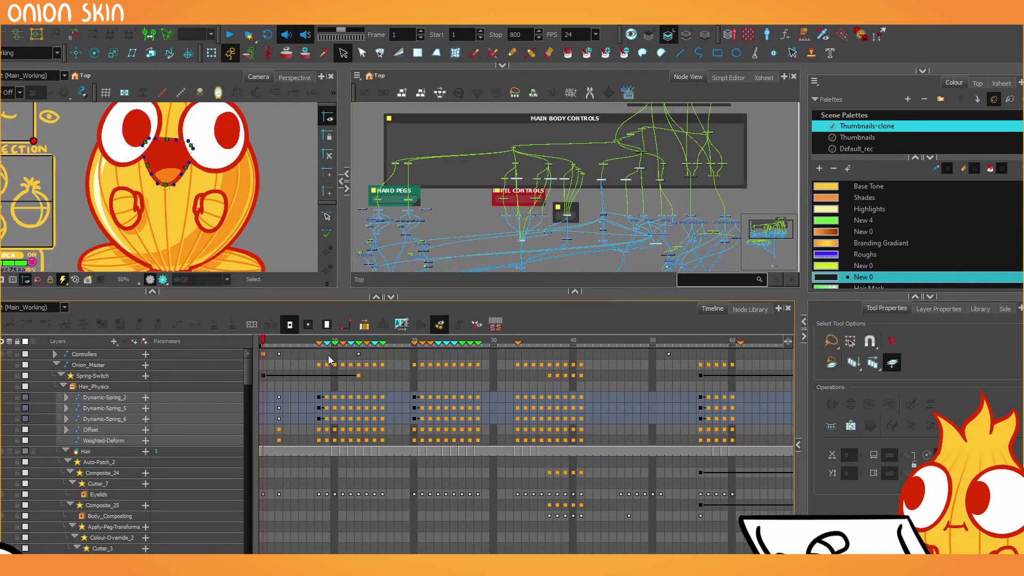
key(period)
key(period)
key(period)
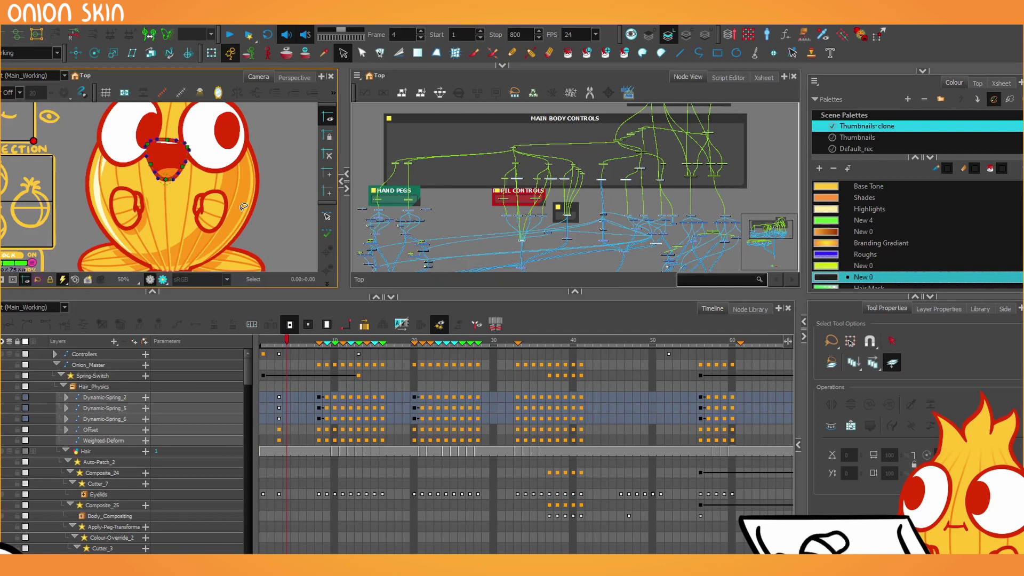
scroll(243, 206, down, 2)
key(period)
key(period)
key(period)
key(period)
key(period)
key(period)
key(period)
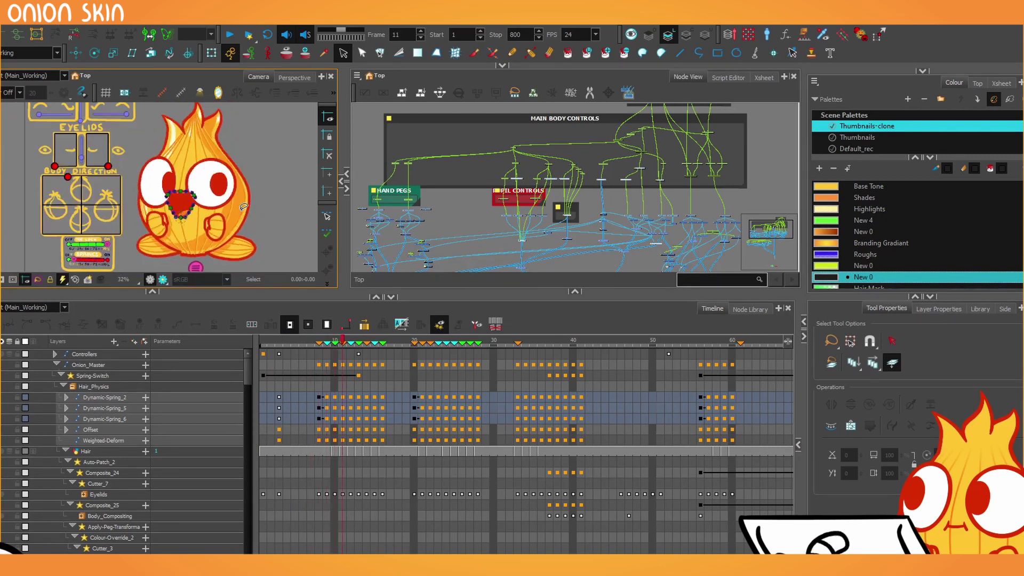
key(period)
key(period)
key(period)
key(period)
key(period)
key(period)
key(period)
key(period)
key(period)
key(period)
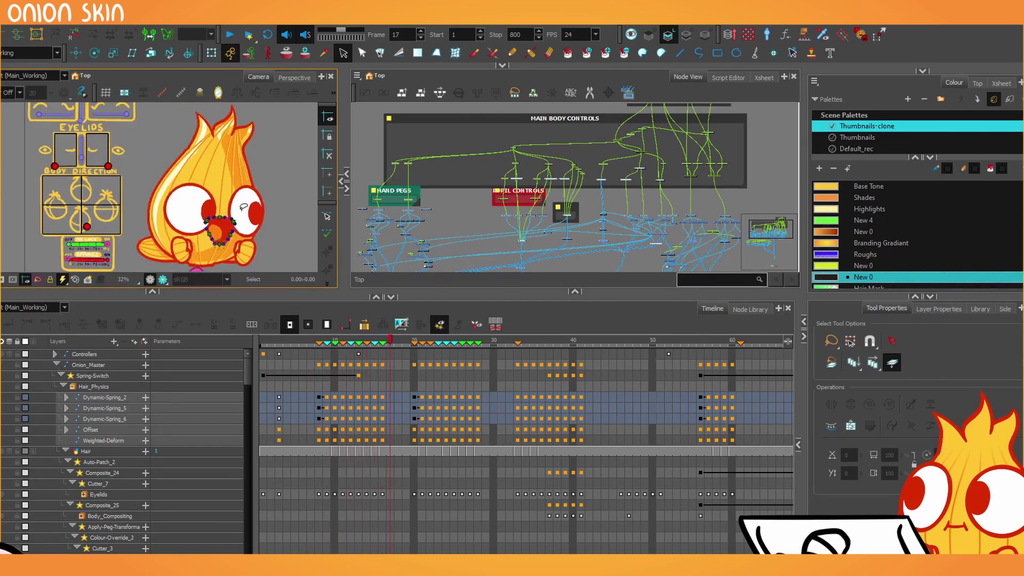
key(period)
key(period)
key(period)
key(period)
key(period)
key(period)
key(period)
key(period)
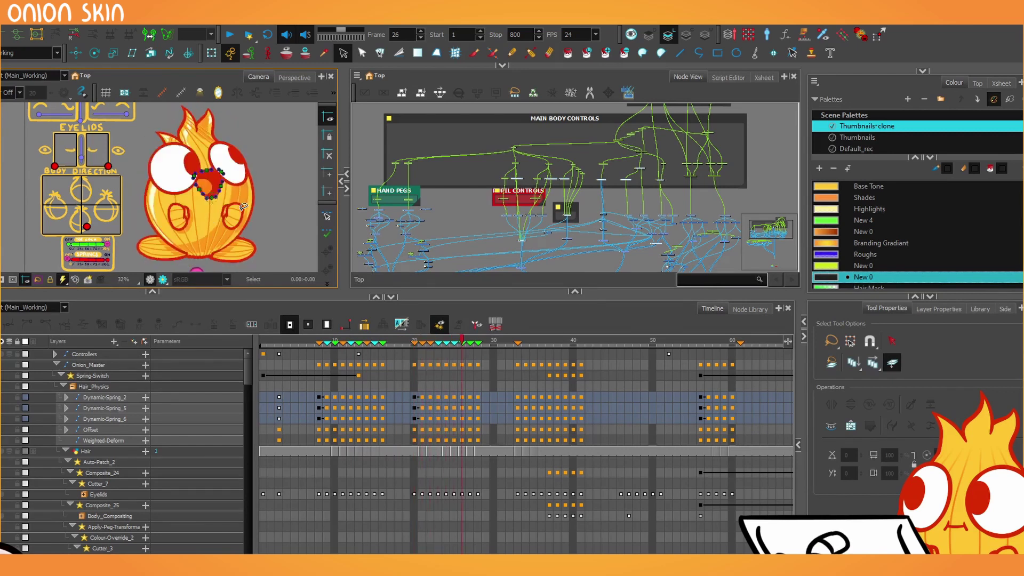
key(period)
key(period)
key(period)
key(period)
key(period)
key(period)
key(period)
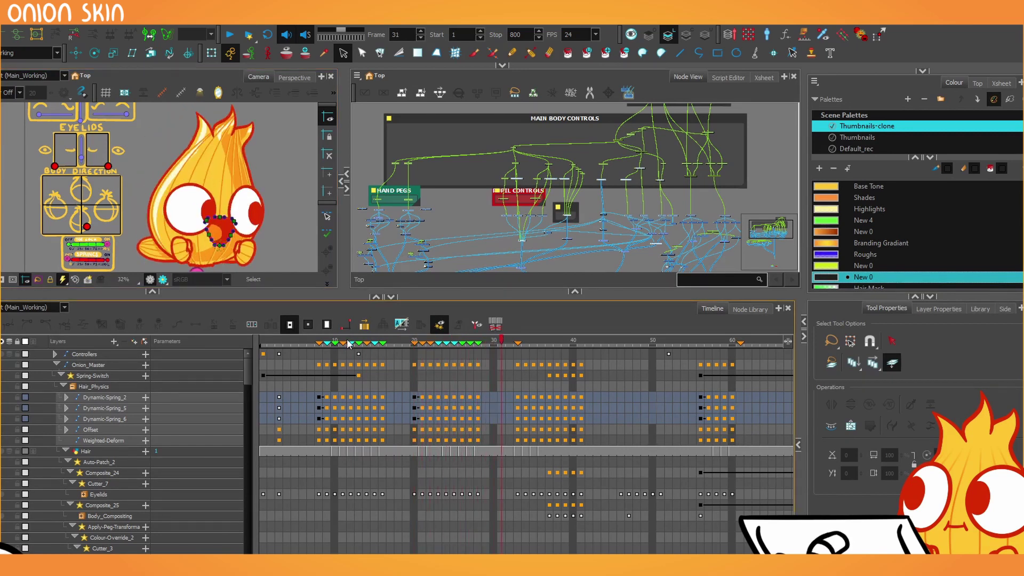
key(period)
key(period)
key(period)
key(period)
key(period)
key(period)
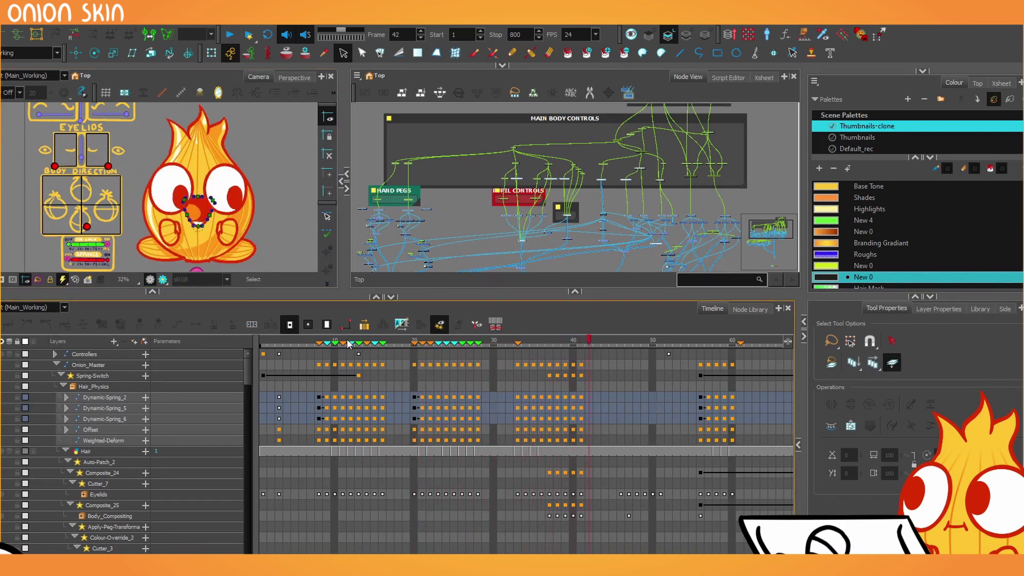
key(period)
key(period)
key(period)
key(period)
key(period)
key(period)
key(period)
key(period)
key(period)
key(period)
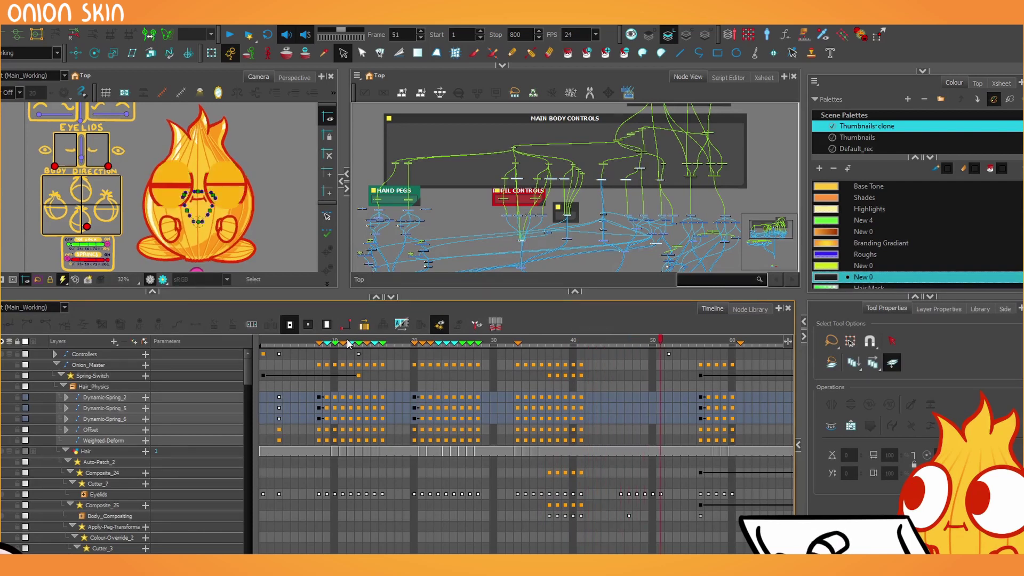
key(period)
key(period)
key(period)
key(period)
key(period)
key(period)
key(period)
key(period)
key(period)
key(period)
key(period)
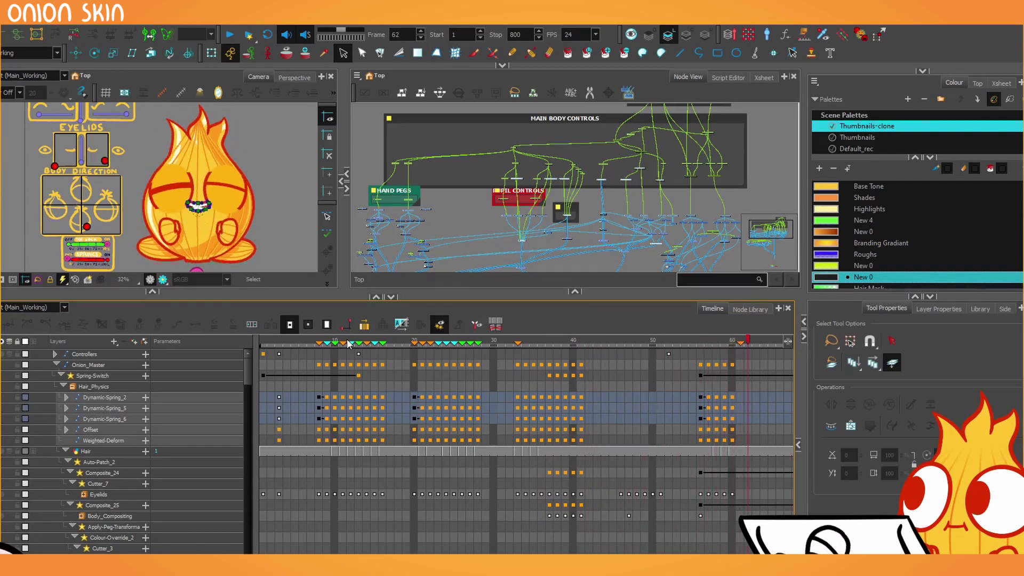
drag(348, 344, 522, 344)
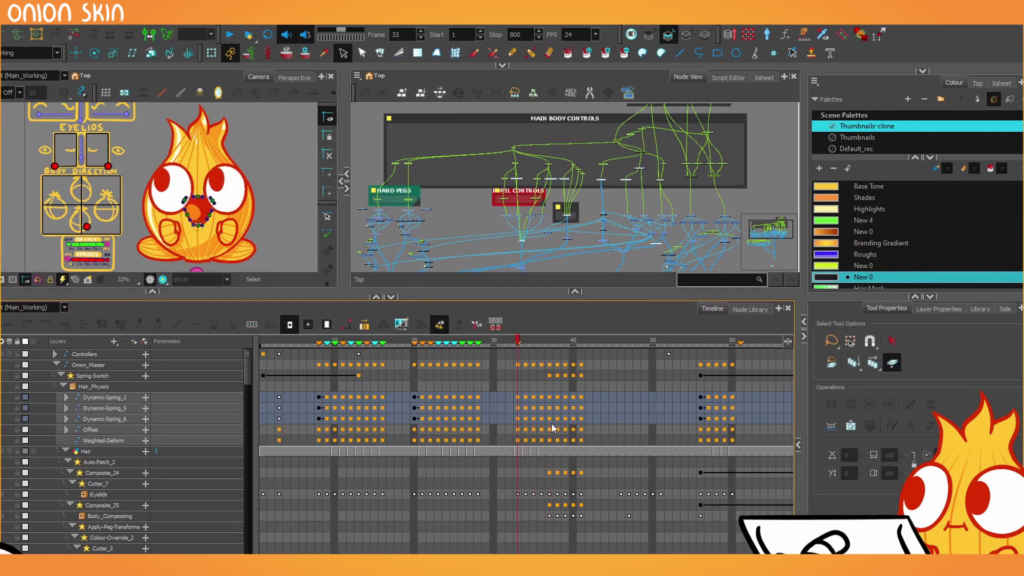
click(278, 344)
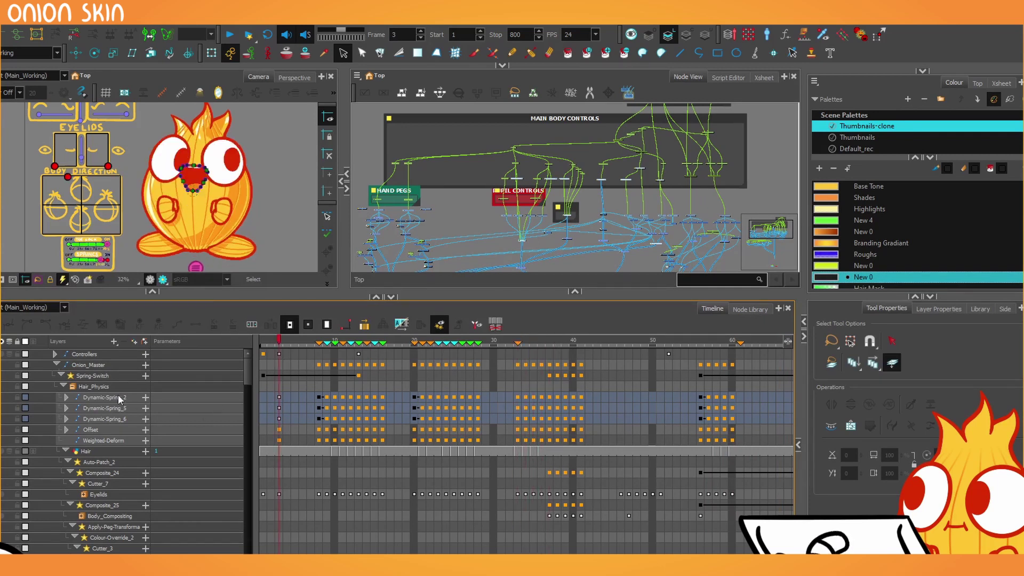
- Collapse the Onion_Master layer and delete the Controllers and Onion_Master keyframes at frames 2 and 3
click(64, 366)
click(58, 366)
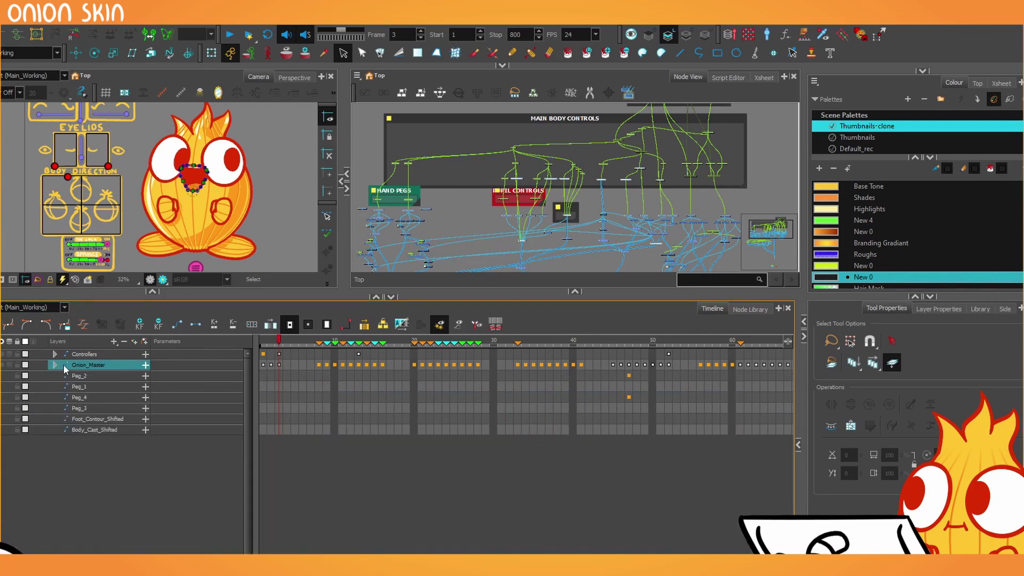
click(158, 324)
key(ctrl+z)
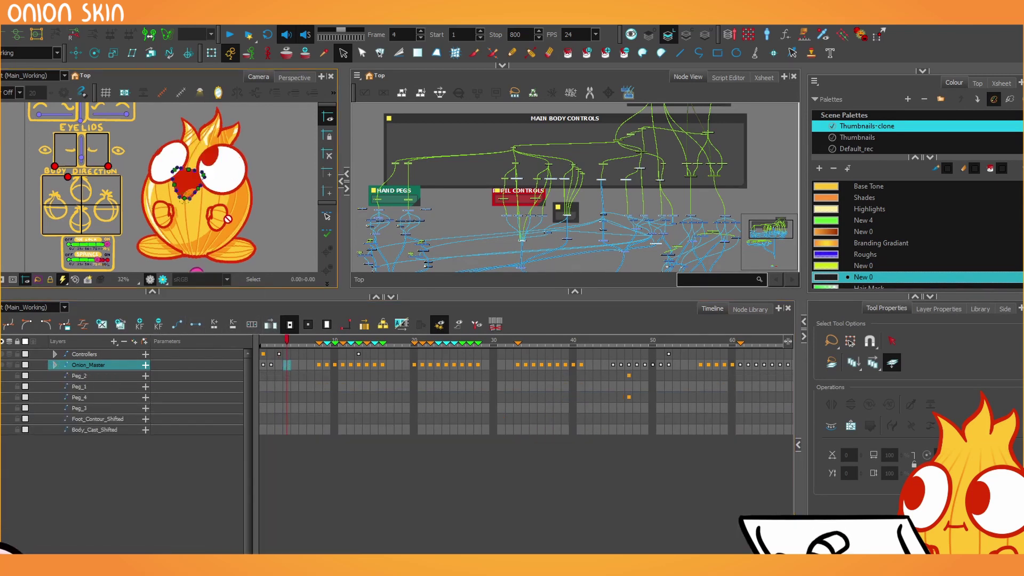
click(272, 355)
shift+click(279, 364)
click(159, 324)
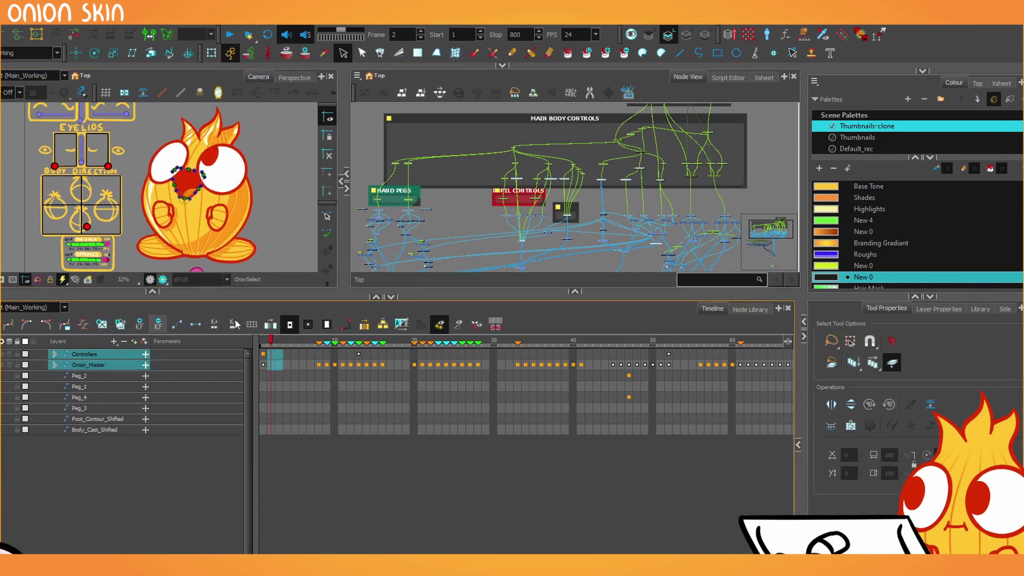
- Check Onion_Master at frames 8 and 1, and change Peg_2's first-frame keyframe to stop-motion
click(319, 364)
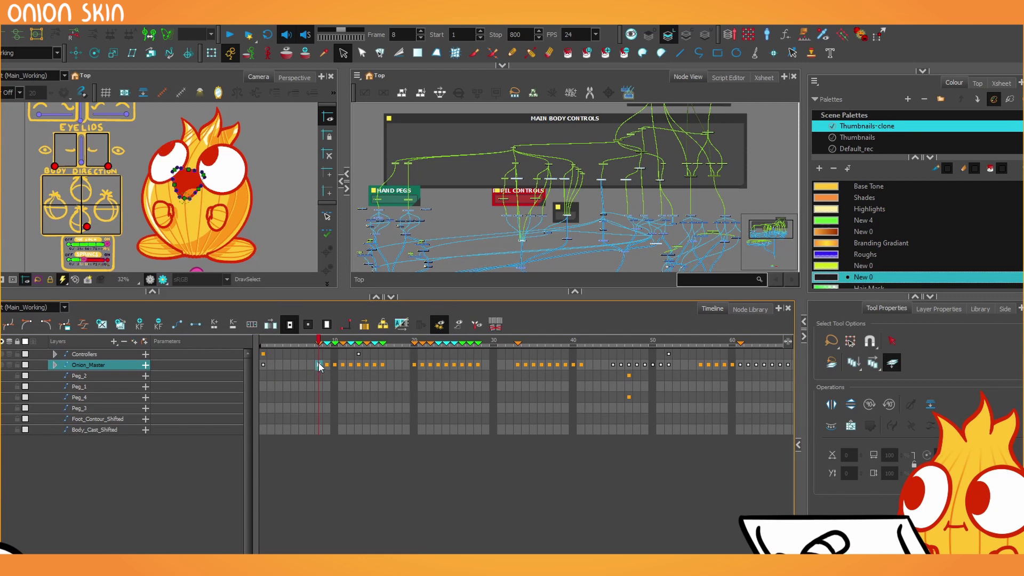
click(267, 366)
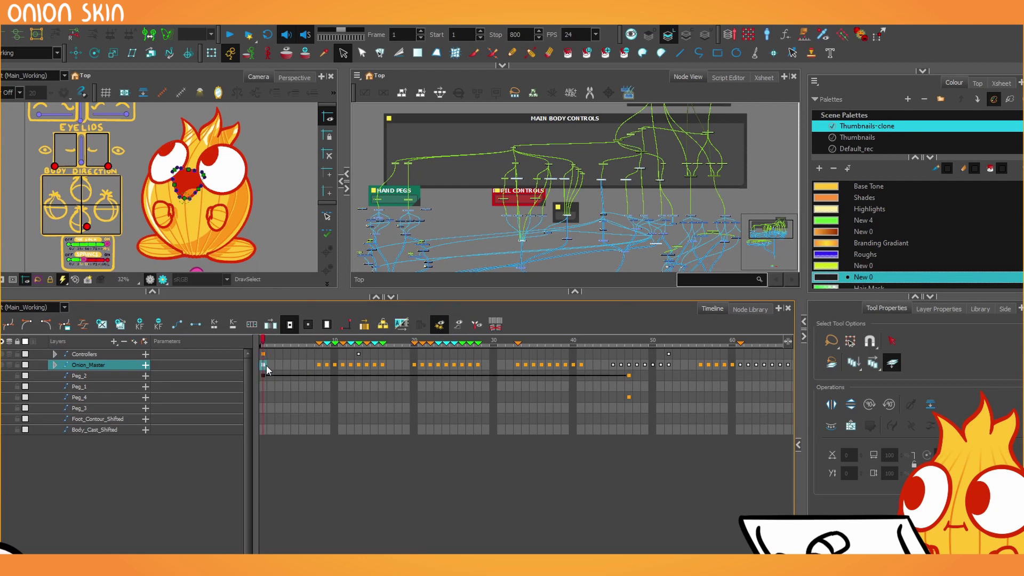
click(263, 377)
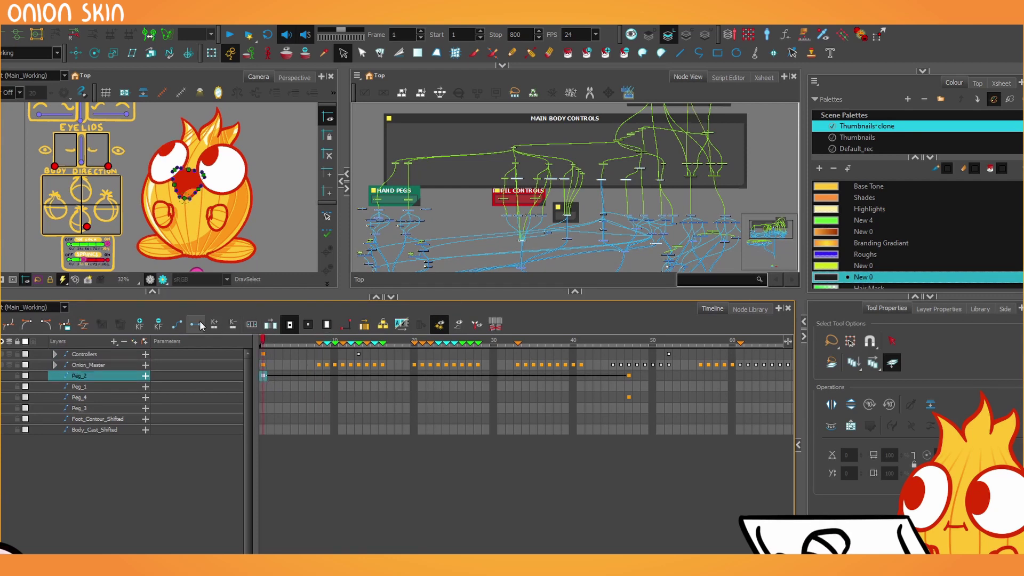
click(345, 324)
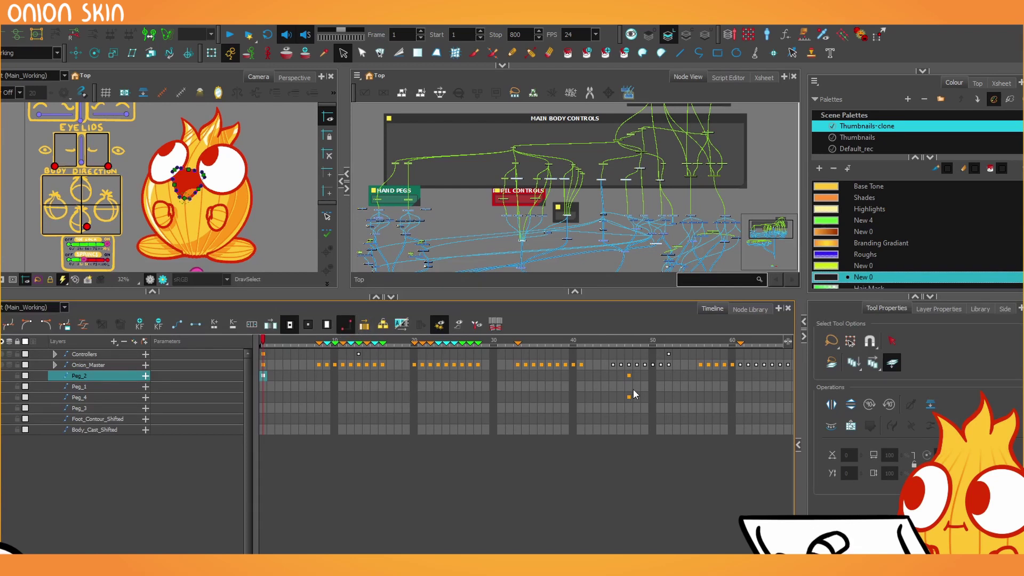
- Go to frame 47 and select the onion character's hair in the Camera view with the Transform tool
click(598, 340)
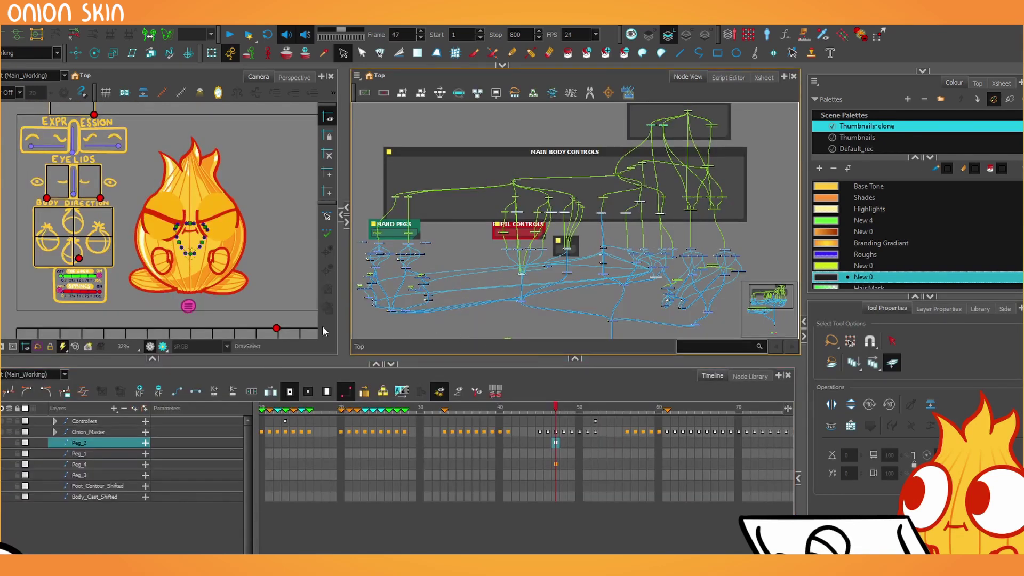
scroll(205, 315, up, 2)
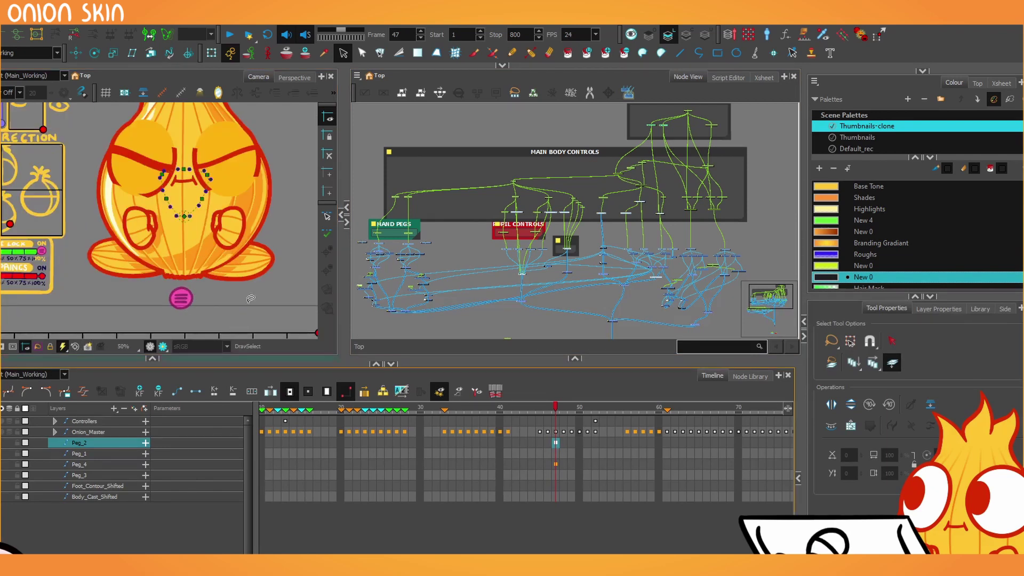
click(211, 52)
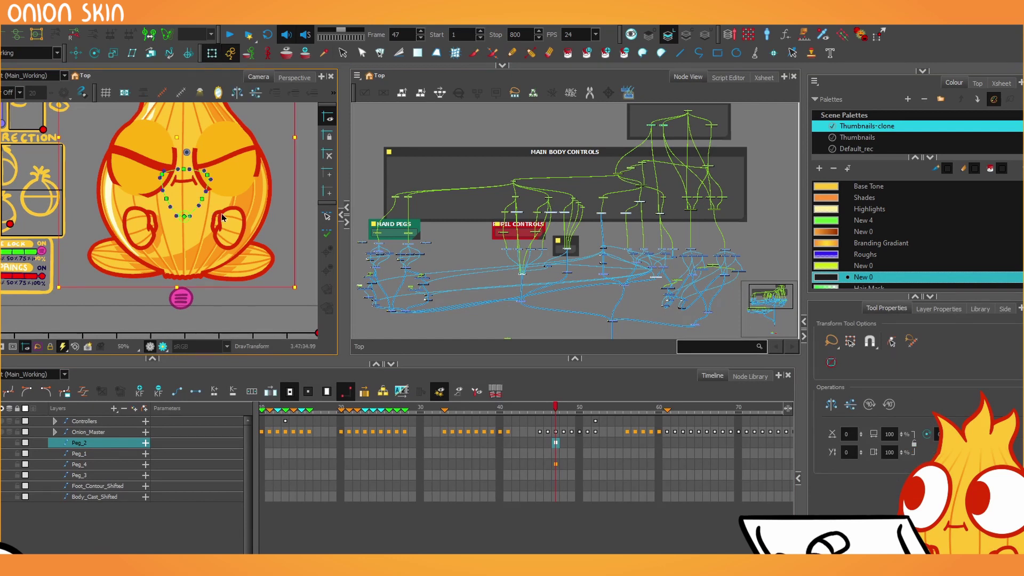
click(230, 227)
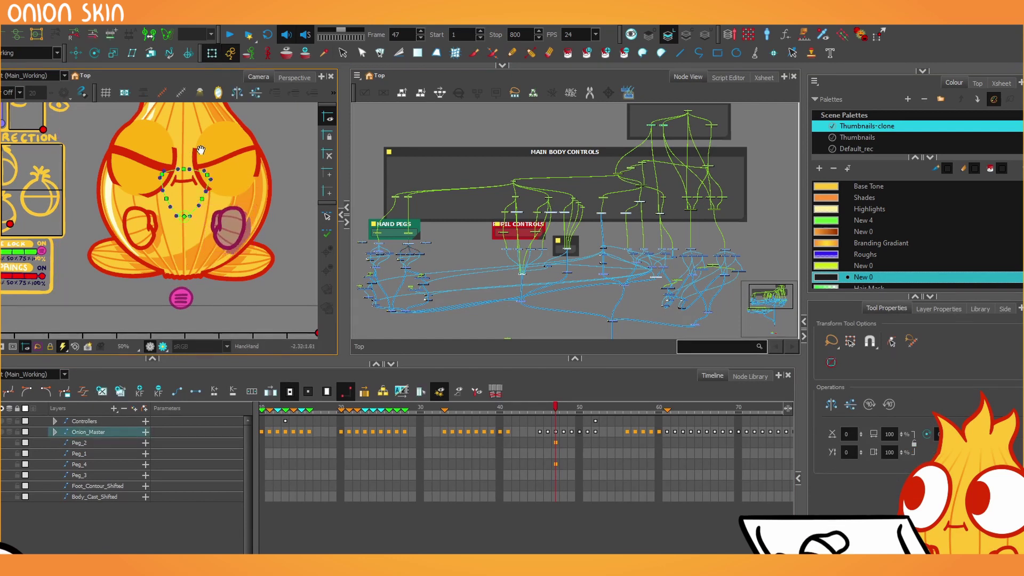
drag(197, 147, 196, 297)
scroll(195, 271, up, 3)
click(186, 170)
scroll(185, 171, down, 2)
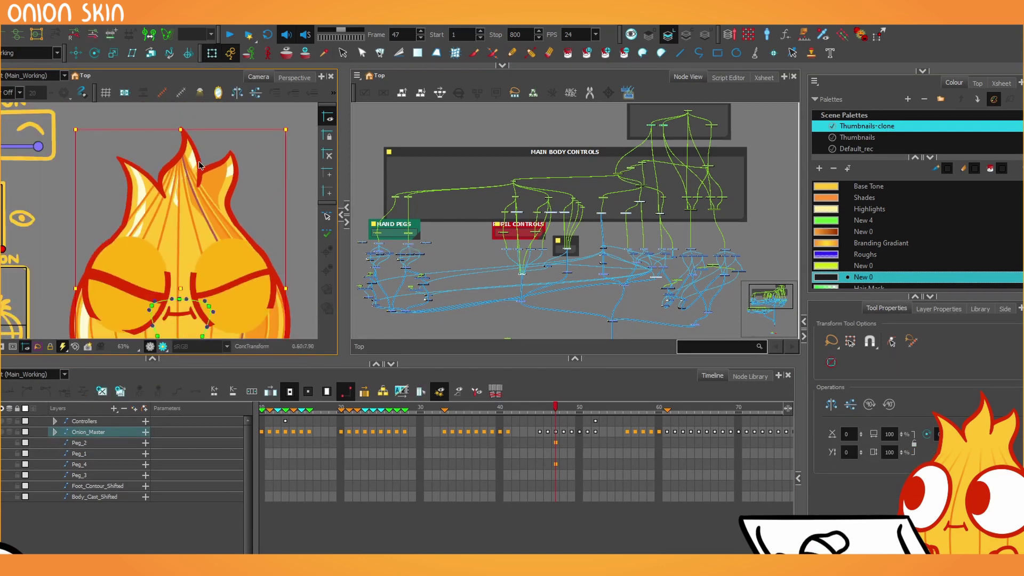
click(200, 165)
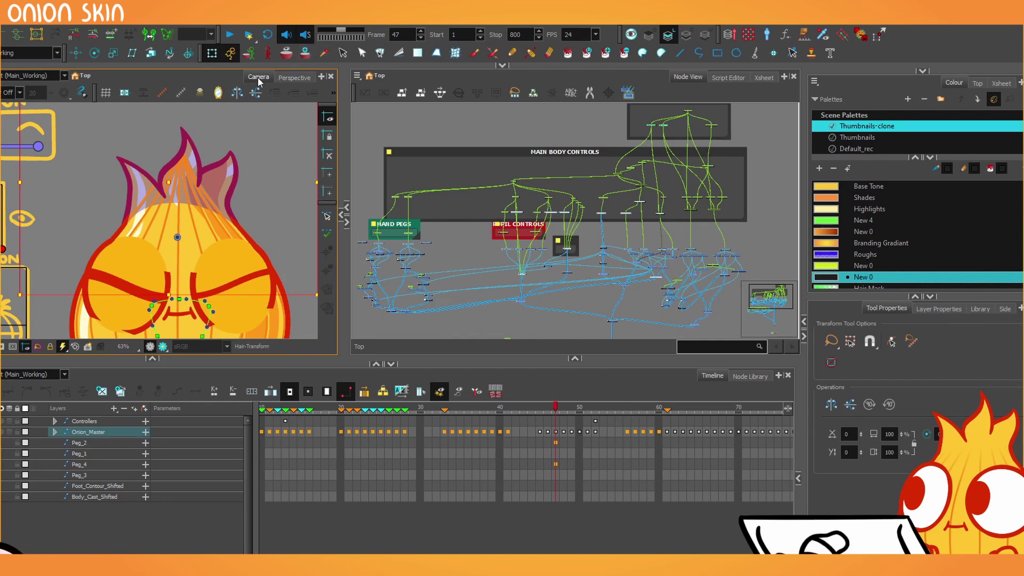
drag(243, 149, 227, 198)
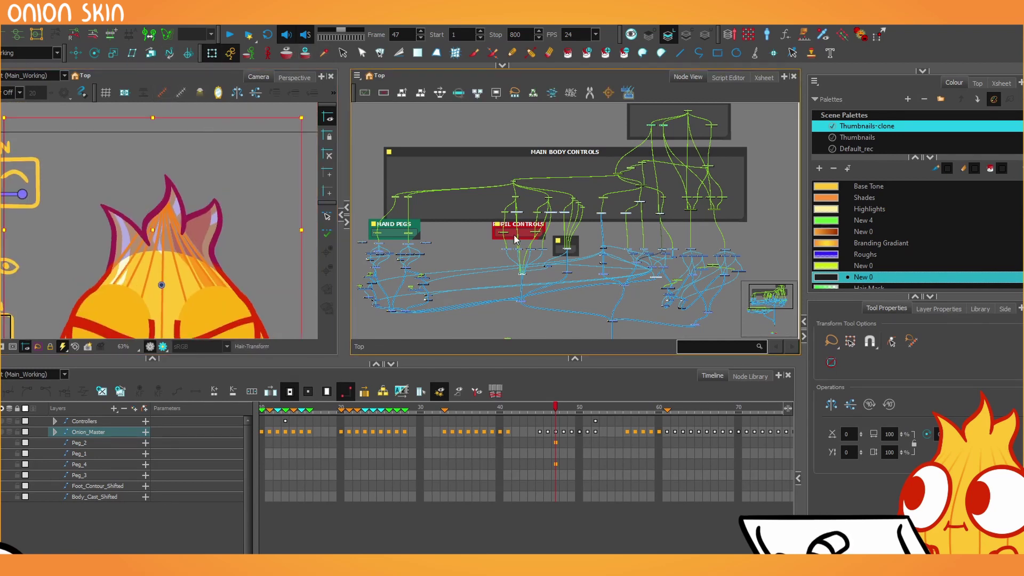
- Locate the hair's node below the main body controls and open the Hair_Physics group
scroll(571, 154, up, 5)
scroll(571, 151, up, 1)
drag(589, 142, 565, 331)
scroll(584, 253, down, 3)
drag(583, 258, 527, 107)
scroll(542, 167, up, 2)
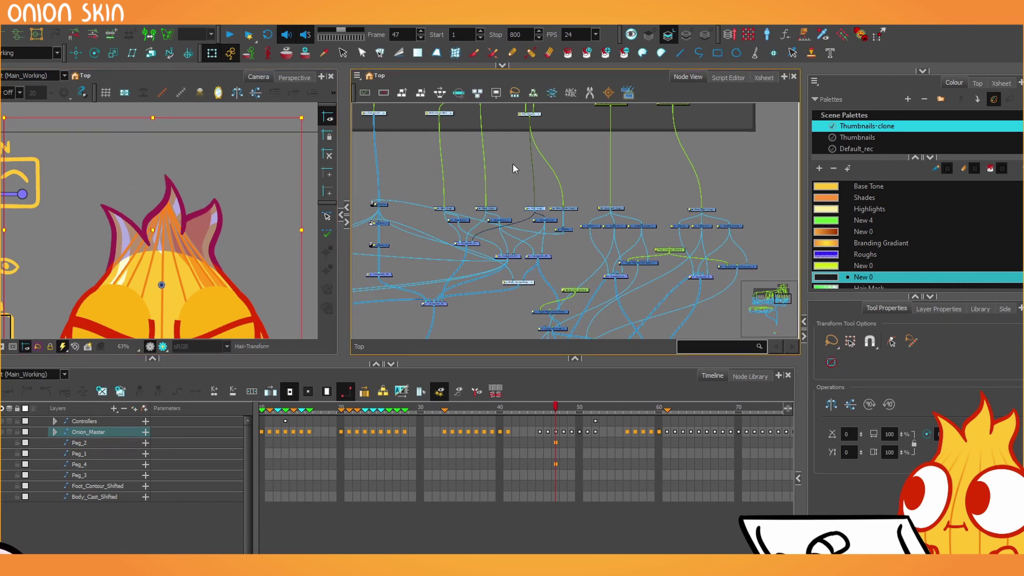
drag(519, 162, 520, 233)
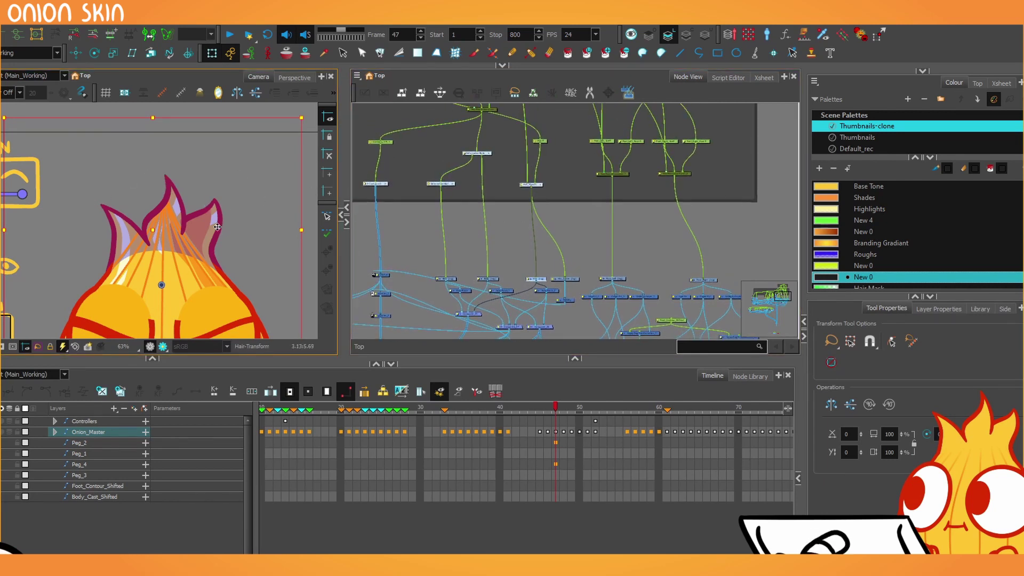
scroll(489, 199, up, 3)
scroll(557, 235, up, 5)
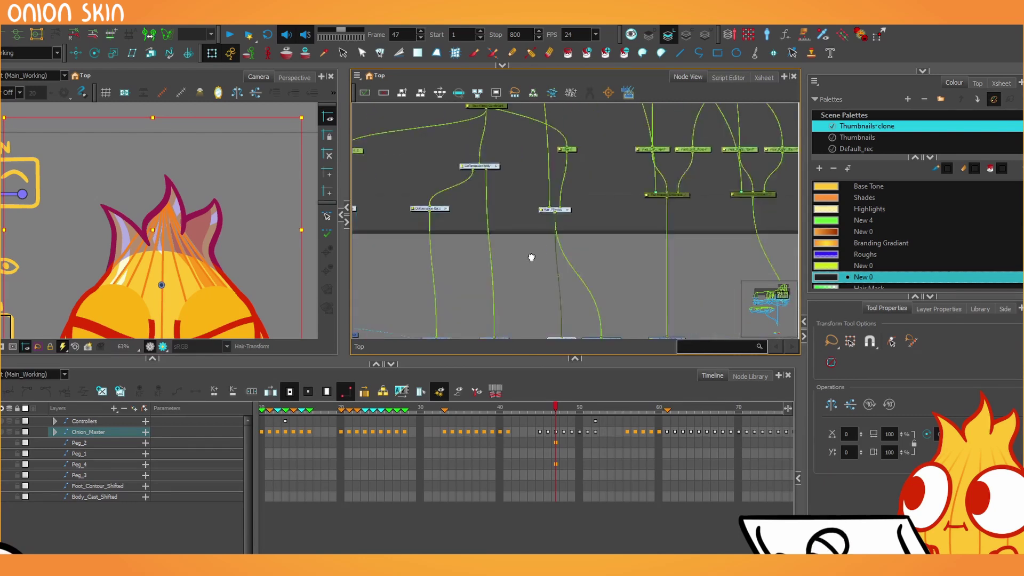
click(549, 234)
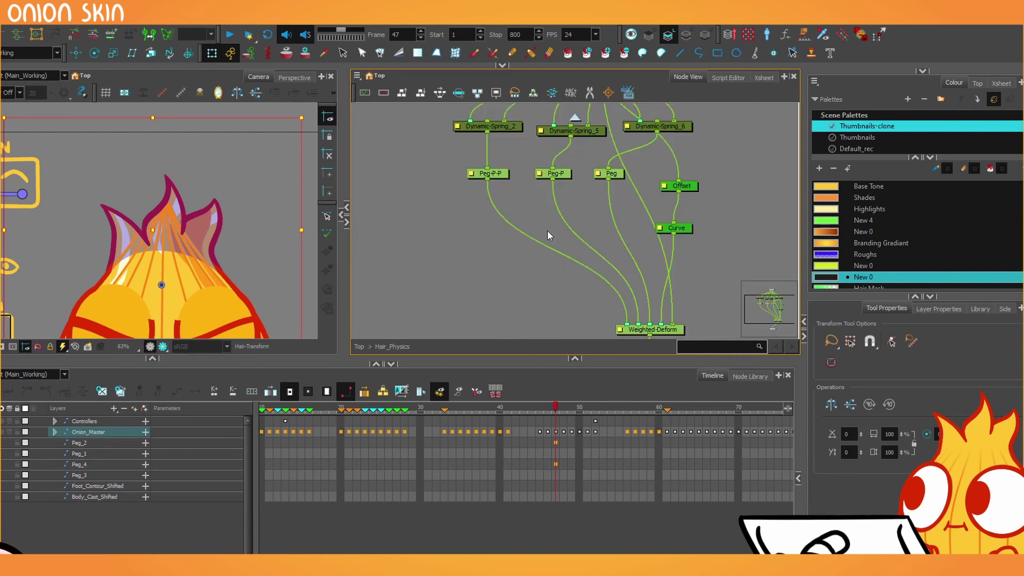
- Try moving the left hair tip through the Peg-P-P node with the Translate tool, and undo the movement
scroll(547, 230, down, 2)
drag(559, 175, 545, 226)
key(alt+2)
mouse_move(189, 137)
mouse_down()
mouse_move(179, 118)
mouse_move(165, 139)
mouse_move(213, 101)
mouse_move(115, 117)
mouse_move(185, 144)
mouse_move(195, 134)
mouse_up()
key(ctrl+z)
click(415, 251)
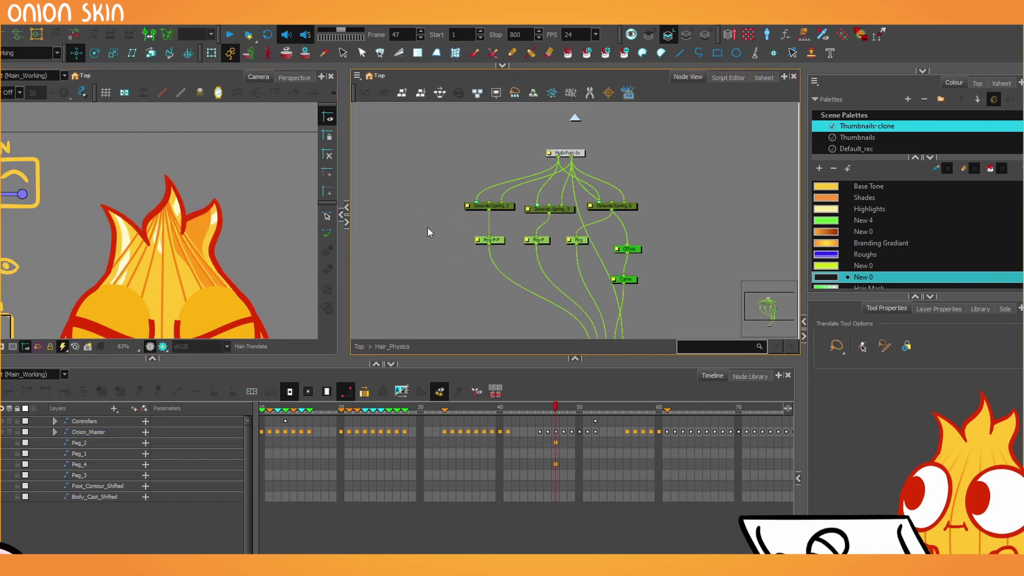
drag(427, 227, 504, 277)
drag(242, 262, 165, 180)
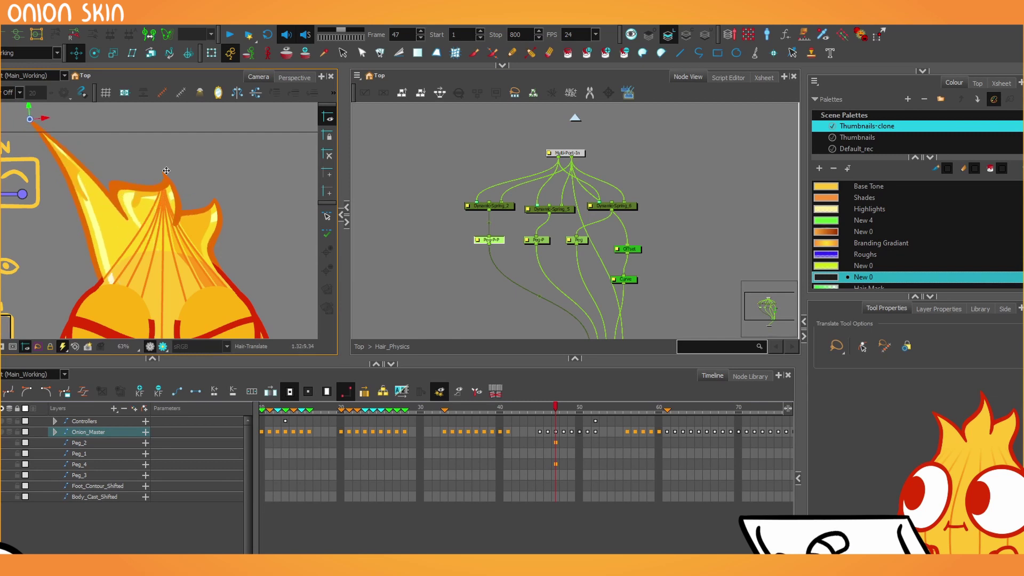
key(ctrl+z)
click(376, 243)
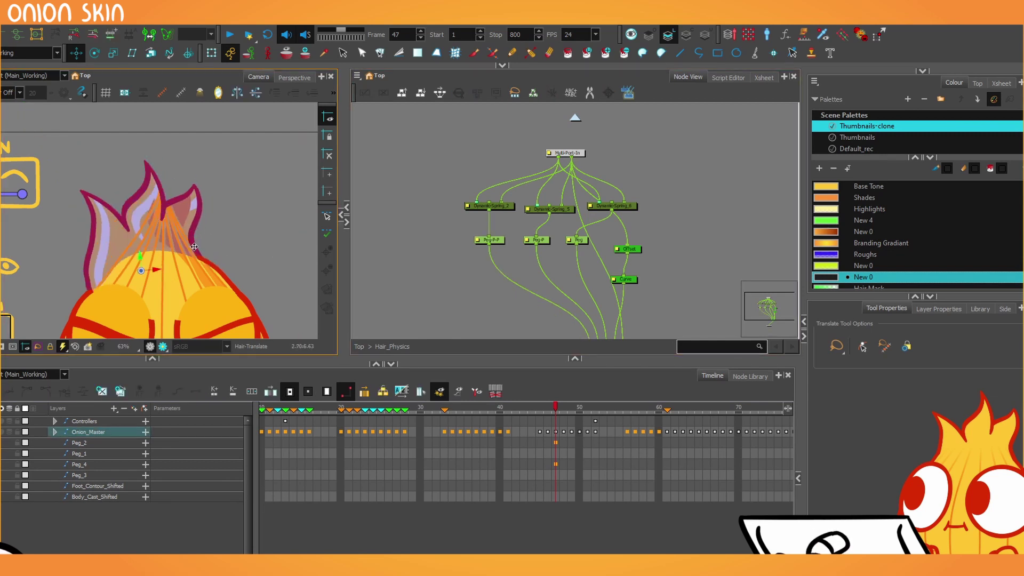
- Lower the Multi-Port-Out node and add a Hair_Point_1 drawing node, wired from Peg-P-P through a composite to the output
drag(438, 260, 487, 158)
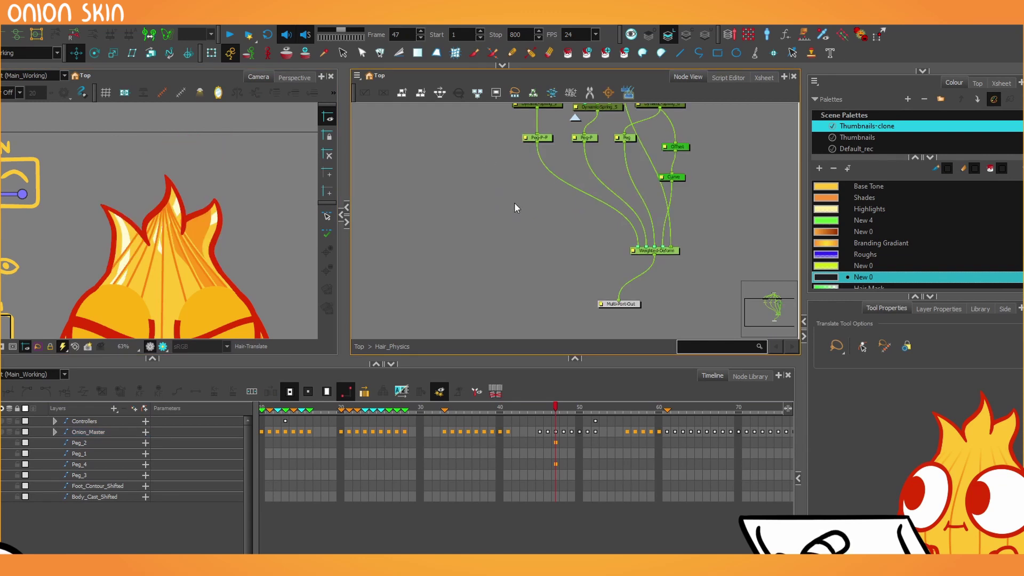
drag(605, 327, 598, 332)
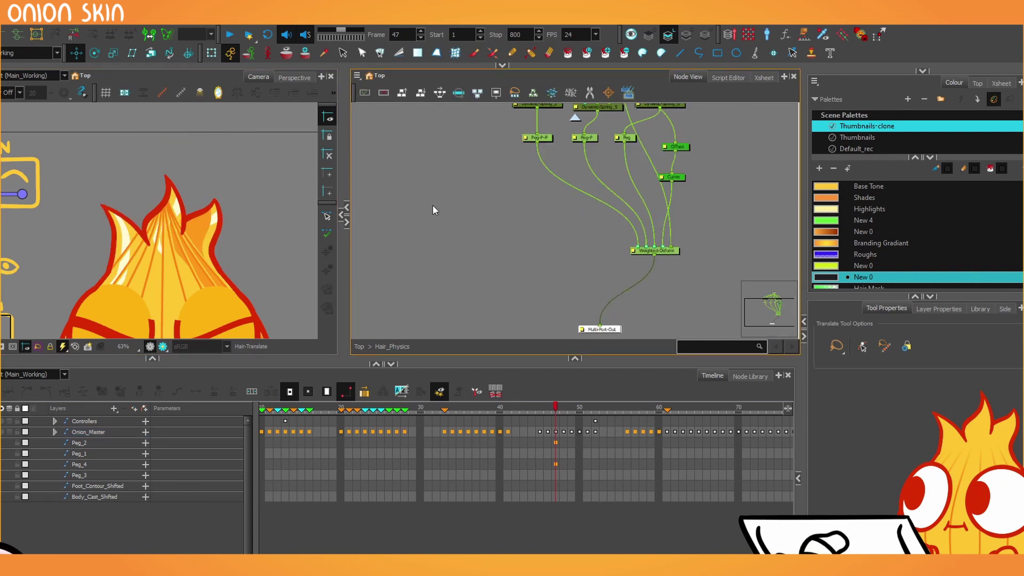
scroll(478, 207, up, 2)
drag(469, 212, 542, 229)
key(ctrl+r)
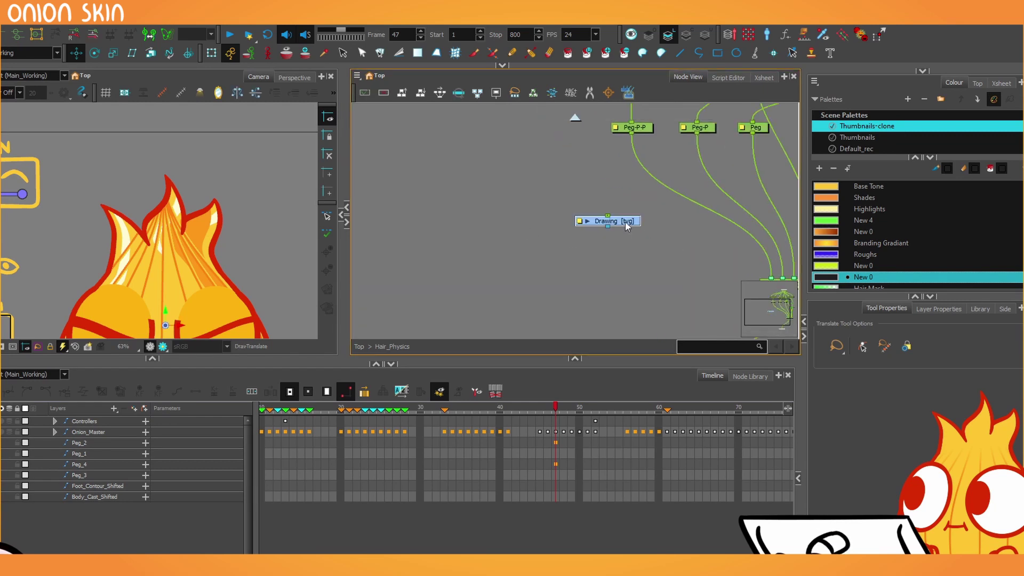
drag(626, 222, 526, 222)
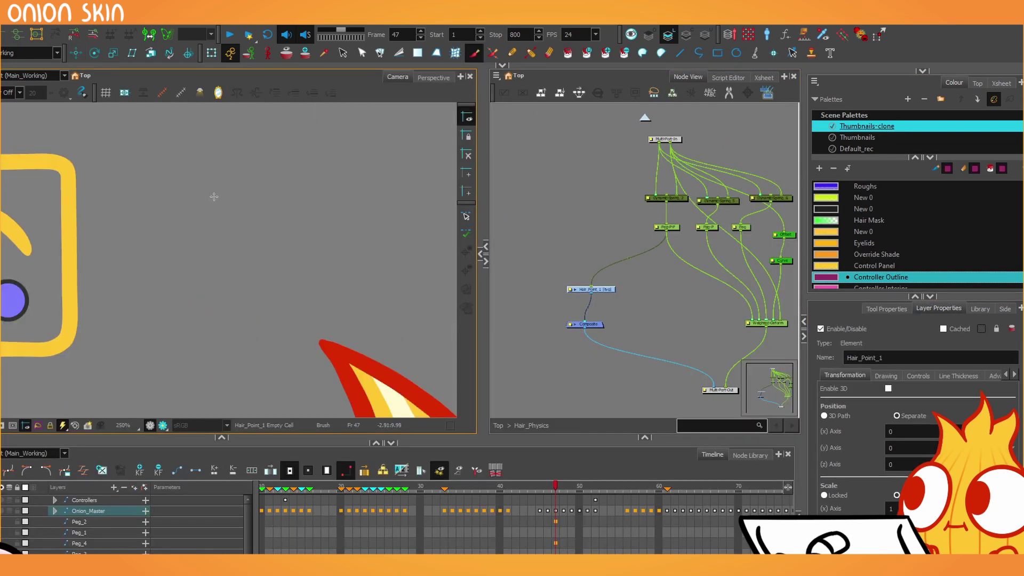
- Draw a round controller lettered HAIR 1 beside the left hair tip, using Controller Outline for the lines and Controller Interior as fill
mouse_move(209, 199)
mouse_down()
mouse_move(247, 338)
mouse_move(210, 198)
mouse_up()
scroll(283, 229, down, 4)
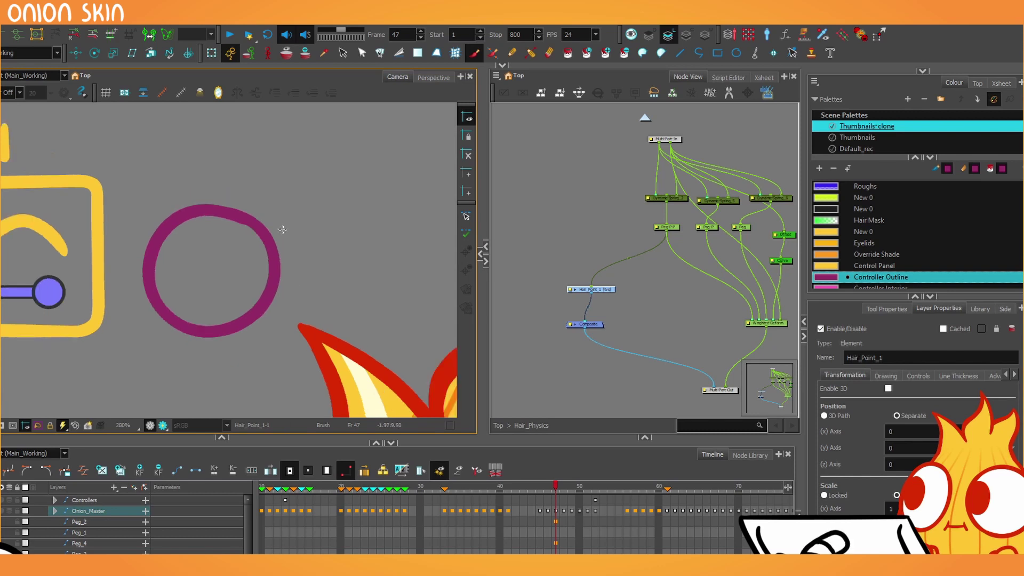
scroll(208, 266, up, 8)
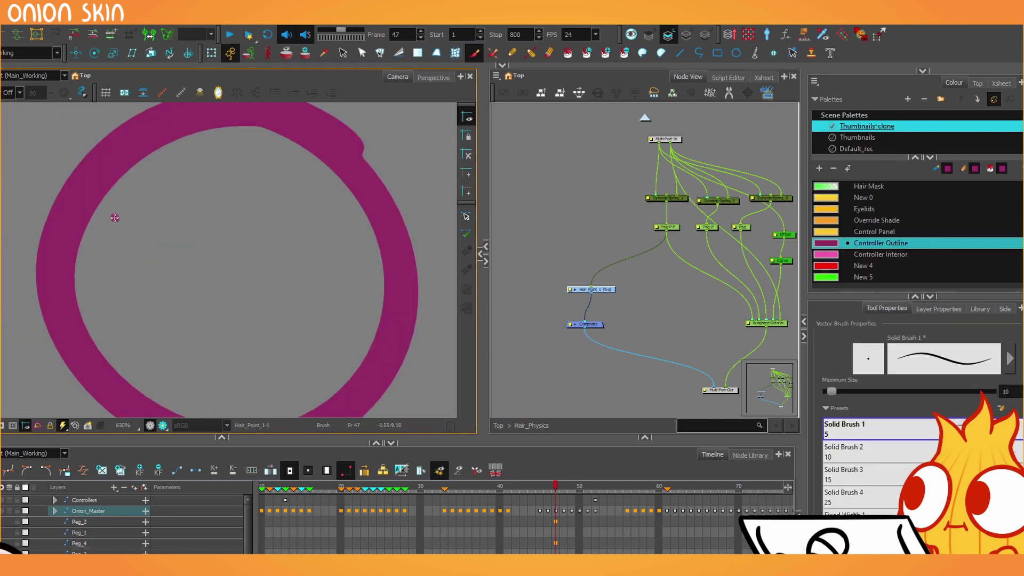
drag(115, 217, 118, 290)
drag(150, 213, 147, 285)
mouse_move(124, 255)
mouse_down()
mouse_move(155, 247)
mouse_move(207, 275)
mouse_move(202, 248)
mouse_up()
mouse_move(224, 204)
mouse_down()
mouse_move(224, 277)
mouse_move(251, 273)
mouse_up()
mouse_move(289, 228)
mouse_down()
mouse_move(258, 235)
mouse_move(308, 277)
mouse_up()
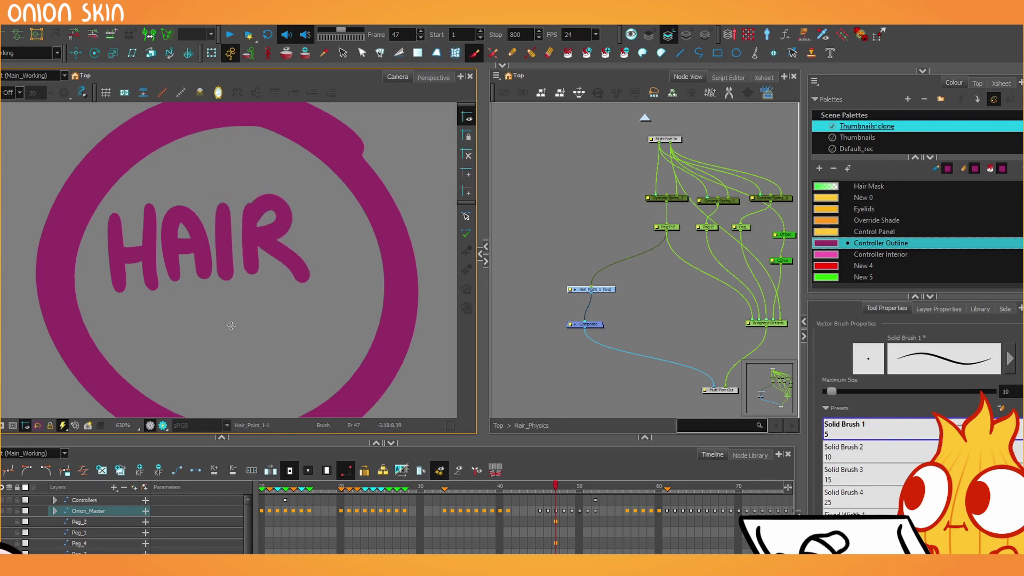
mouse_move(227, 309)
mouse_down()
mouse_move(222, 276)
mouse_move(224, 349)
mouse_move(192, 352)
mouse_up()
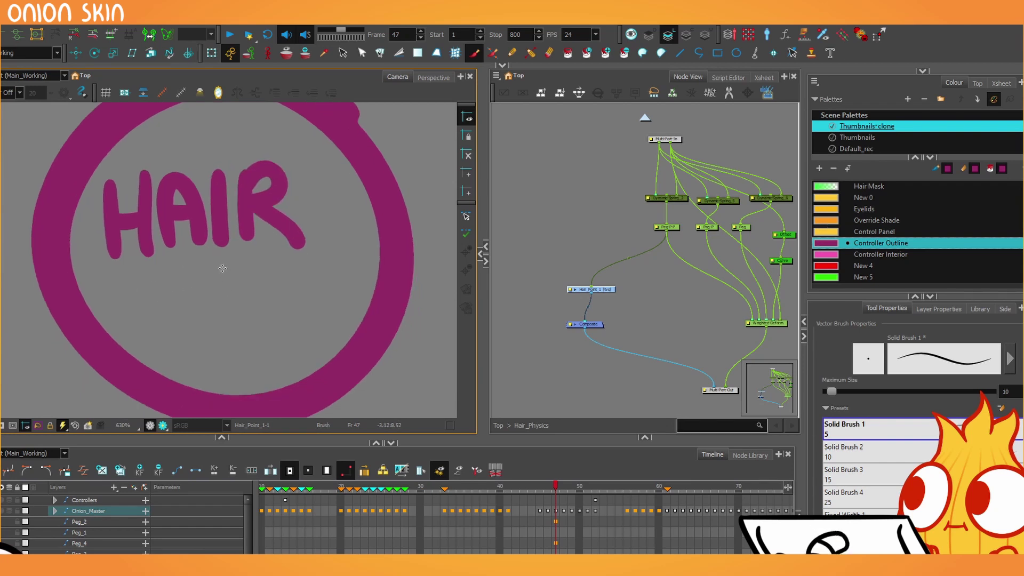
drag(192, 304, 224, 267)
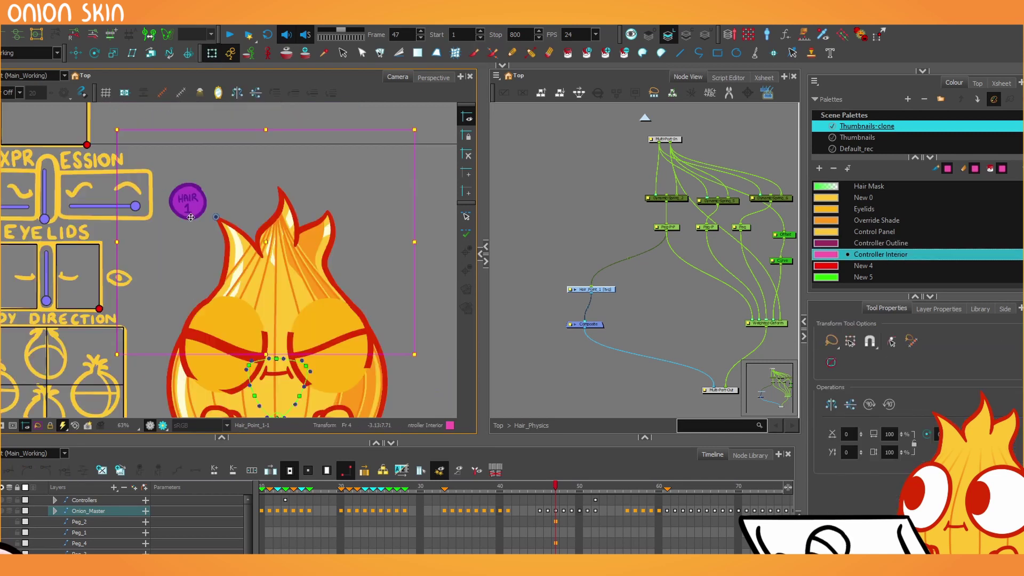
- Try moving the left hair tip with the HAIR 1 controller, and undo the movement
drag(190, 218, 218, 203)
key(ctrl+z)
key(1)
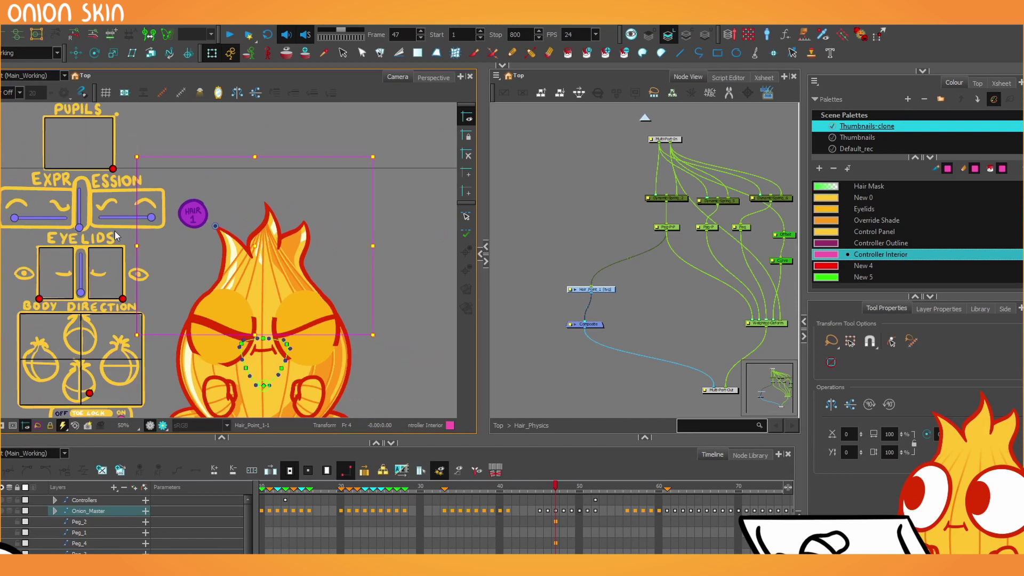
- Scale the HAIR 1 controller drawing down slightly with the Select tool
scroll(117, 234, down, 2)
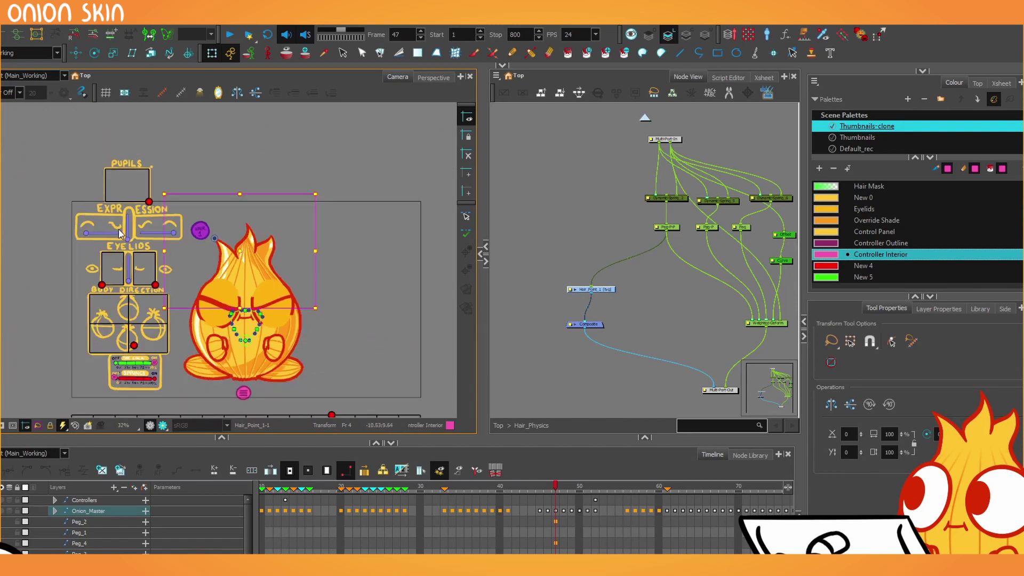
scroll(120, 233, up, 2)
drag(137, 249, 122, 203)
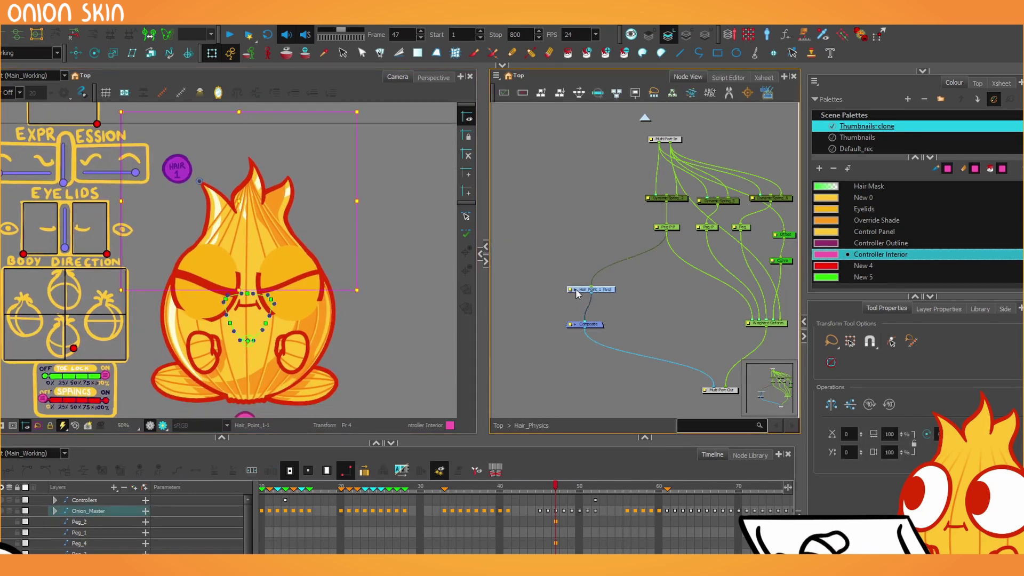
click(343, 53)
key(2)
key(2)
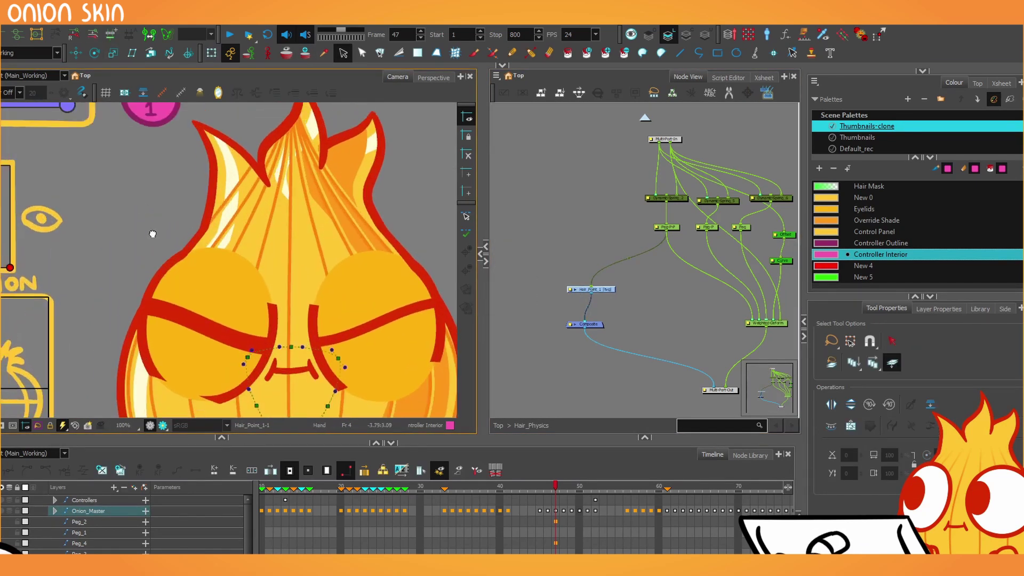
key(2)
click(176, 208)
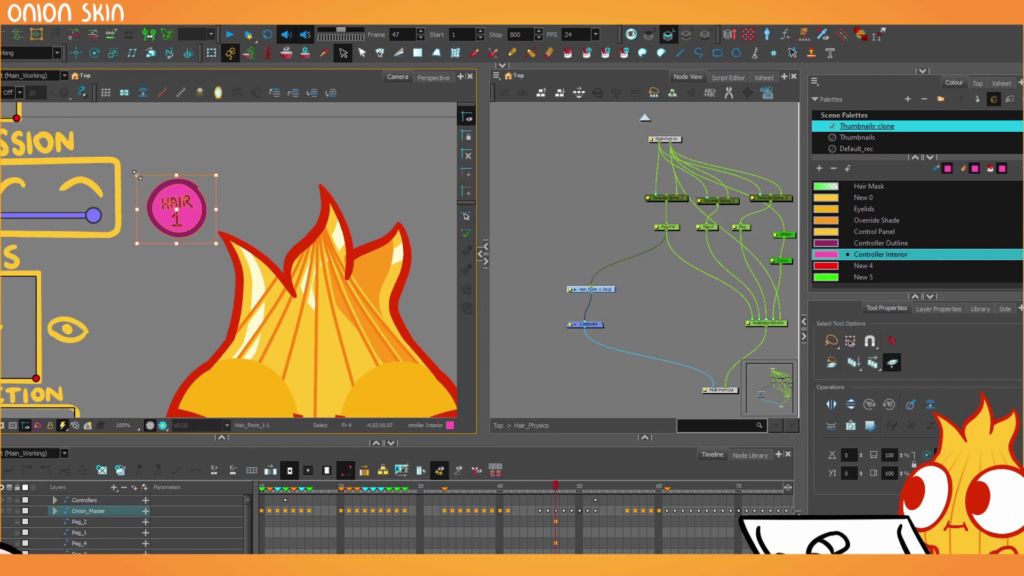
drag(138, 175, 144, 181)
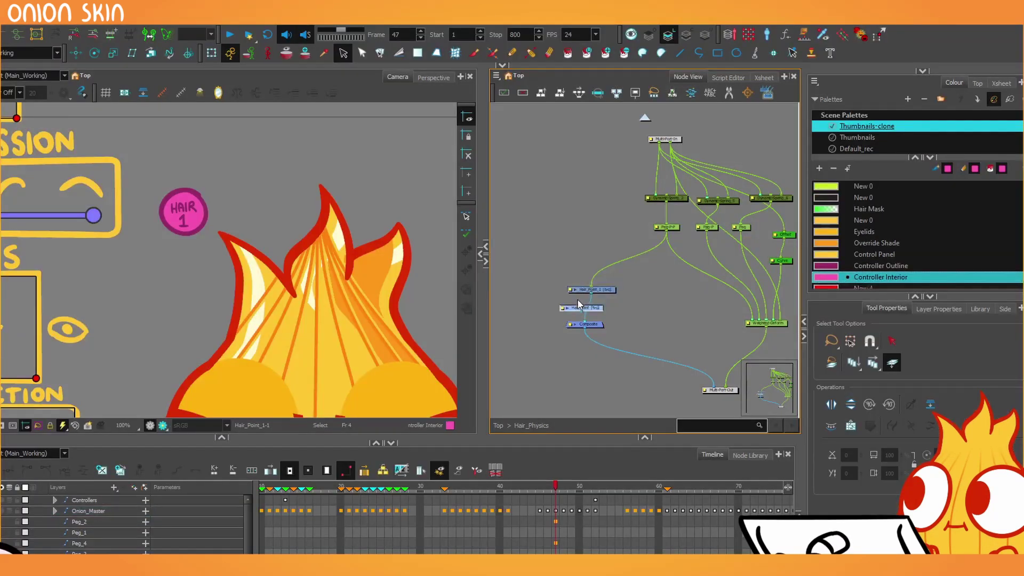
- Place the duplicated Hair_Point drawing node beside Hair_Point_1 in the Hair_Physics group
drag(579, 306, 657, 291)
scroll(645, 291, up, 2)
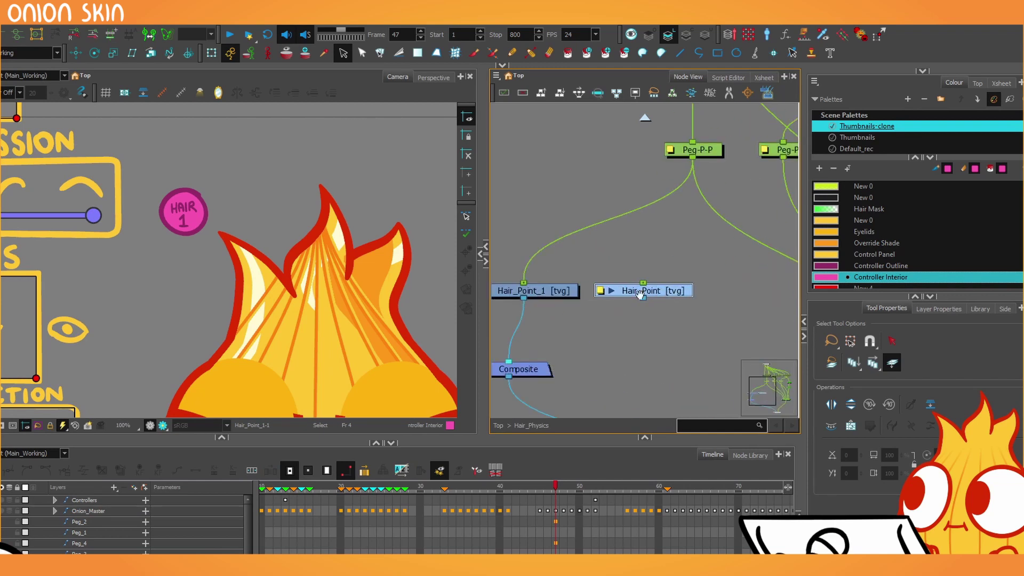
drag(588, 305, 639, 301)
scroll(638, 301, down, 1)
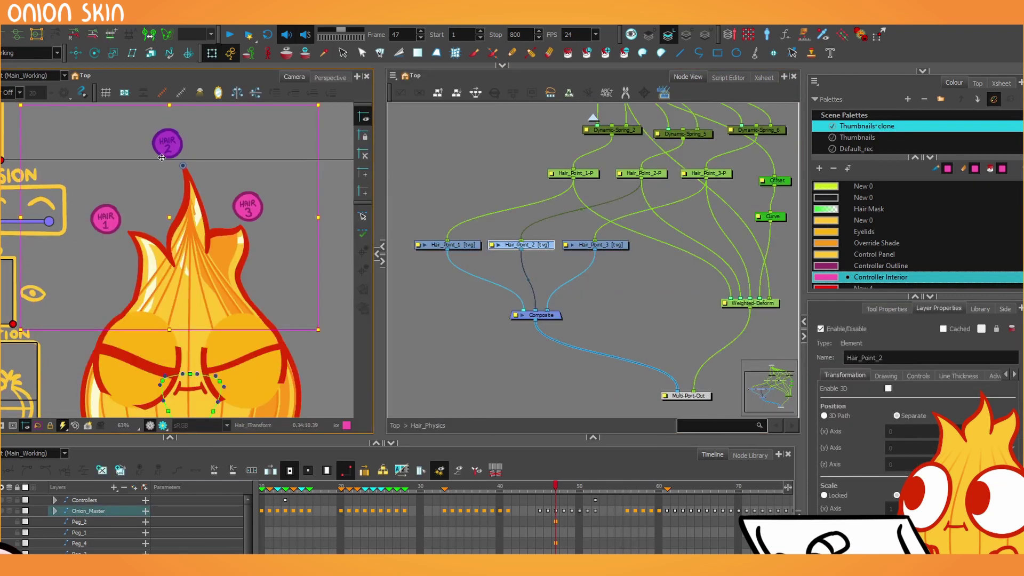
- Try moving the HAIR 3 controller and the HAIR 1 and HAIR 2 controllers, and undo the movements
click(243, 205)
drag(240, 207, 278, 164)
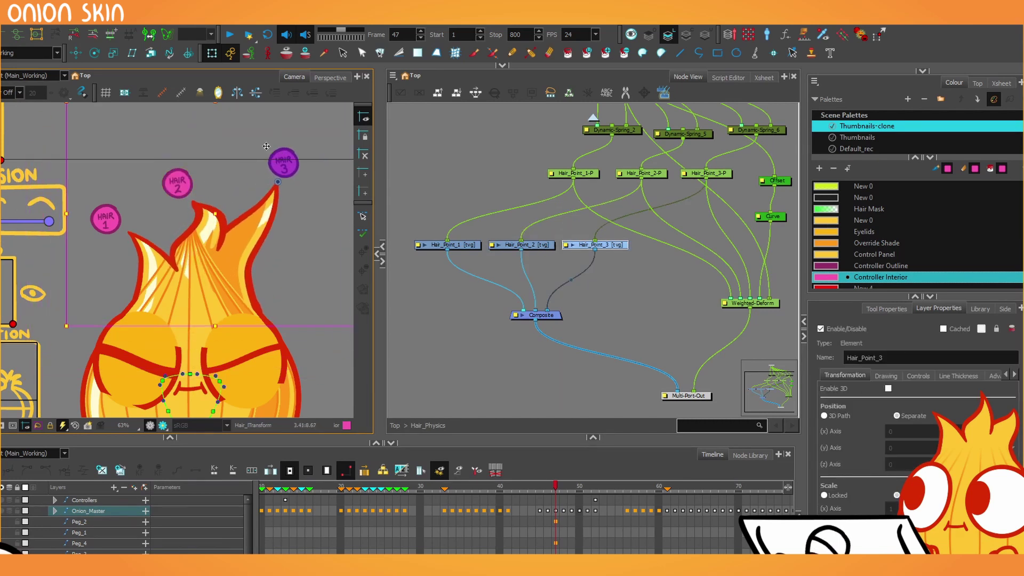
key(ctrl+z)
mouse_move(105, 176)
mouse_down()
mouse_move(159, 140)
mouse_move(153, 204)
mouse_move(99, 219)
mouse_move(105, 175)
mouse_move(103, 199)
mouse_up()
key(ctrl+z)
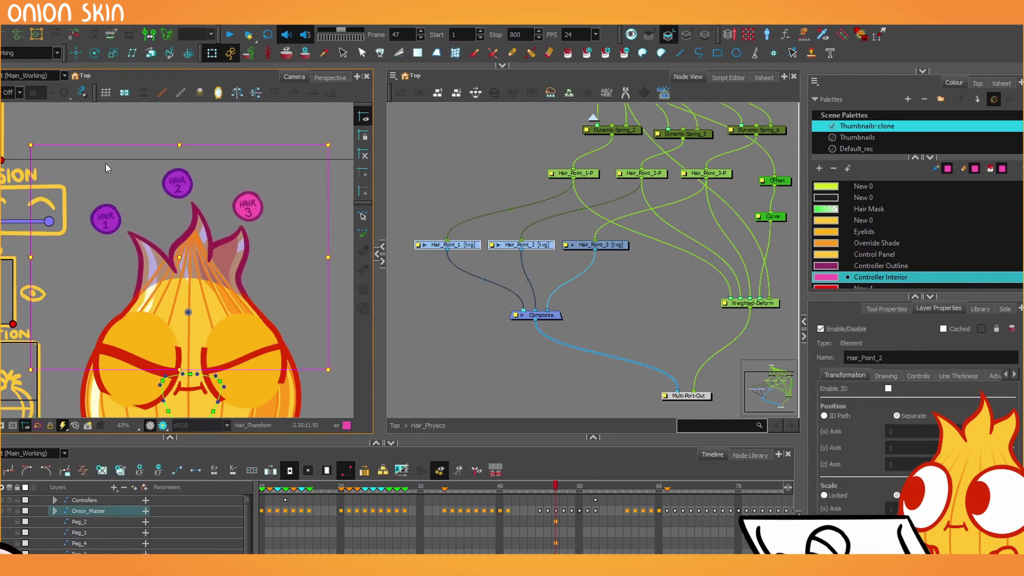
mouse_move(134, 163)
mouse_down()
mouse_move(170, 185)
mouse_move(94, 205)
mouse_move(103, 219)
mouse_move(95, 171)
mouse_up()
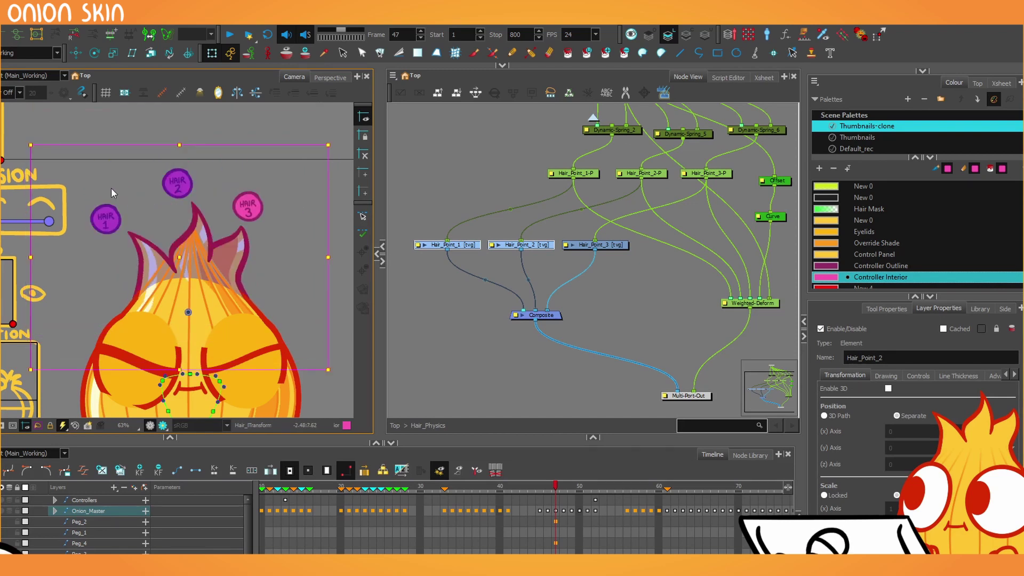
- Shift the pegs Hair_Point_1-P, Hair_Point_2-P and Hair_Point_3-P together slightly down and to the right
mouse_move(514, 163)
mouse_down()
mouse_move(649, 199)
mouse_move(718, 203)
mouse_up()
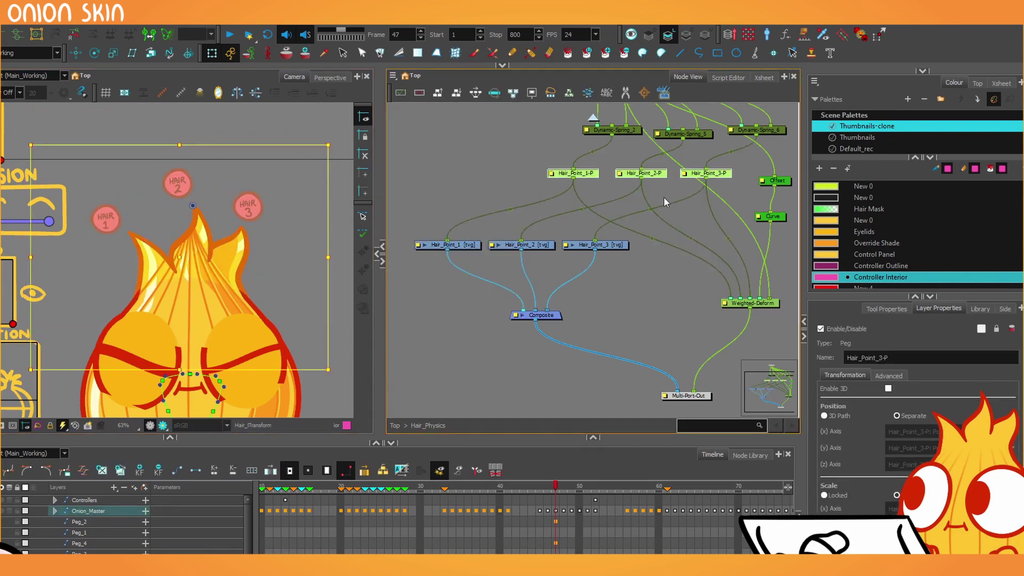
mouse_move(106, 216)
mouse_down()
mouse_move(100, 187)
mouse_move(114, 228)
mouse_up()
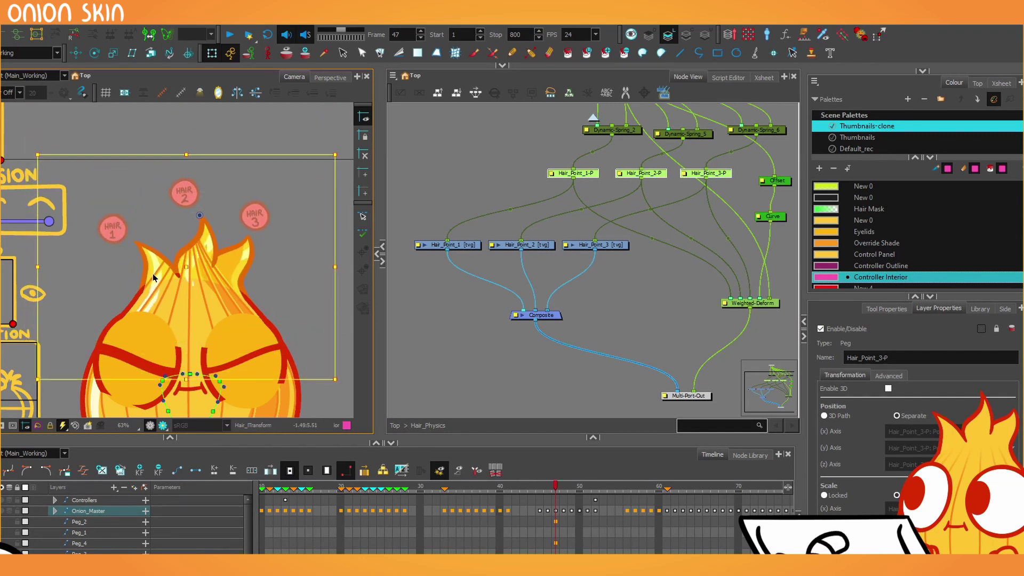
click(104, 258)
- Try raising all three HAIR controllers together, undo the movement and clear the selection
click(99, 218)
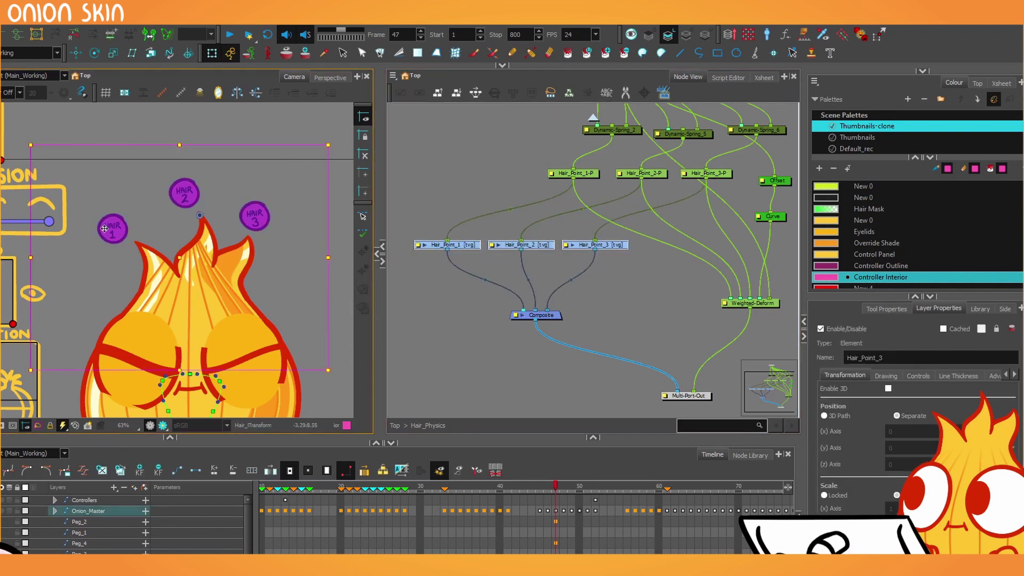
drag(100, 218, 99, 168)
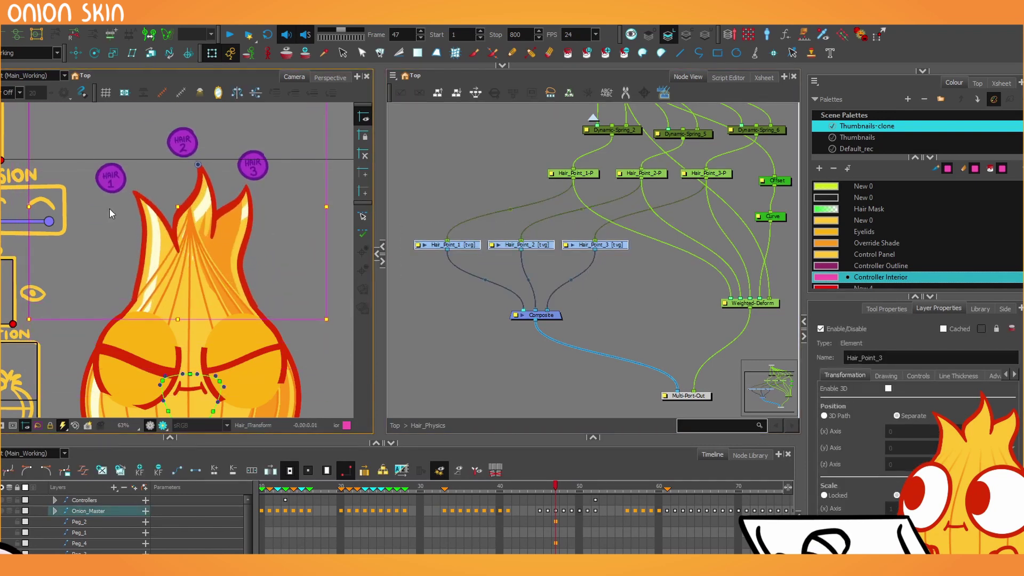
key(ctrl+z)
click(94, 197)
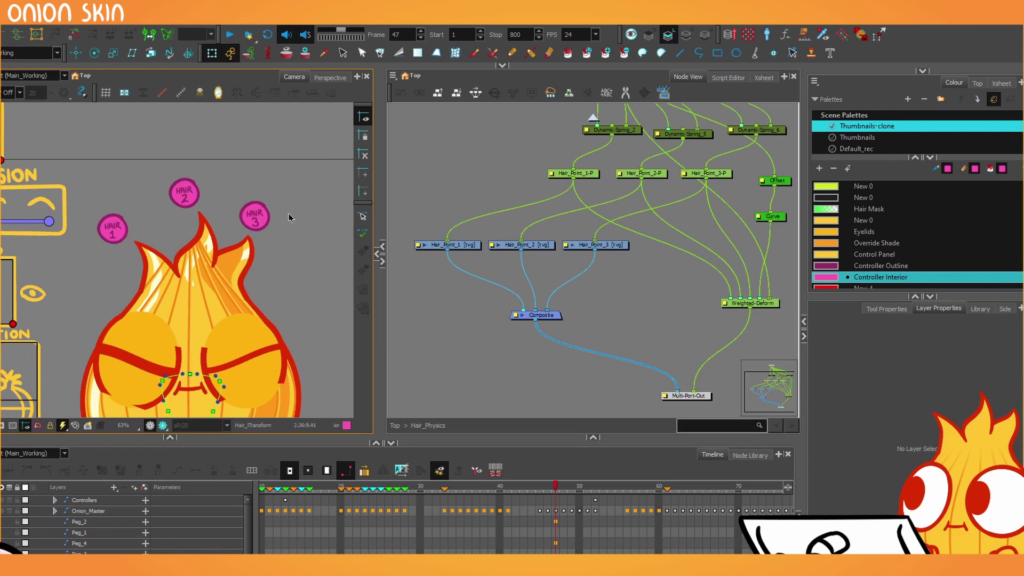
- Try raising the hair tips with the three Hair_Point drawing nodes selected in the node network, and undo the movement
drag(407, 224, 630, 325)
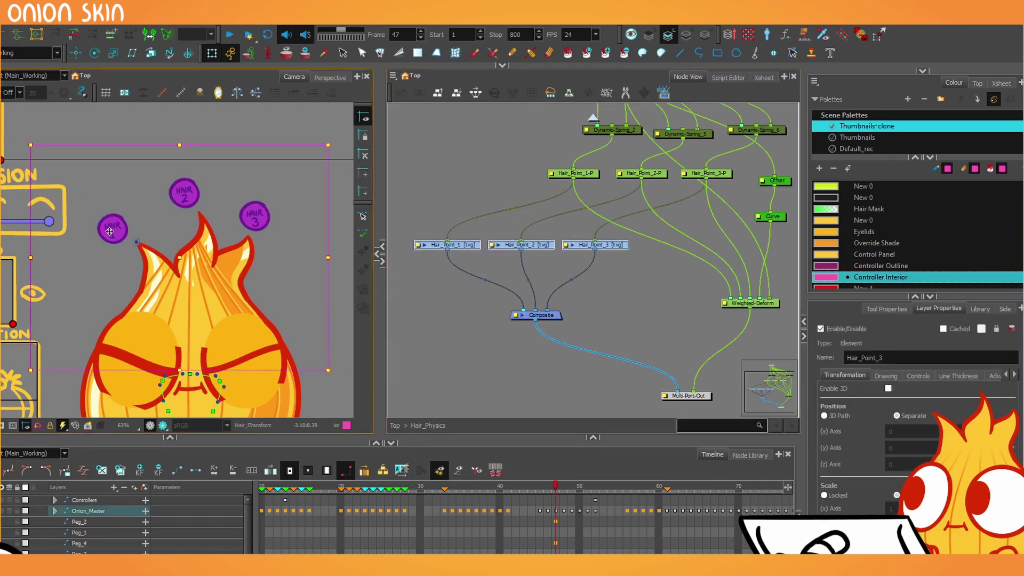
mouse_move(109, 254)
mouse_down()
mouse_move(97, 174)
mouse_move(257, 221)
mouse_move(139, 197)
mouse_move(107, 227)
mouse_move(93, 175)
mouse_up()
key(ctrl+z)
key(Escape)
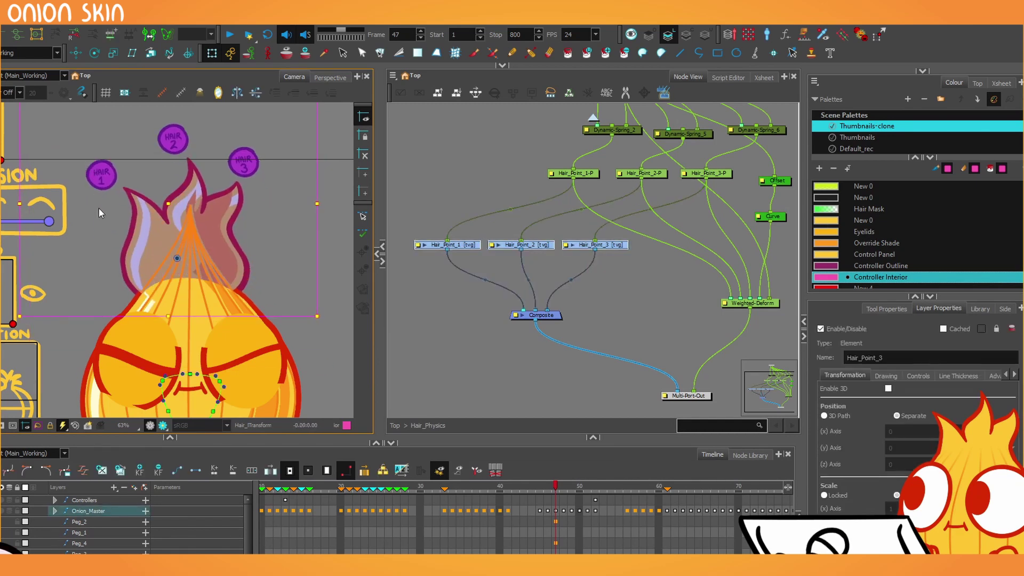
key(ctrl+z)
click(106, 258)
- Try raising the HAIR 1, HAIR 2 and HAIR 3 controllers after adding each to the selection, and undo the movement
click(114, 231)
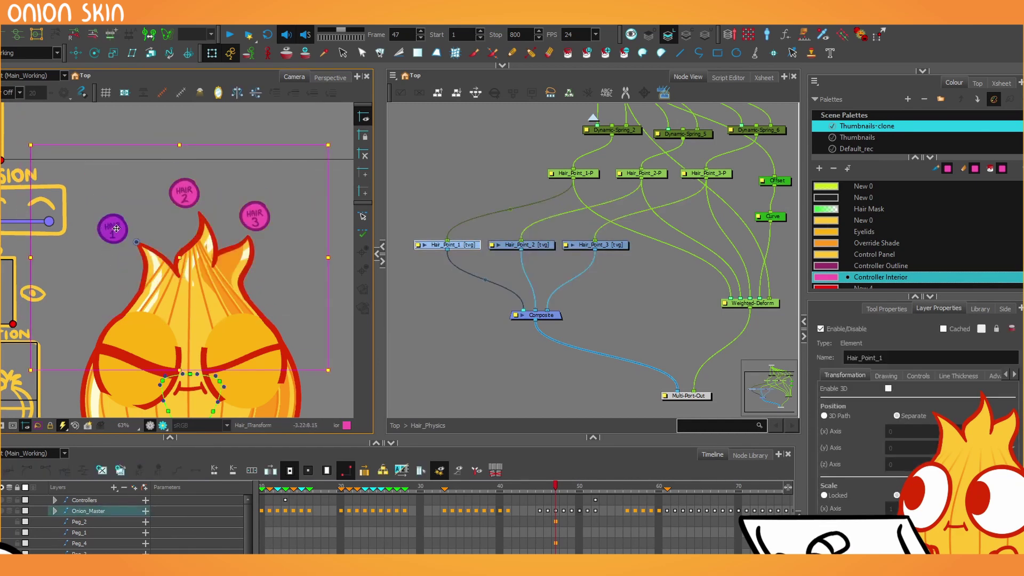
shift+click(181, 201)
shift+click(254, 222)
drag(108, 227, 93, 151)
key(ctrl+z)
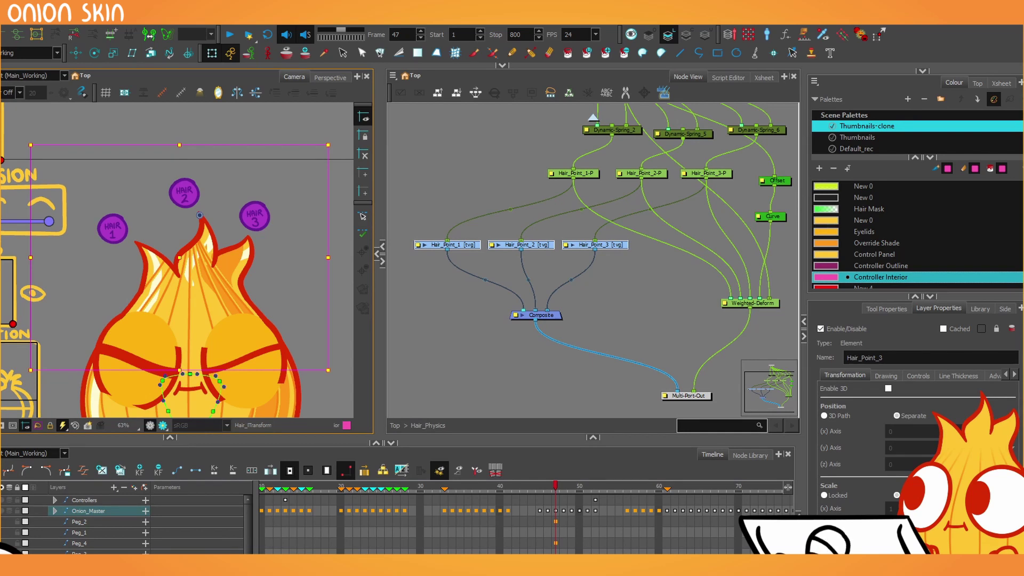
click(392, 392)
- Examine the TOE LOCK and SPRINGS sliders on the character's control panel, and select the TOE LOCK handle
scroll(294, 210, down, 2)
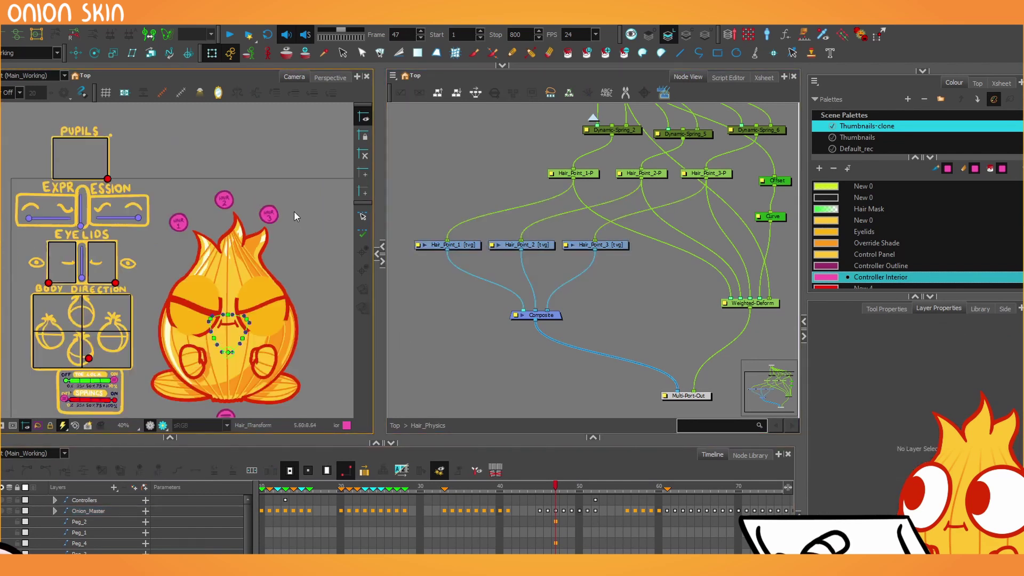
scroll(267, 388, up, 1)
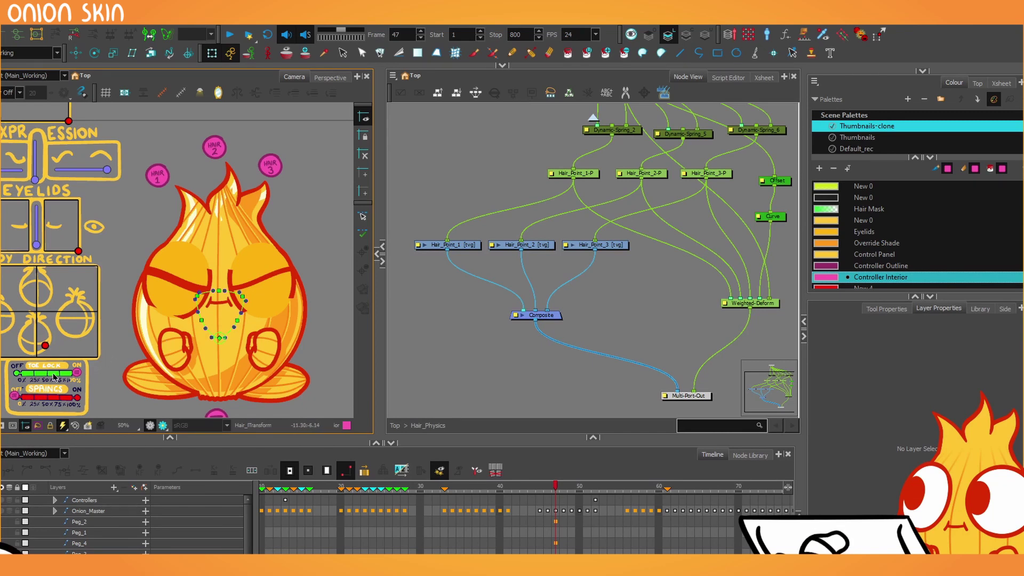
scroll(71, 377, down, 1)
scroll(86, 368, up, 6)
drag(137, 344, 208, 230)
scroll(208, 231, up, 1)
drag(192, 267, 225, 241)
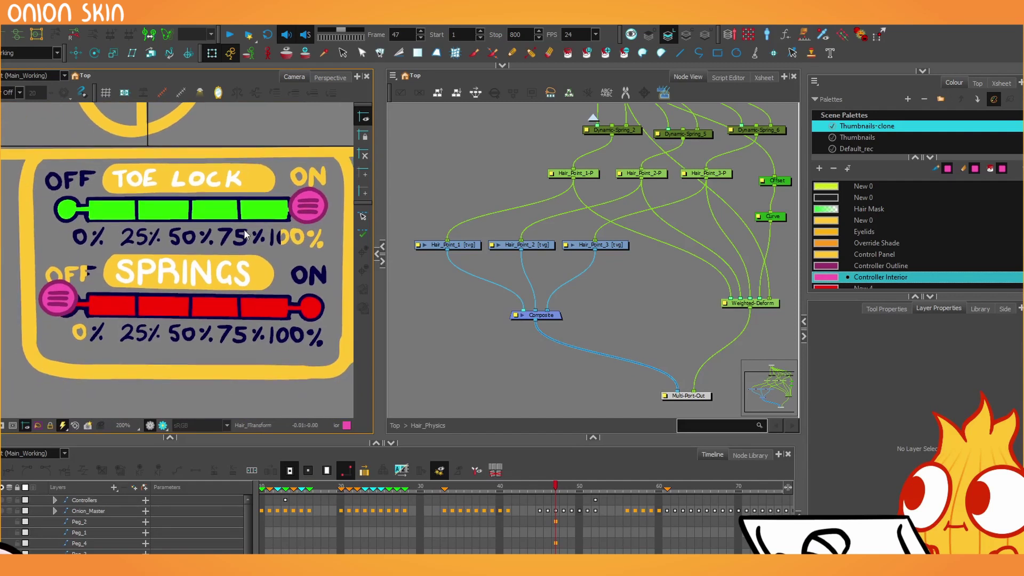
scroll(283, 207, up, 1)
scroll(282, 207, down, 1)
click(307, 207)
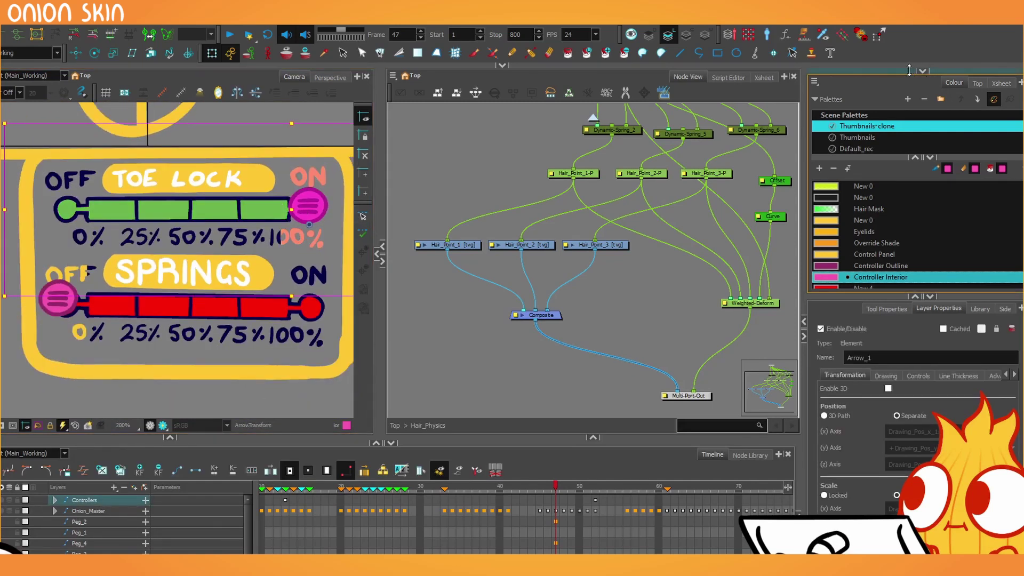
- Bring up the Xsheet in place of the colour palettes and widen its area
drag(913, 71, 919, 389)
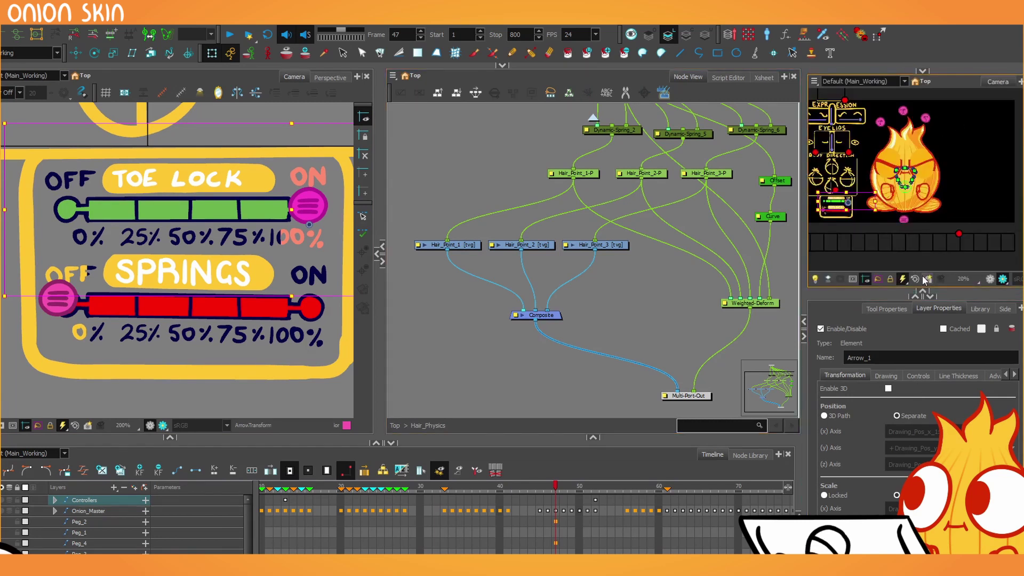
click(922, 71)
click(1001, 83)
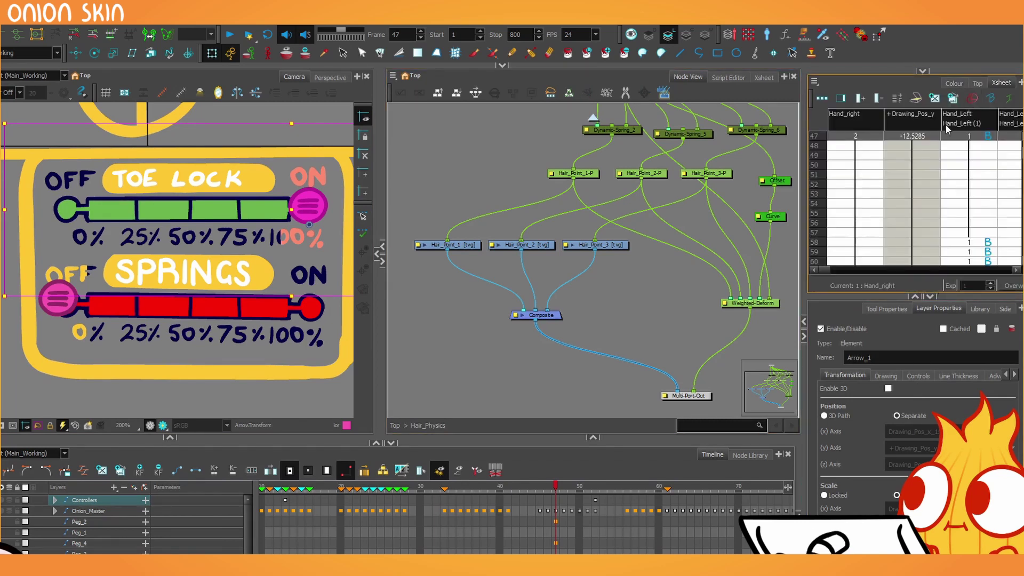
drag(805, 143, 743, 143)
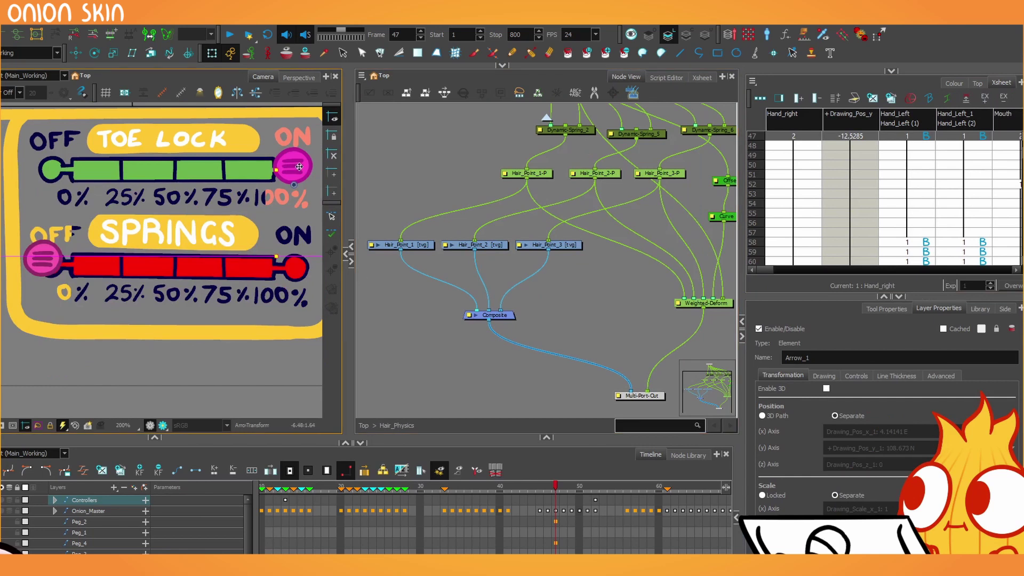
- Add a quick expression with the value 0 for the TOE LOCK handle, keeping the name Expr_ and attaching it to None
mouse_move(295, 169)
mouse_down()
mouse_move(48, 169)
mouse_move(106, 145)
mouse_move(179, 166)
mouse_move(139, 169)
mouse_move(210, 165)
mouse_move(54, 168)
mouse_move(199, 162)
mouse_move(197, 242)
mouse_move(191, 209)
mouse_move(293, 168)
mouse_up()
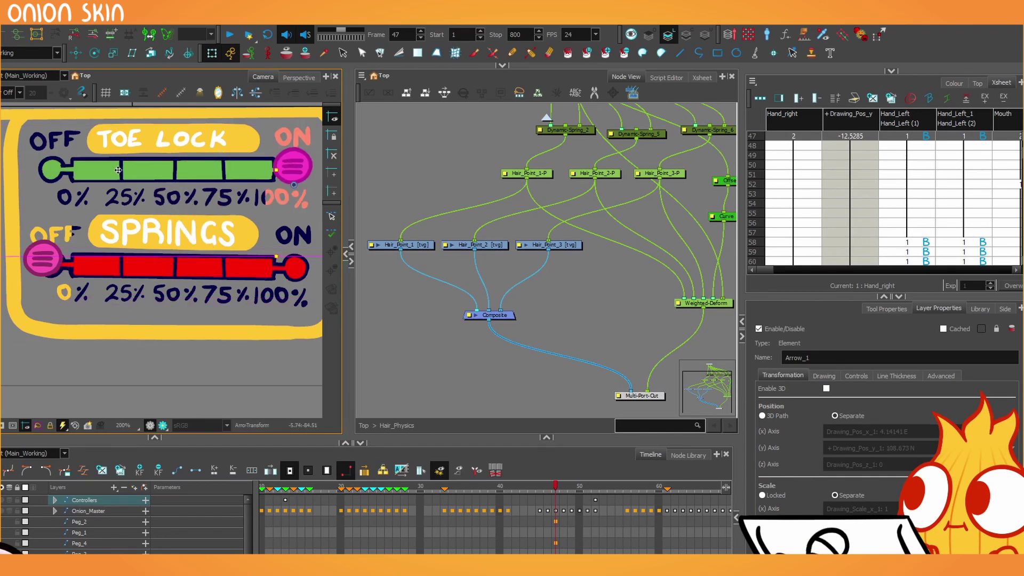
click(437, 204)
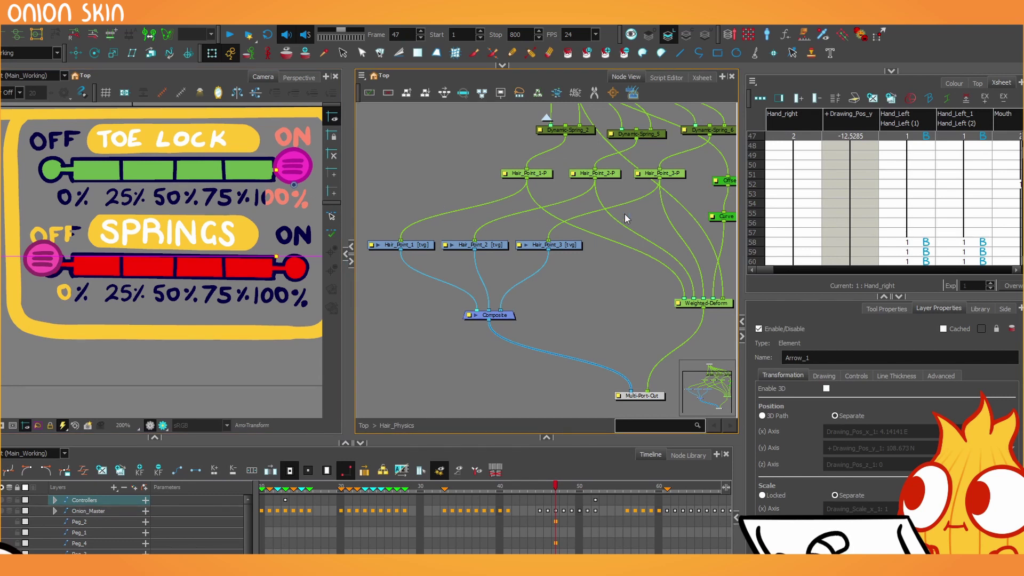
click(928, 241)
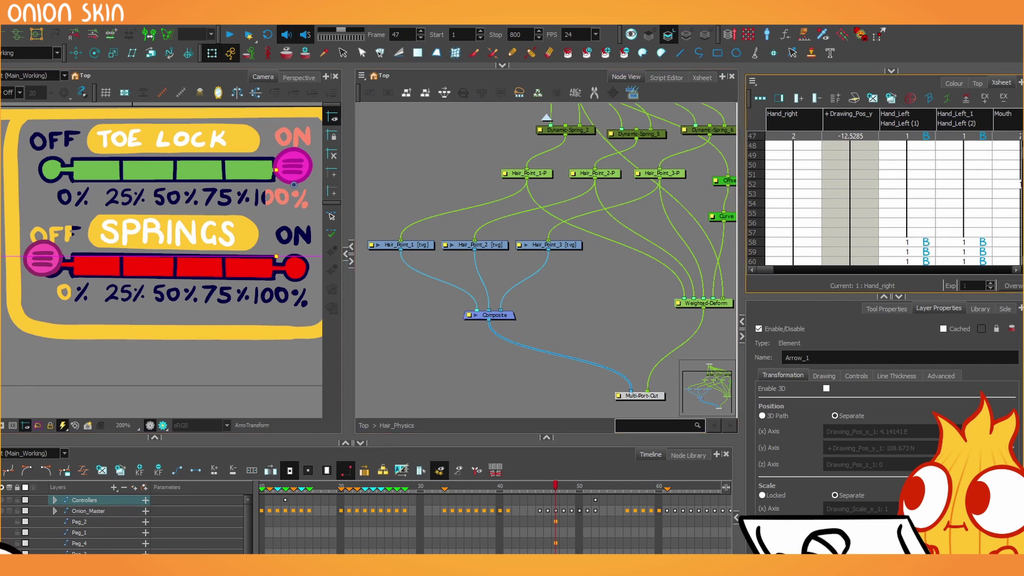
key(shift+e)
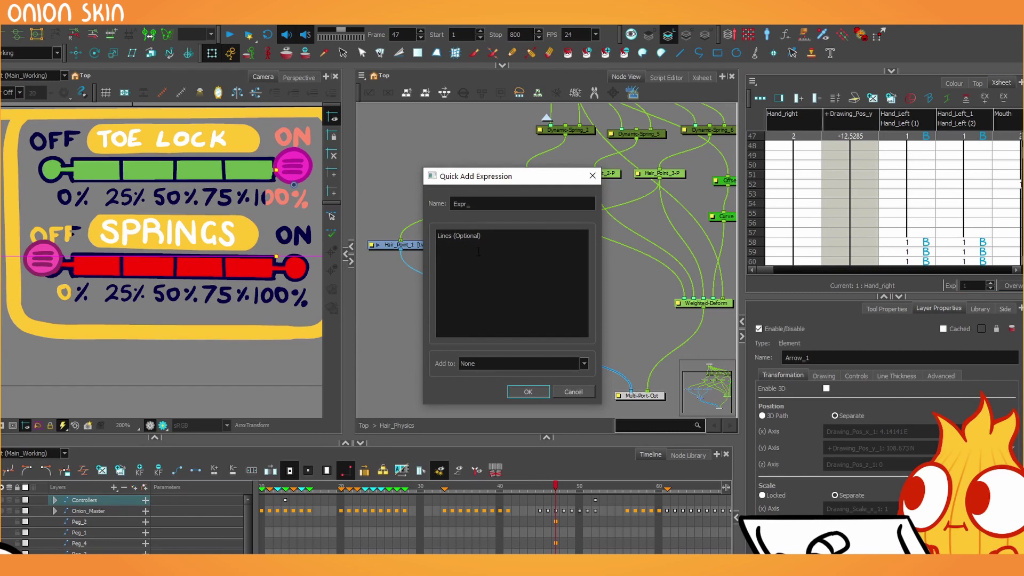
key(Tab)
text(0)
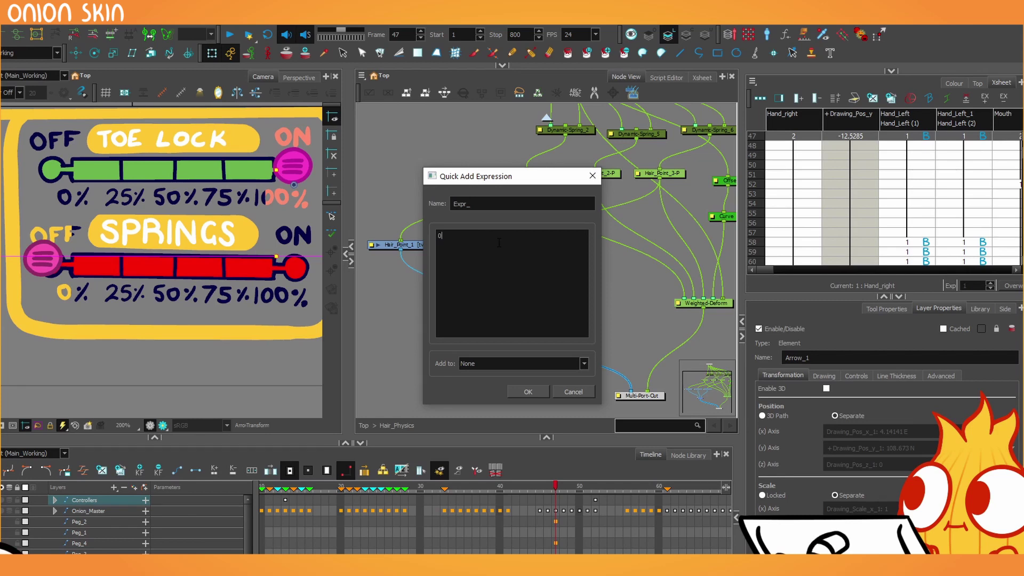
click(522, 392)
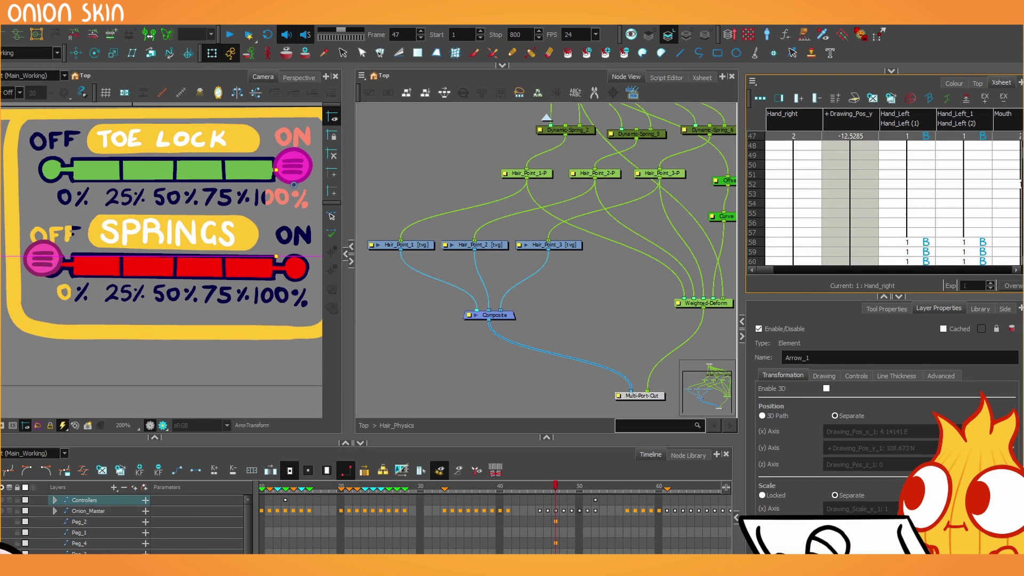
- Add a quick expression named Zero with the value 0 to the TOE LOCK handle's OFFSET.Y
click(452, 248)
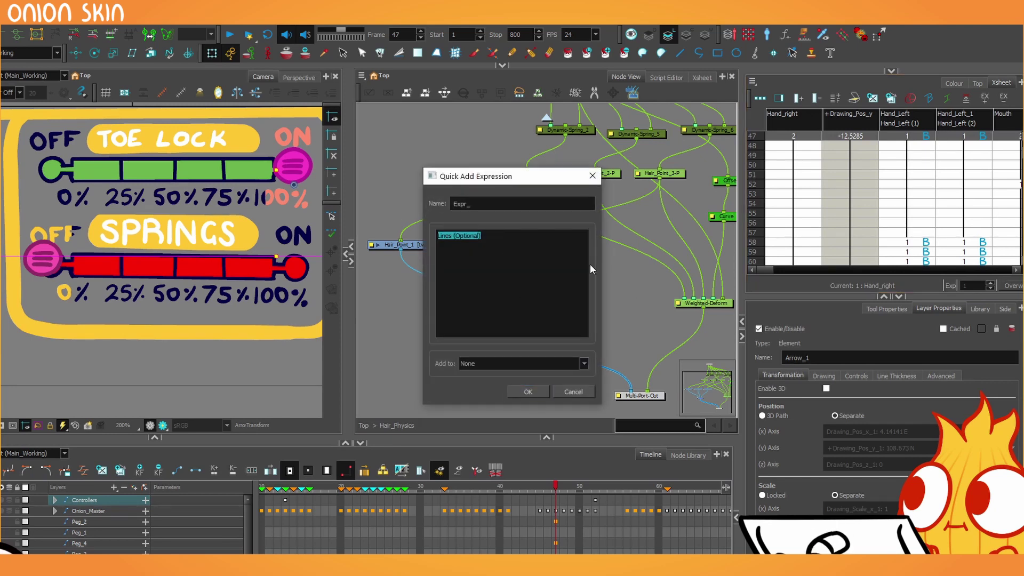
text(0)
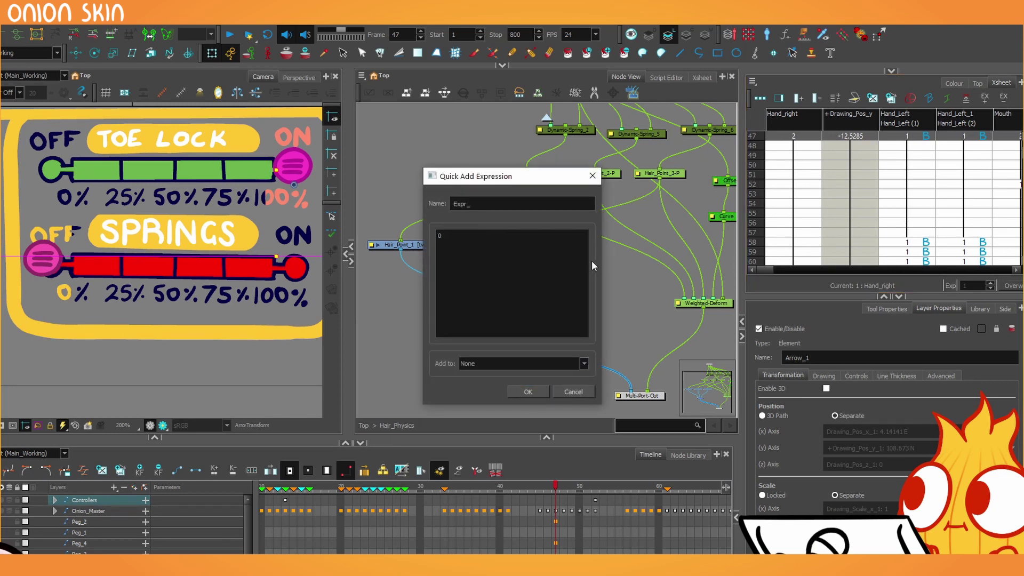
click(522, 365)
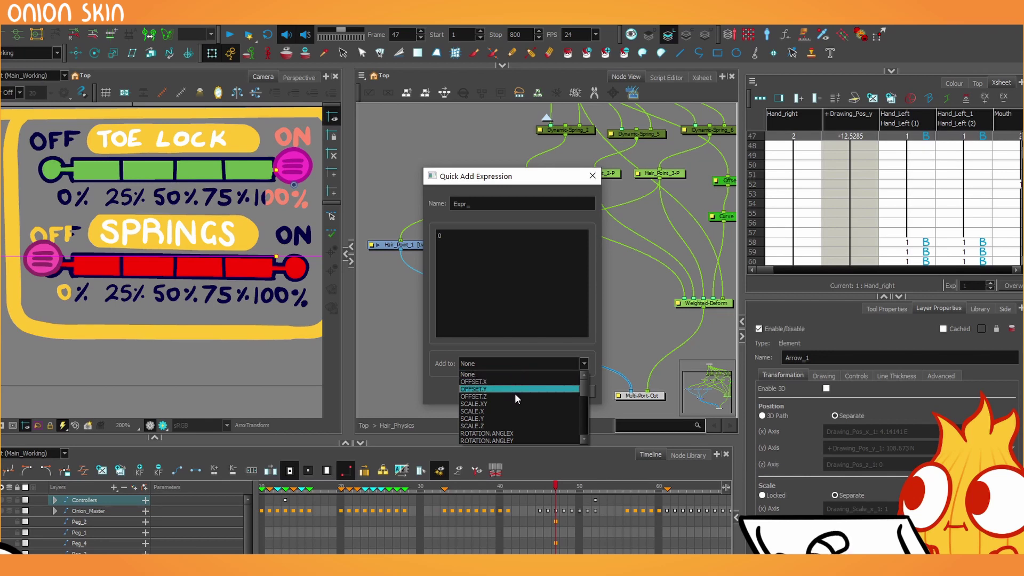
scroll(515, 393, down, 5)
scroll(517, 397, up, 5)
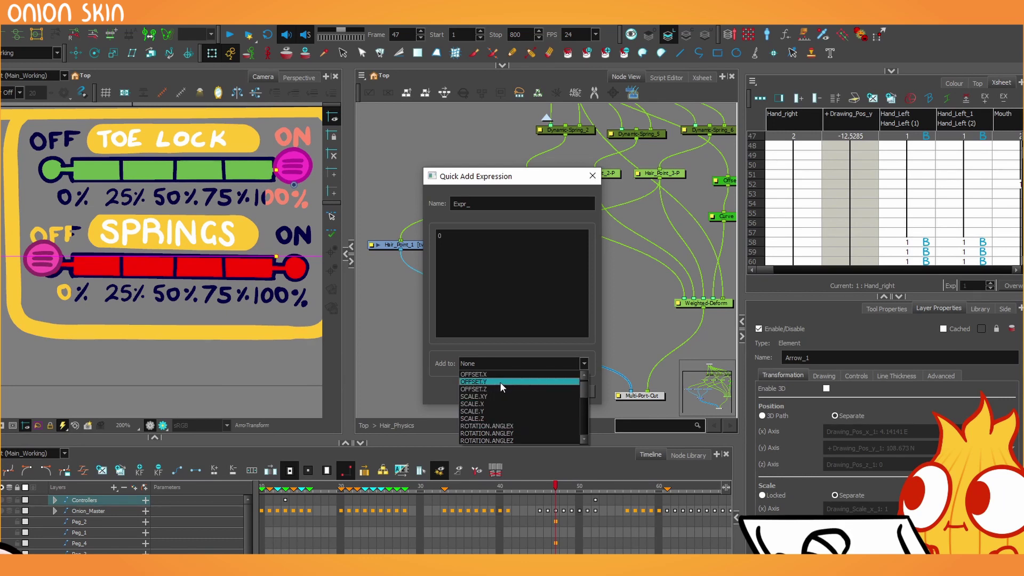
click(501, 382)
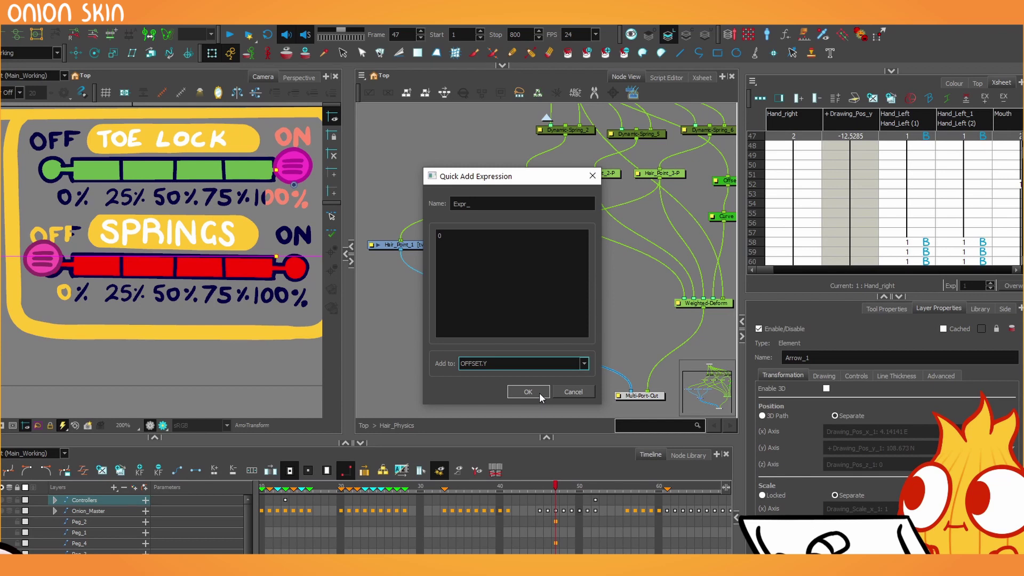
drag(478, 203, 439, 202)
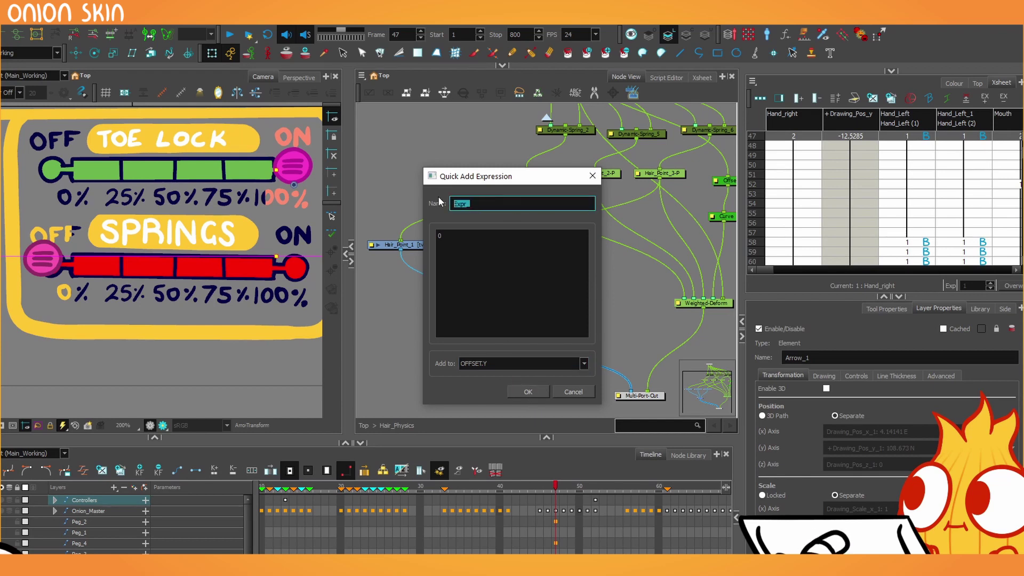
text(Zero)
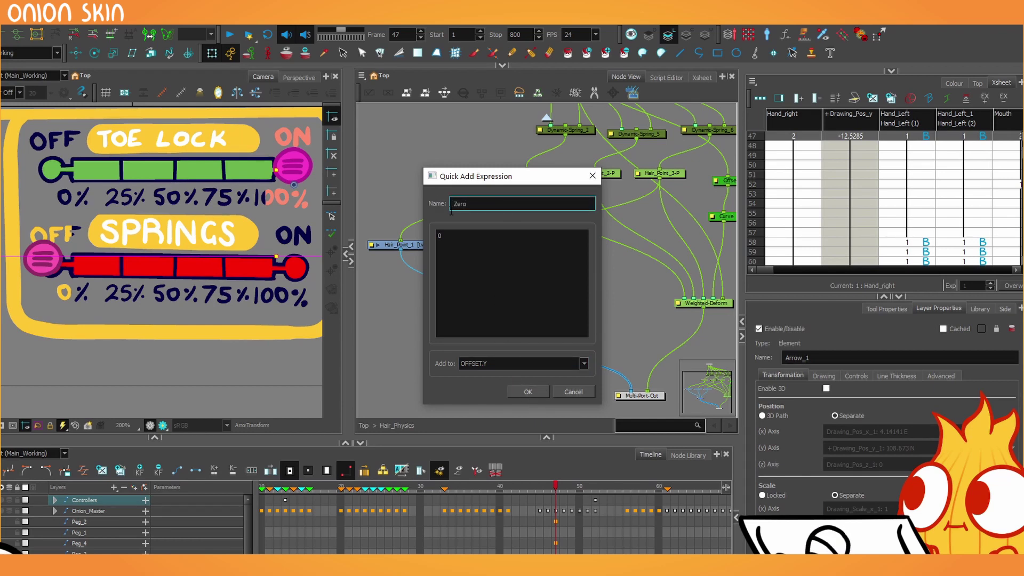
click(530, 391)
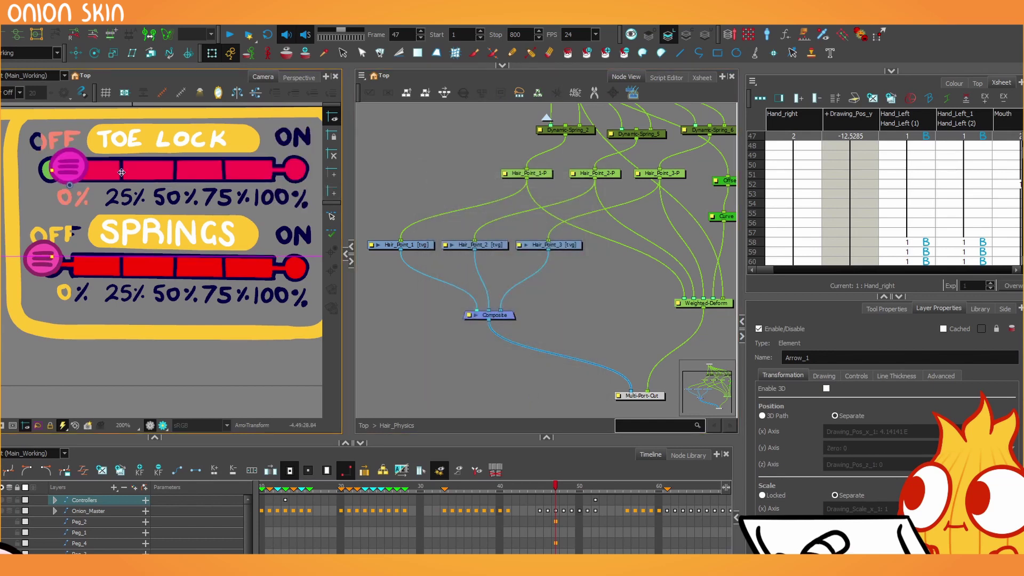
- Try moving the TOE LOCK handle, undo the movement together with the OFFSET.Y expression, and deselect the handle
drag(70, 165, 133, 148)
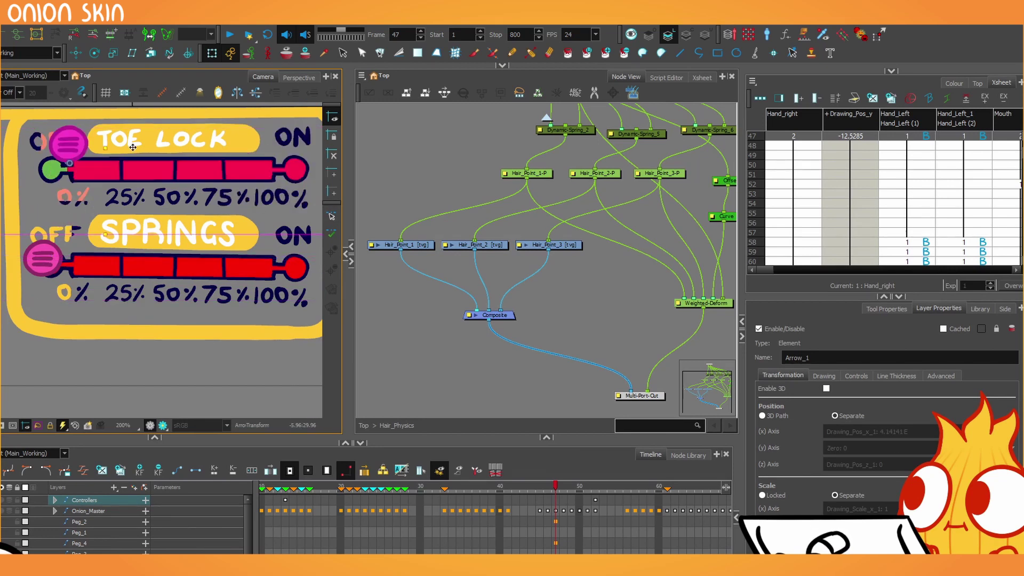
key(ctrl+z)
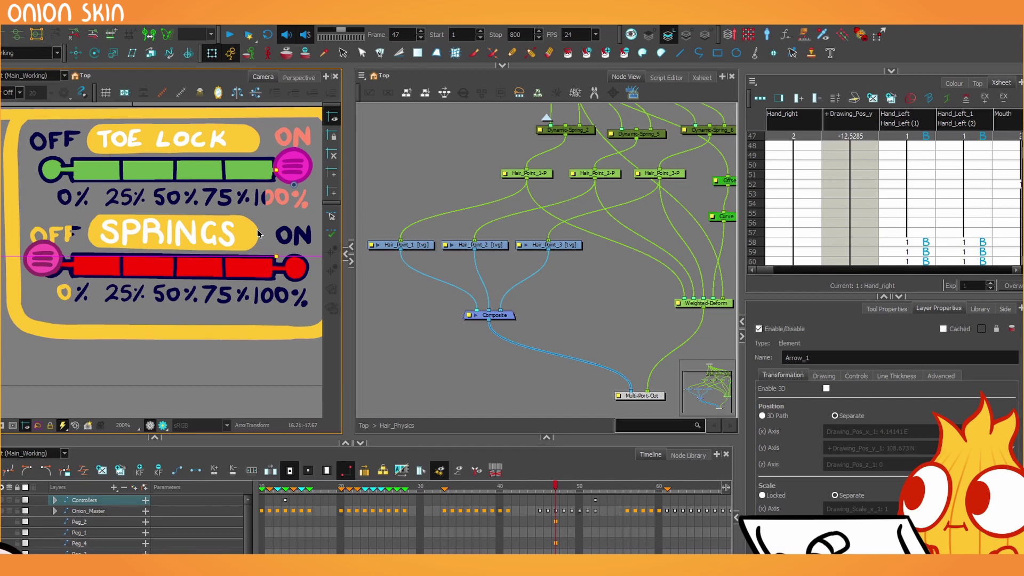
drag(299, 178, 207, 183)
key(ctrl+z)
click(267, 242)
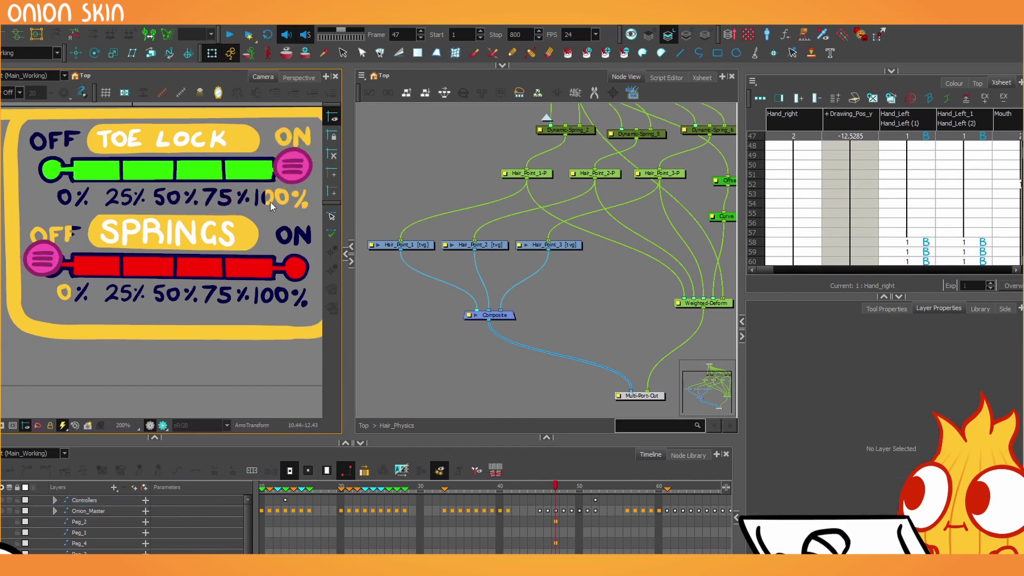
- Add a quick expression named Zero with the value 0 to the TOE LOCK handle's OFFSET.X
click(286, 177)
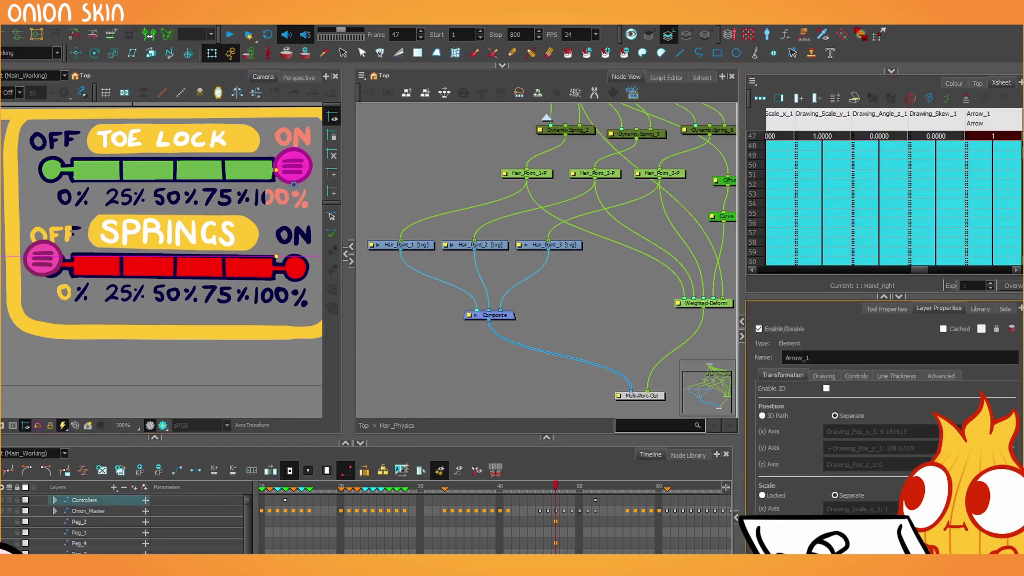
key(shift+e)
drag(505, 266, 436, 236)
text(0)
drag(475, 203, 433, 205)
text(Zwer)
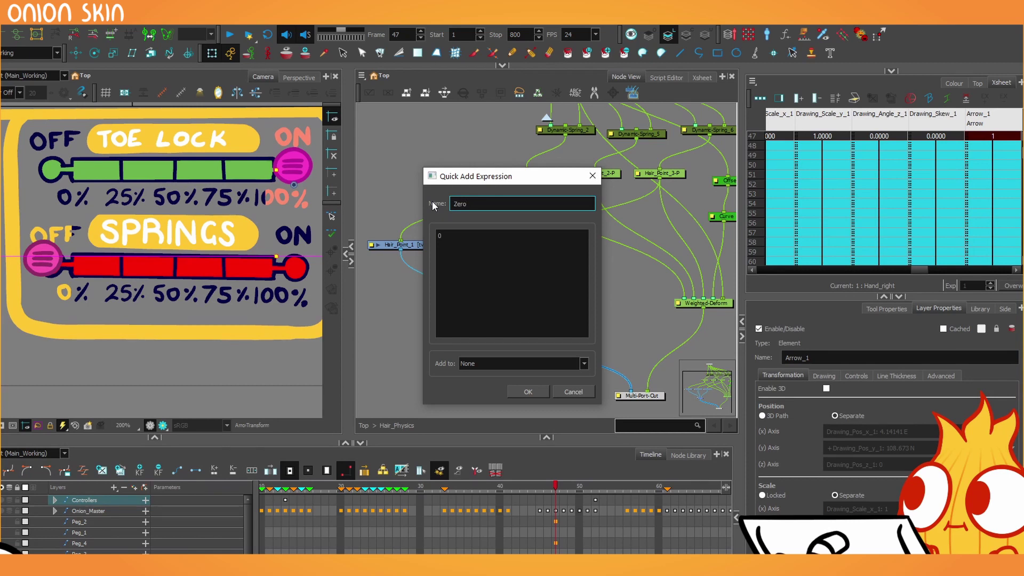
click(489, 363)
click(508, 378)
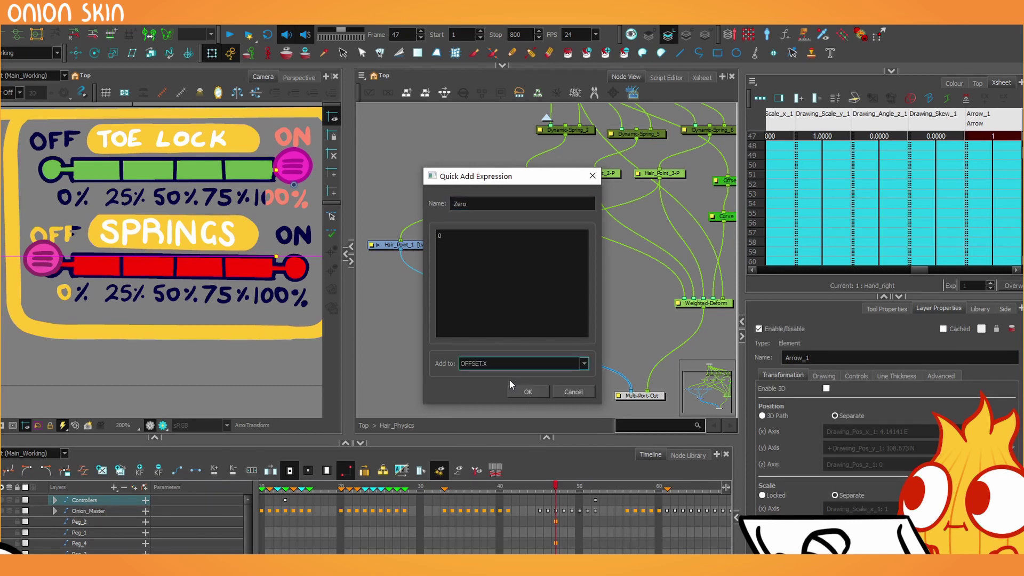
click(528, 392)
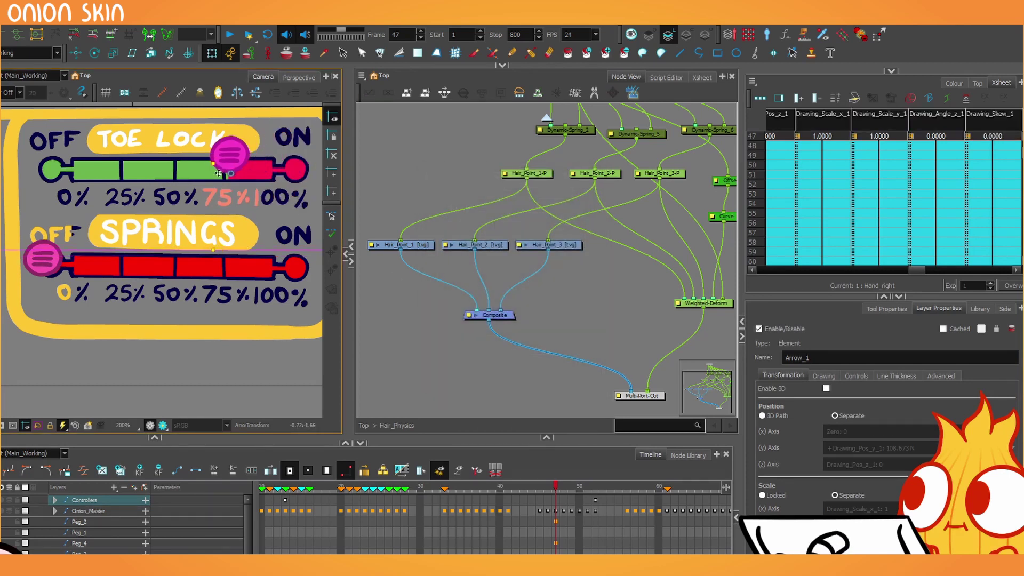
- Slide the TOE LOCK handle to the 100% end of its bar and reposition the SPRINGS handle at its OFF end
drag(244, 227, 308, 233)
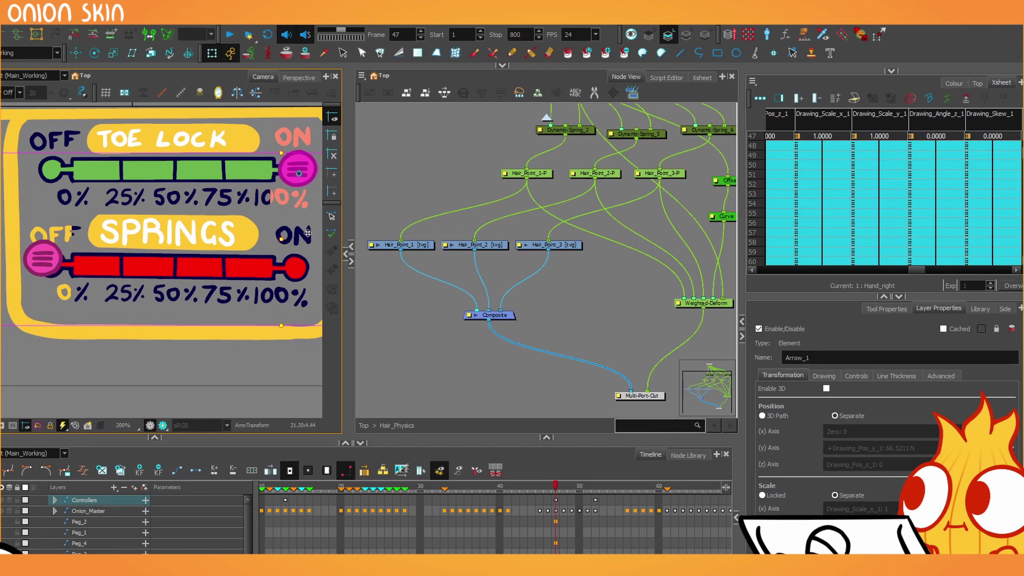
click(51, 260)
drag(50, 260, 81, 284)
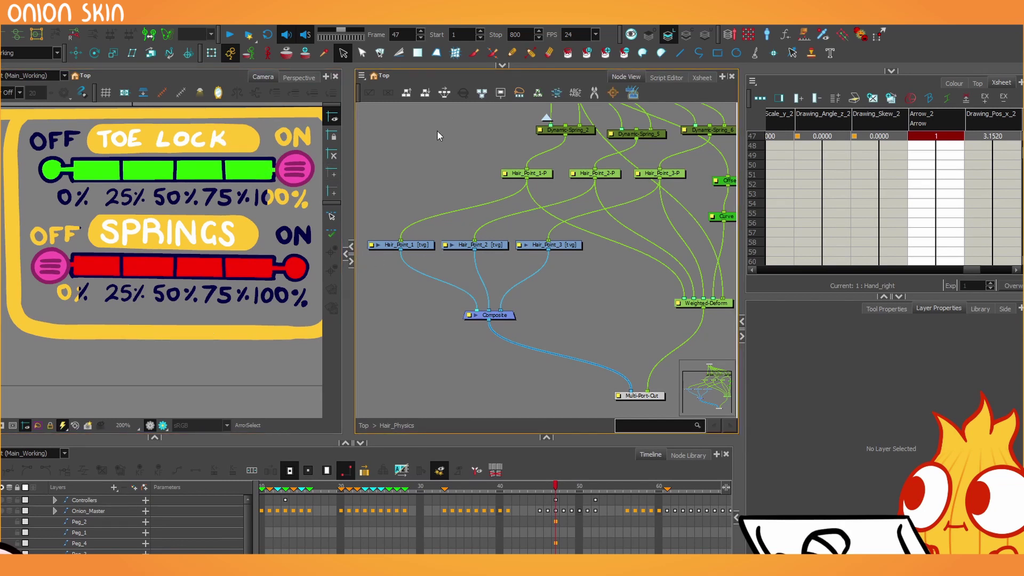
- Activate the Pencil Editor tool
click(531, 53)
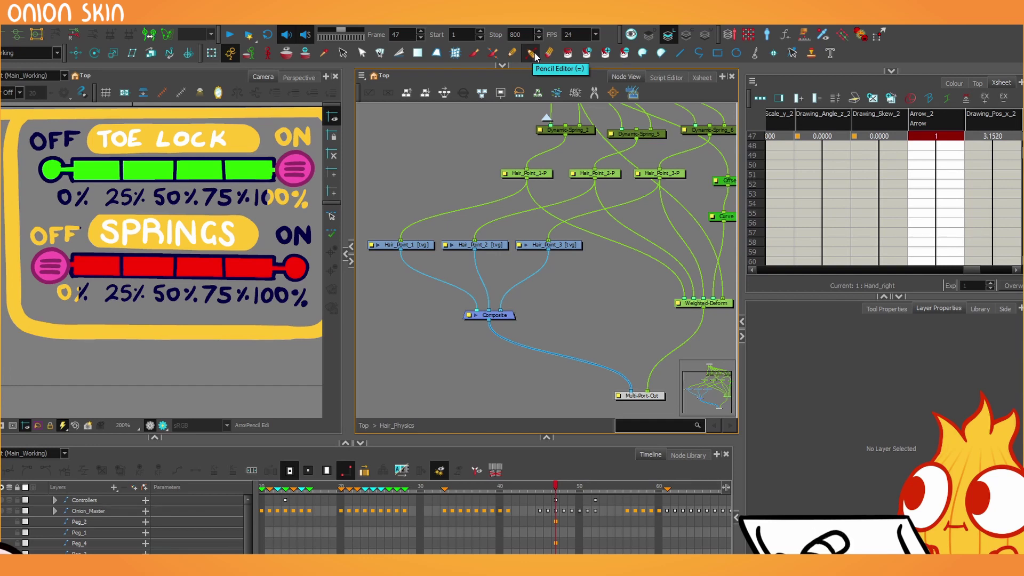
click(534, 55)
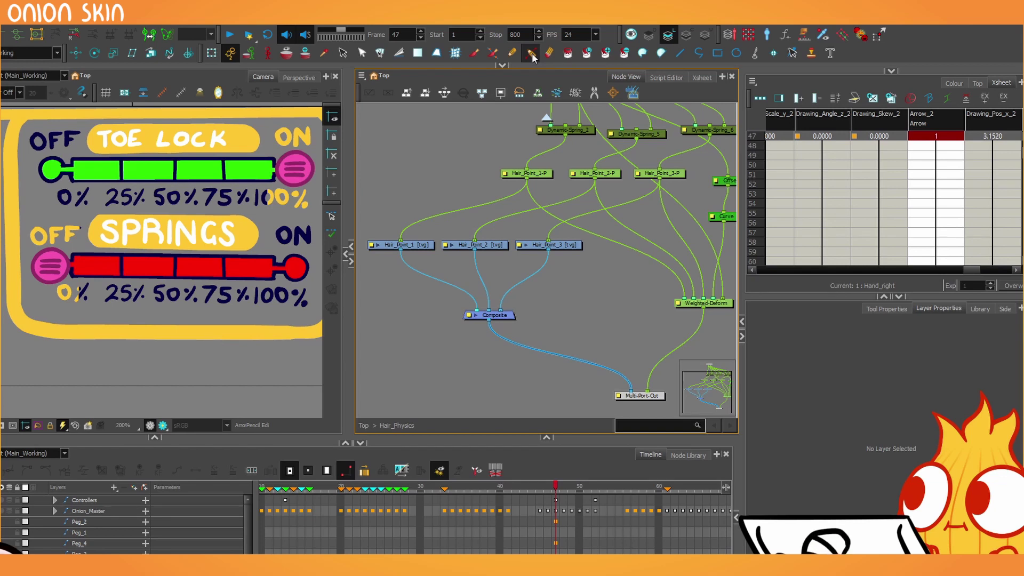
click(532, 52)
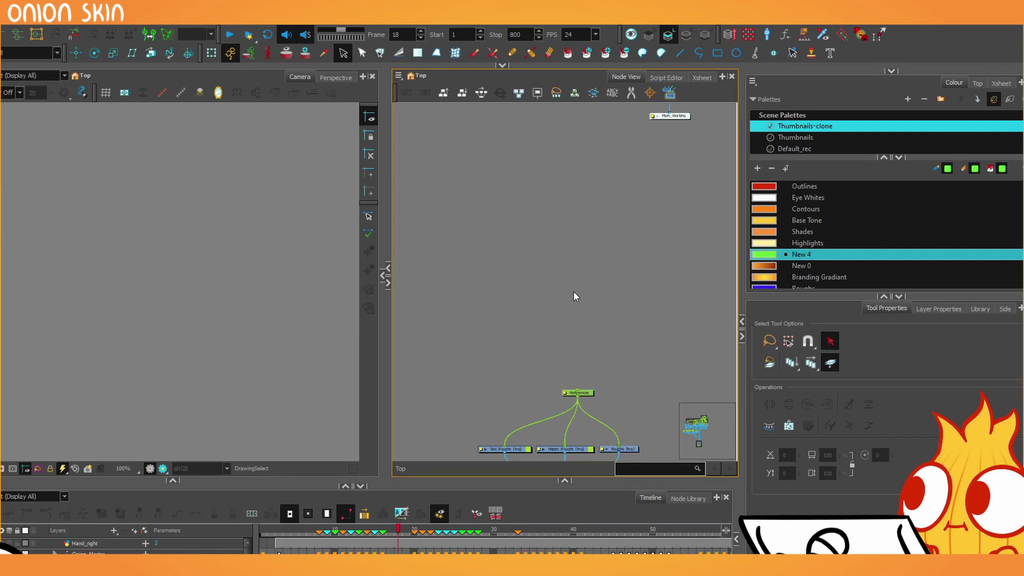
- Scrub the timeline to frame 114 to view the onion character's pose beside its control panel
click(697, 430)
scroll(512, 325, down, 5)
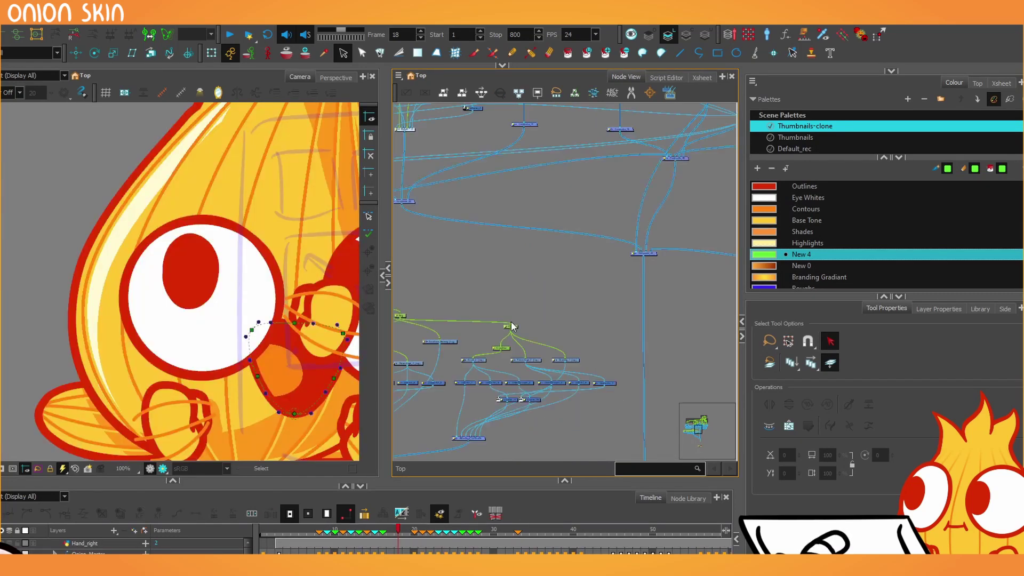
scroll(190, 316, down, 4)
scroll(191, 316, down, 2)
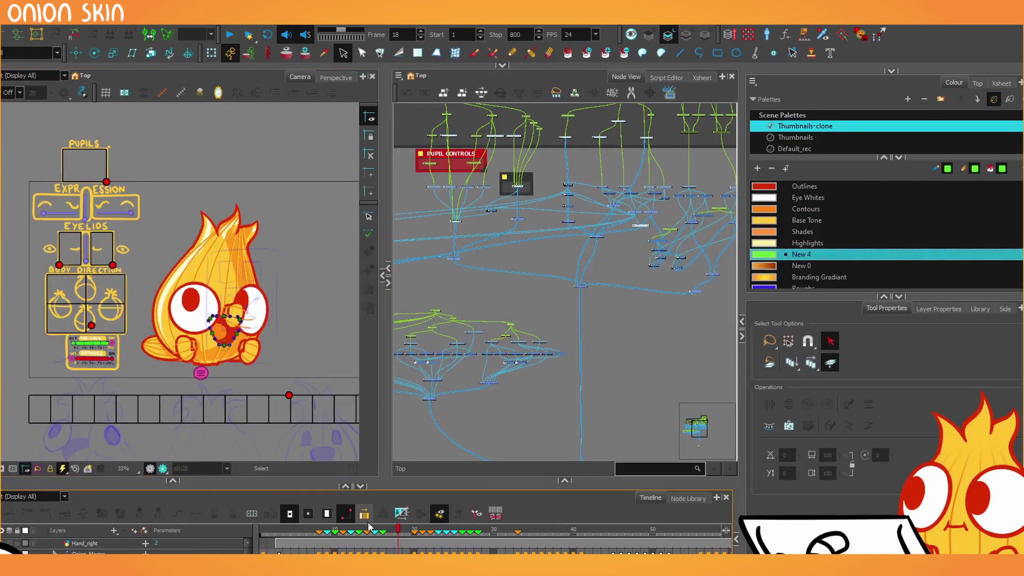
drag(365, 530, 628, 552)
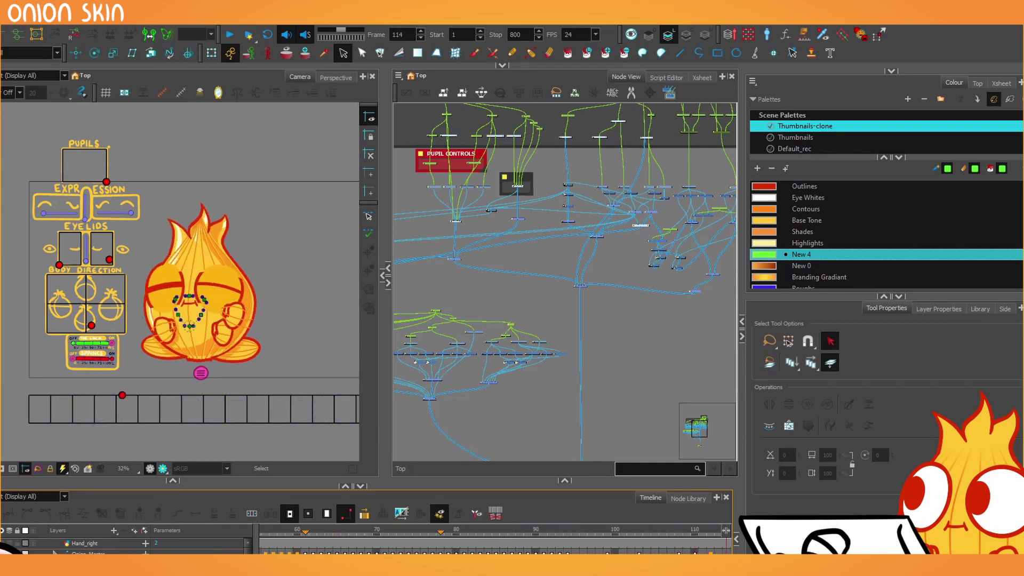
- Examine the rig's node network around the MASTER, MAIN BODY CONTROLS and PUPIL CONTROLS groups
scroll(567, 380, down, 3)
scroll(565, 365, up, 5)
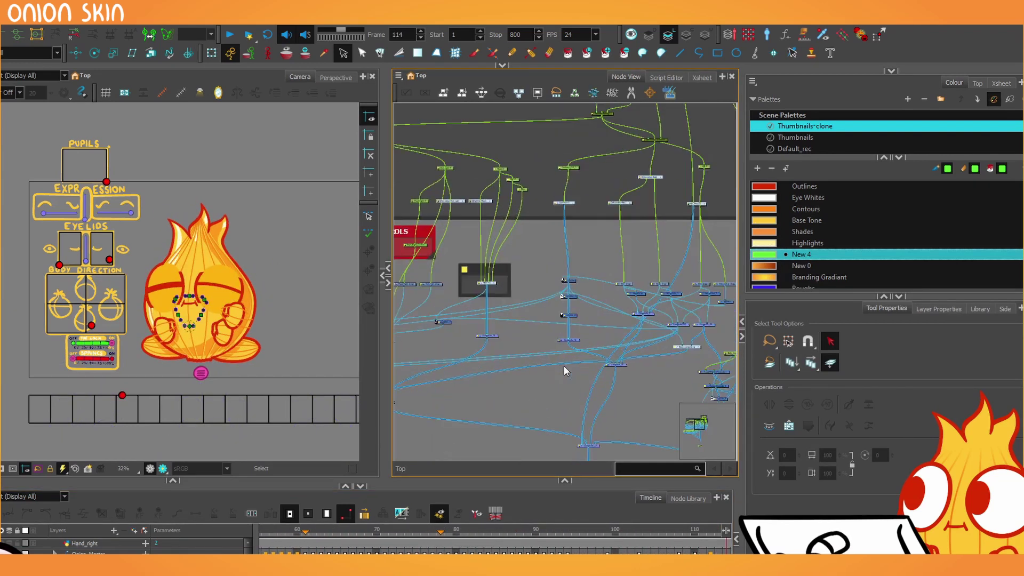
scroll(583, 168, up, 2)
scroll(555, 255, down, 3)
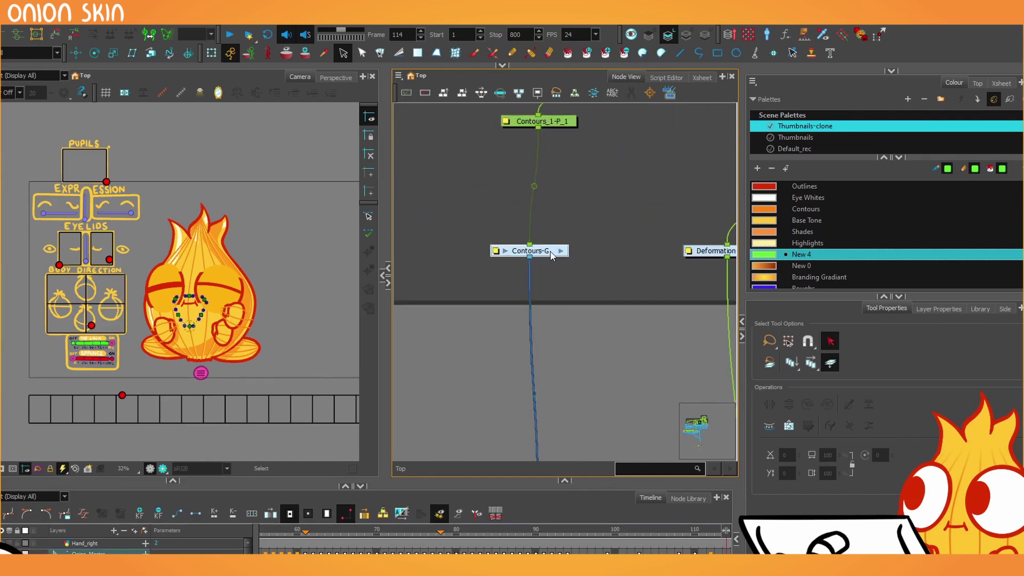
scroll(488, 310, down, 3)
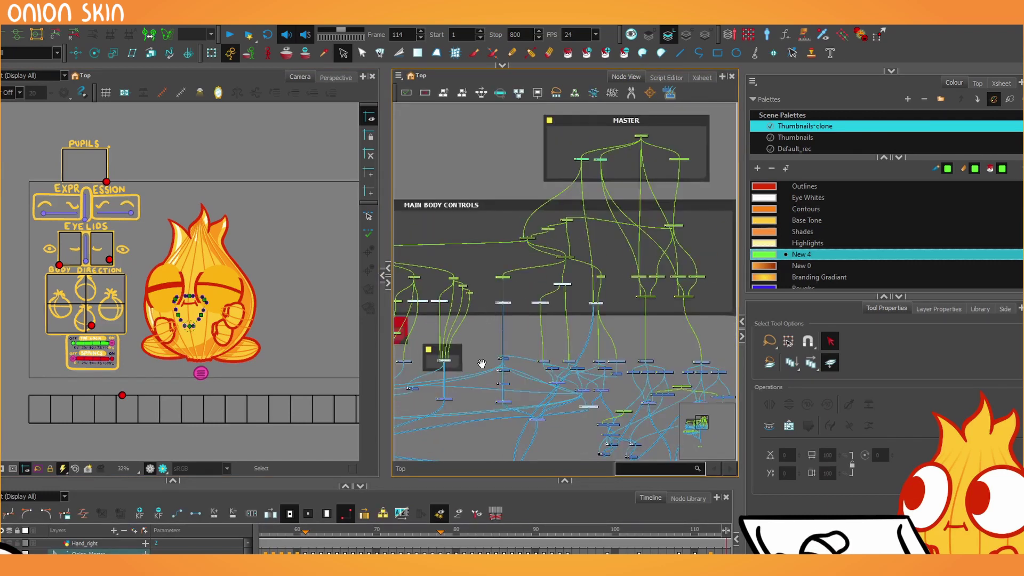
scroll(482, 363, up, 3)
scroll(258, 320, up, 3)
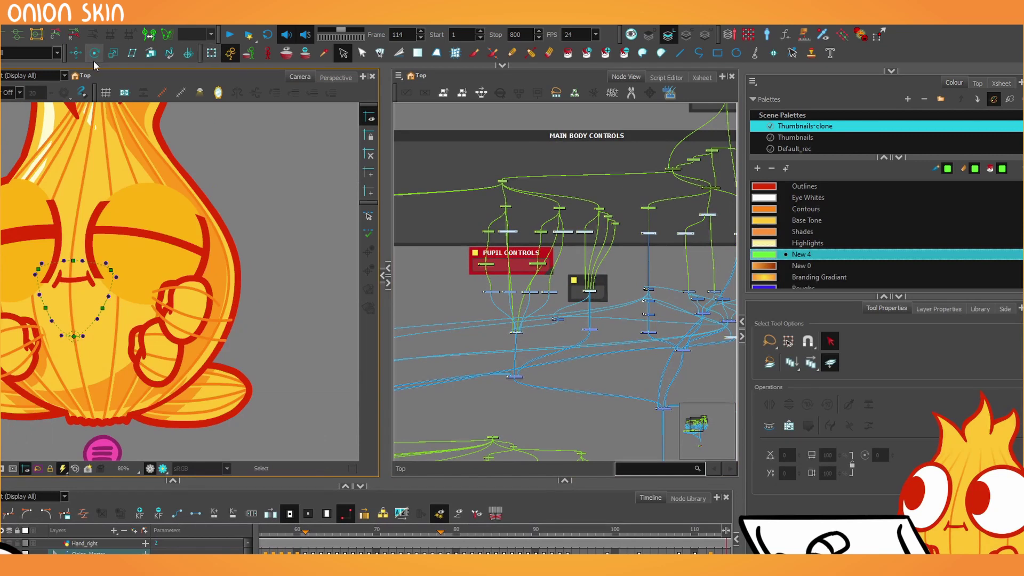
- Switch the scene's display from Display All to Main_Working
click(19, 75)
click(16, 77)
scroll(493, 283, down, 3)
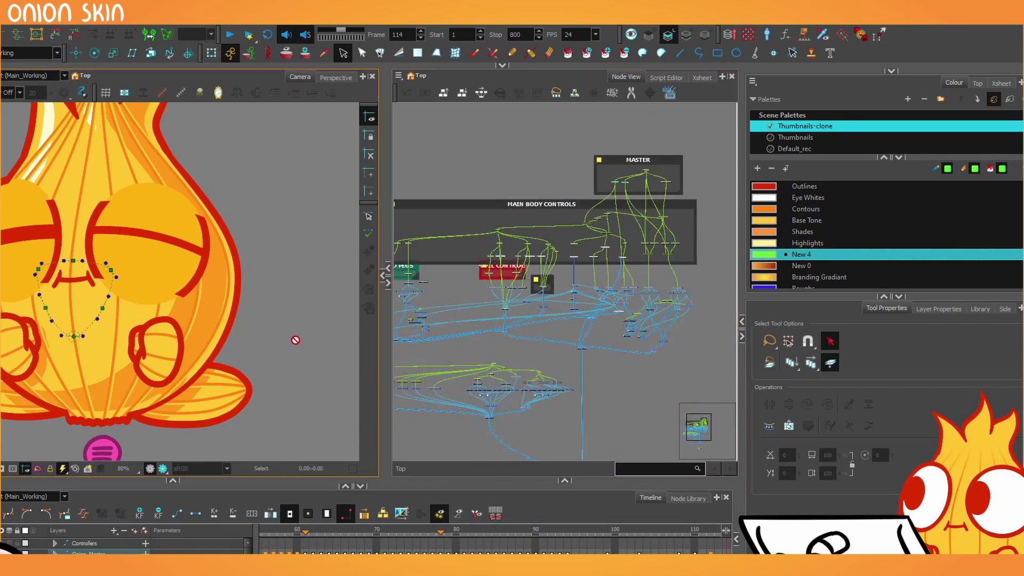
- Rearrange the network by moving the foot node groups away from the arm nodes and raising the small cluster between them
scroll(643, 349, up, 2)
scroll(641, 347, up, 2)
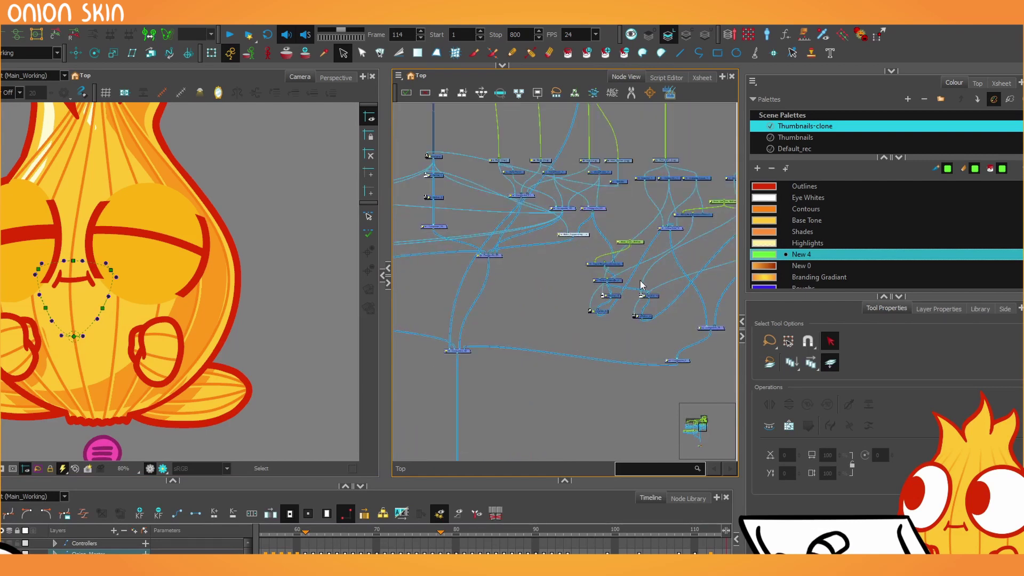
scroll(639, 282, up, 2)
drag(628, 306, 596, 333)
drag(494, 376, 622, 269)
click(622, 269)
drag(700, 250, 598, 272)
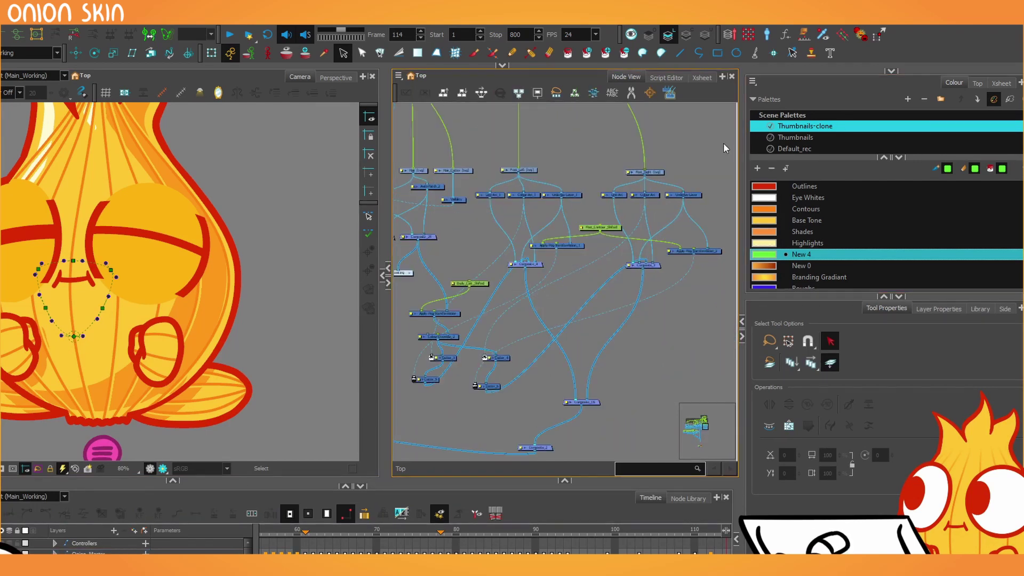
drag(725, 142, 498, 288)
scroll(507, 267, down, 2)
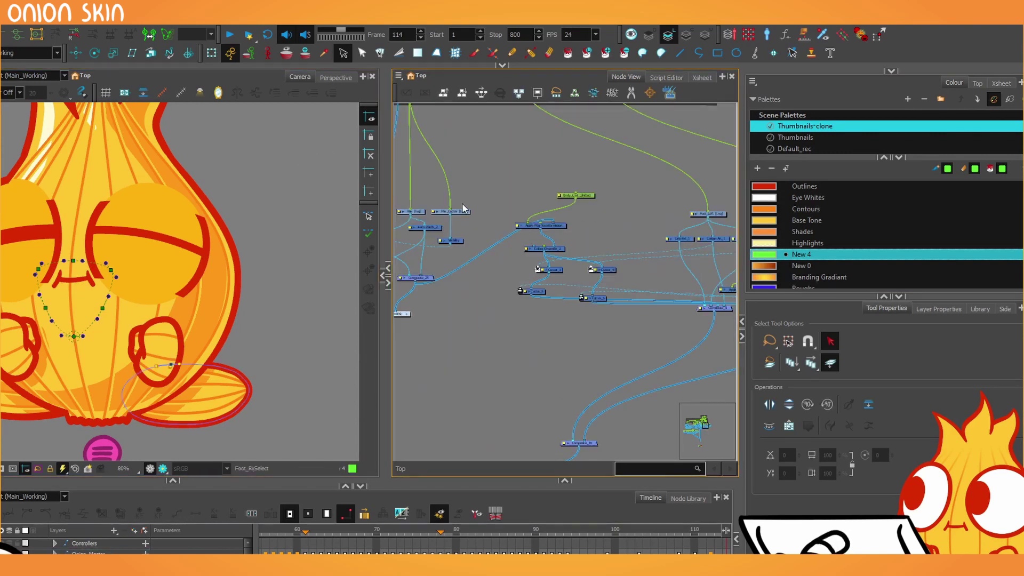
- Widen the Node View at the camera view's expense so the character's whole node network fits
scroll(527, 234, down, 4)
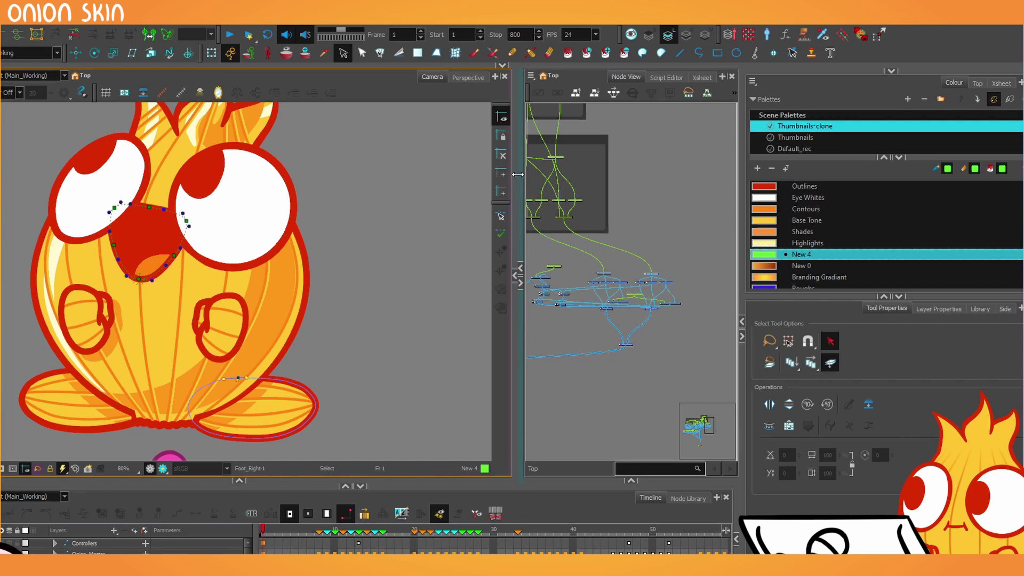
drag(518, 174, 435, 176)
scroll(609, 243, up, 4)
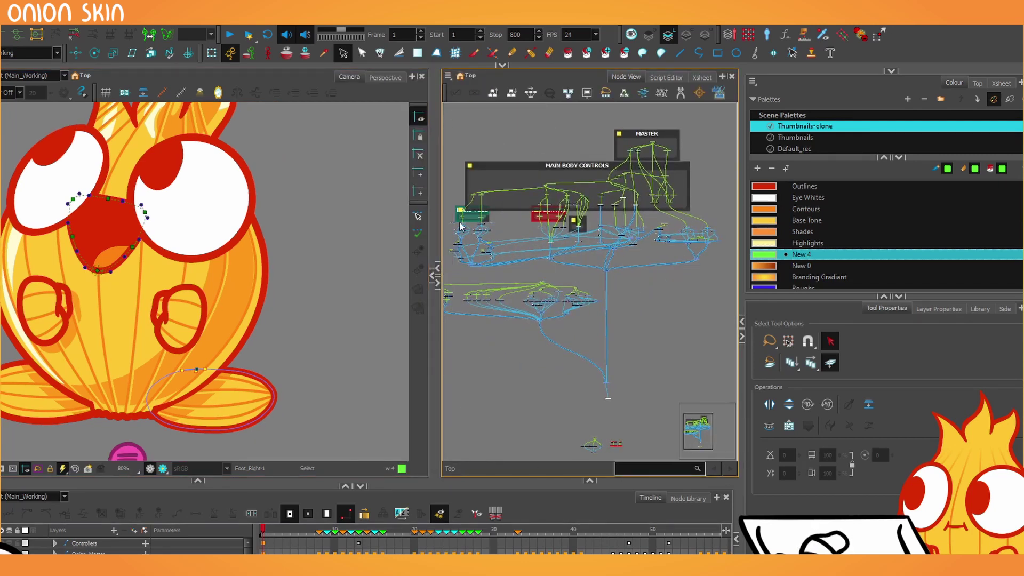
drag(434, 223, 367, 223)
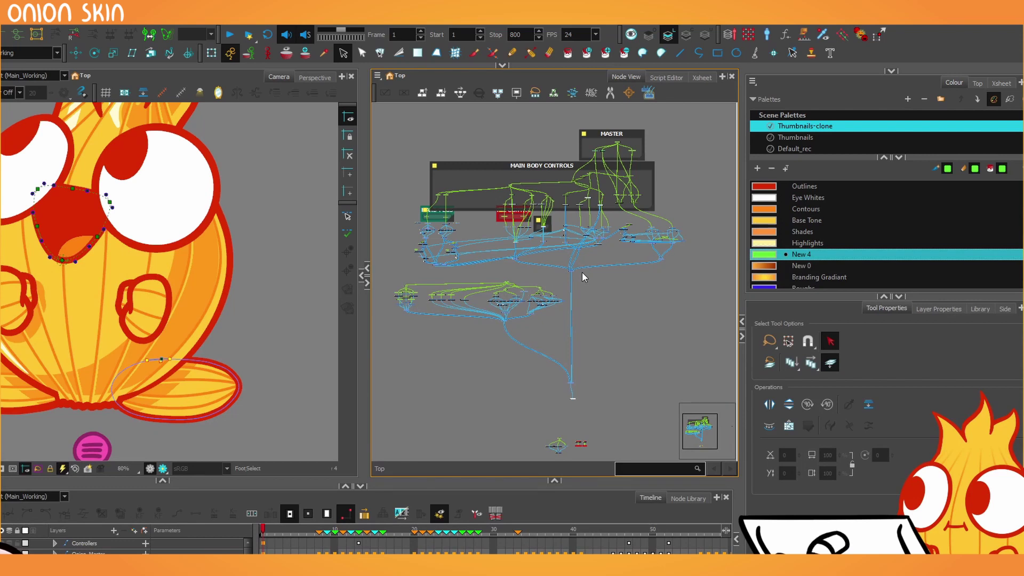
drag(582, 273, 598, 283)
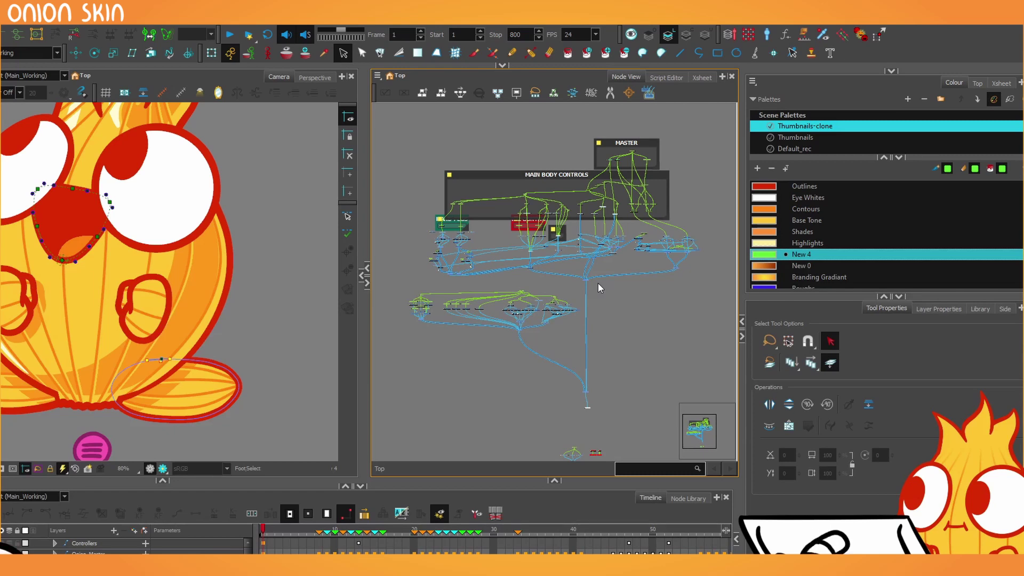
scroll(598, 288, up, 1)
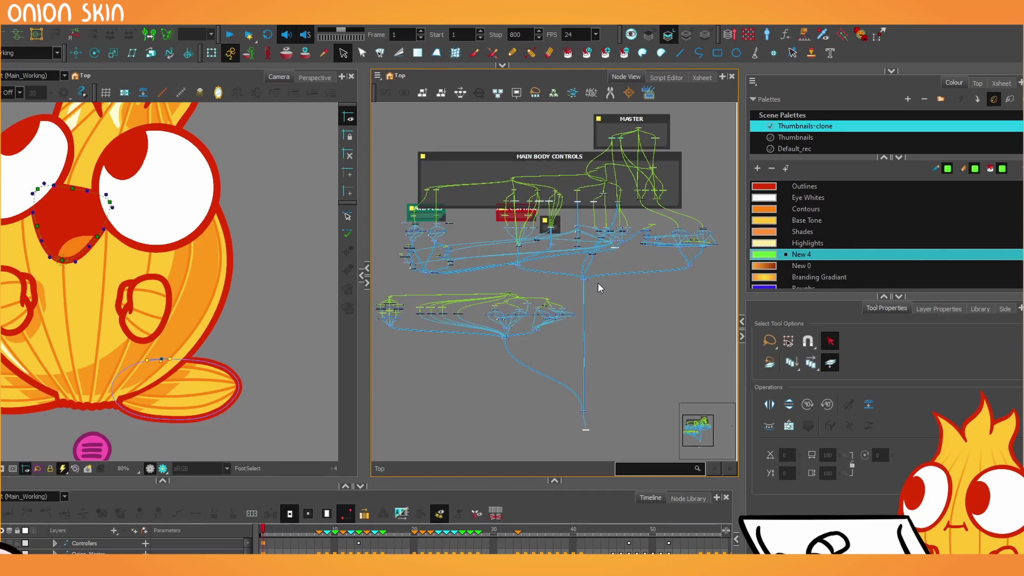